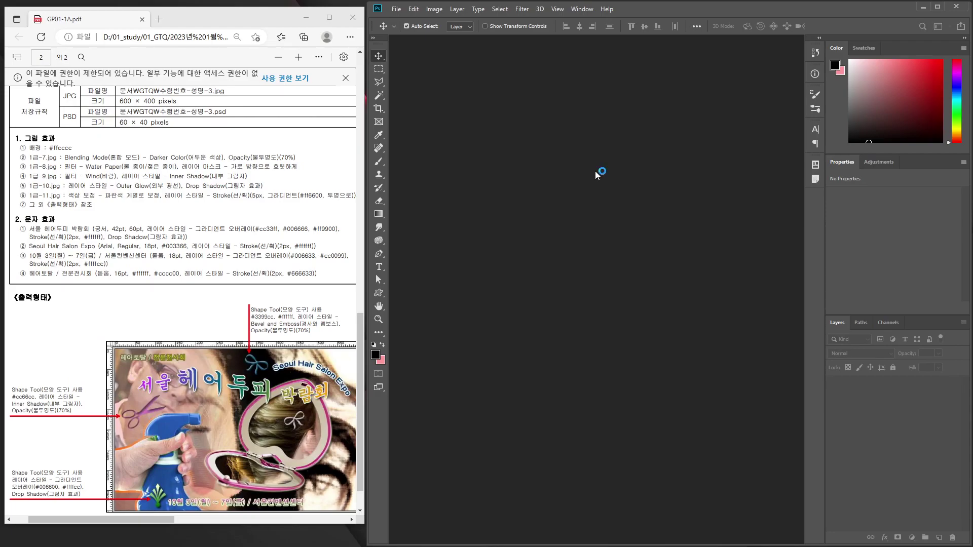
Create a blank 600 × 400 px document named with the exam-number file name
{"action": "key", "text": "ctrl+n"}
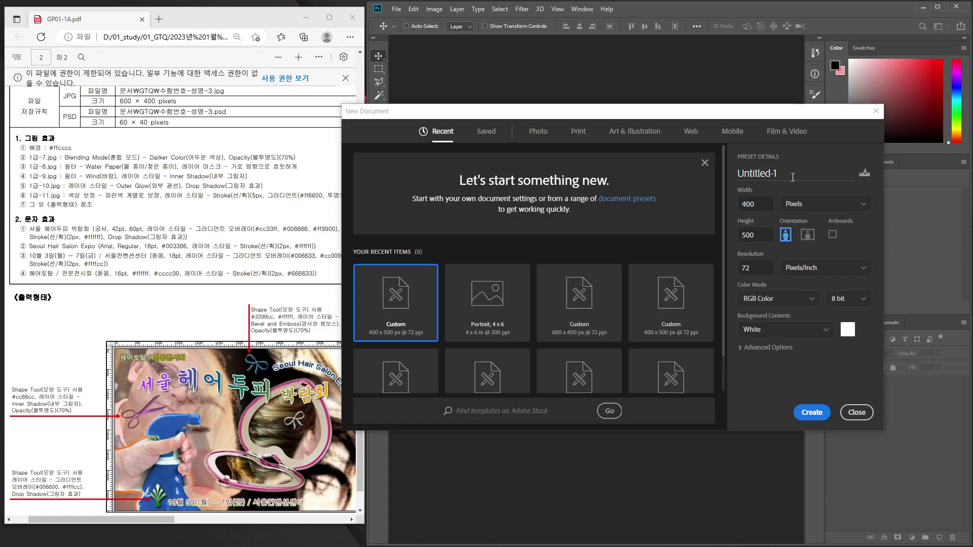
{"action": "double_click", "coordinate": [791, 177]}
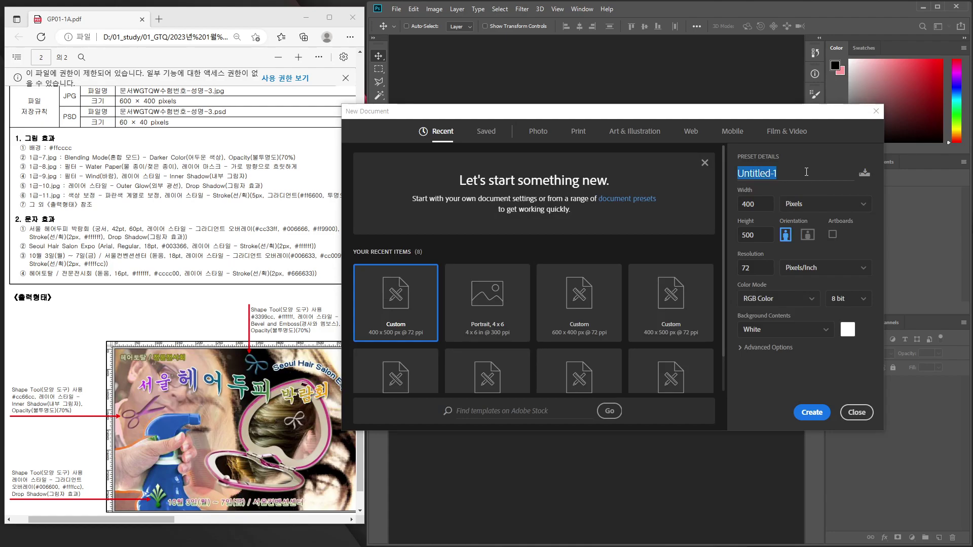
{"action": "type", "text": "20230"}
{"action": "type", "text": "211-"}
{"action": "type", "text": "cigies"}
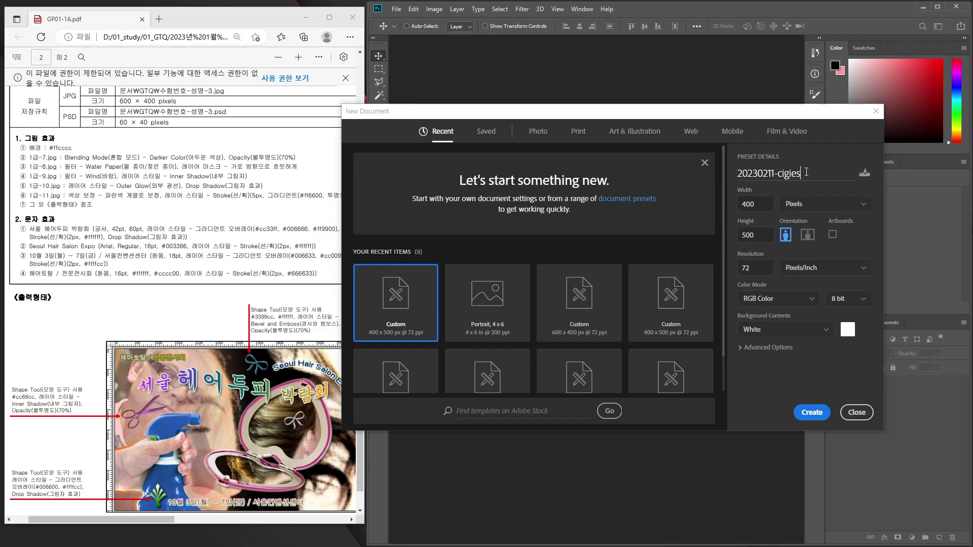
{"action": "type", "text": "-3"}
{"action": "left_click", "coordinate": [763, 203]}
{"action": "type", "text": "600"}
{"action": "key", "text": "Tab"}
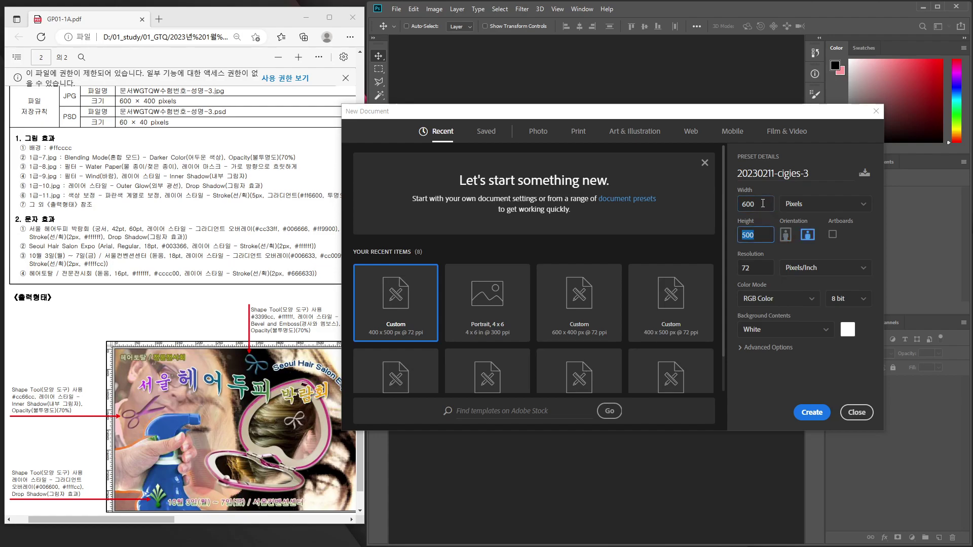
{"action": "type", "text": "400"}
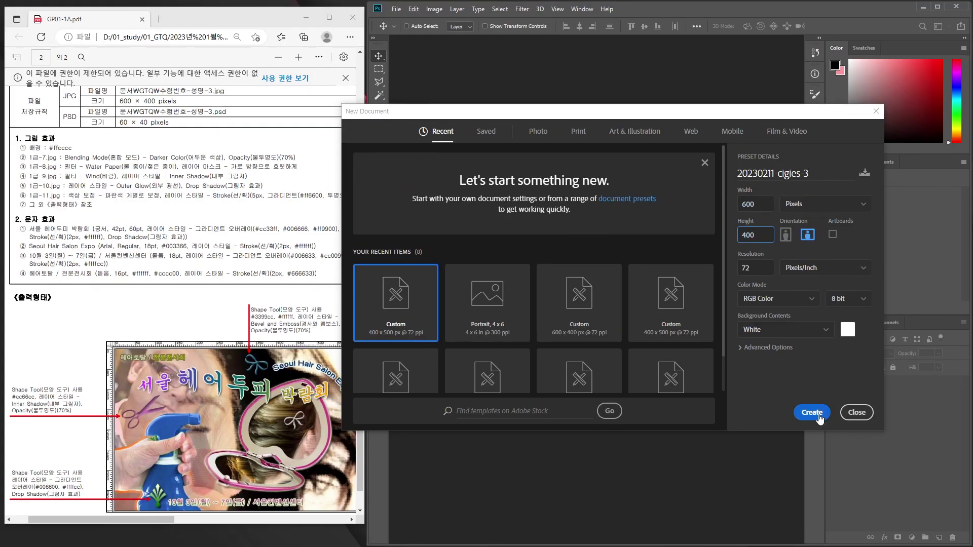
{"action": "left_click", "coordinate": [813, 412]}
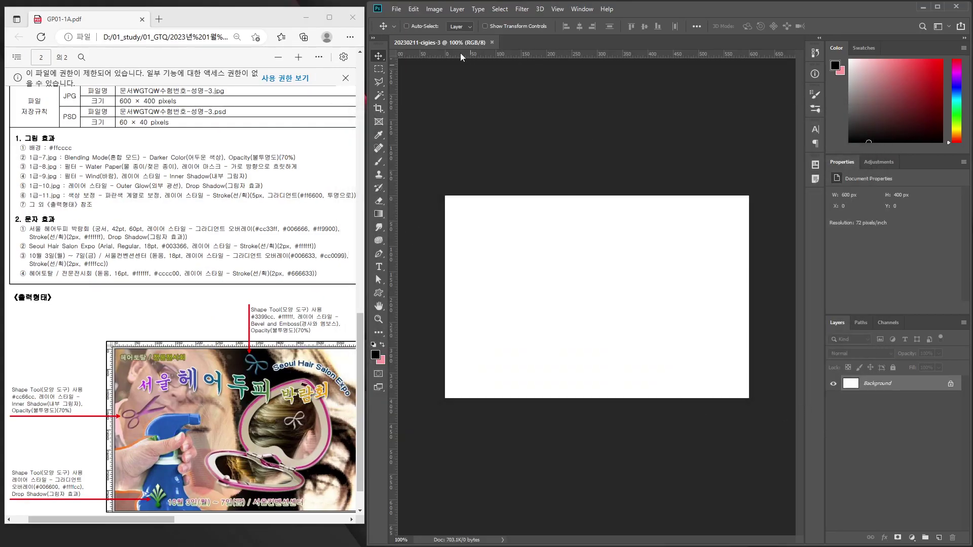
Float the document into its own enlarged window and zoom in on the canvas
{"action": "left_click_drag", "start_coordinate": [454, 60], "coordinate": [458, 74]}
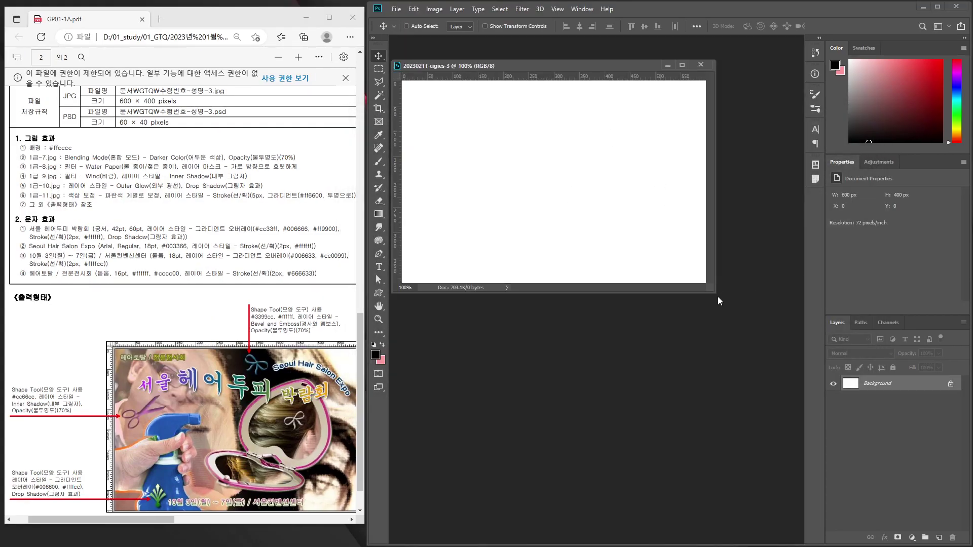
{"action": "left_click_drag", "start_coordinate": [714, 293], "coordinate": [801, 381]}
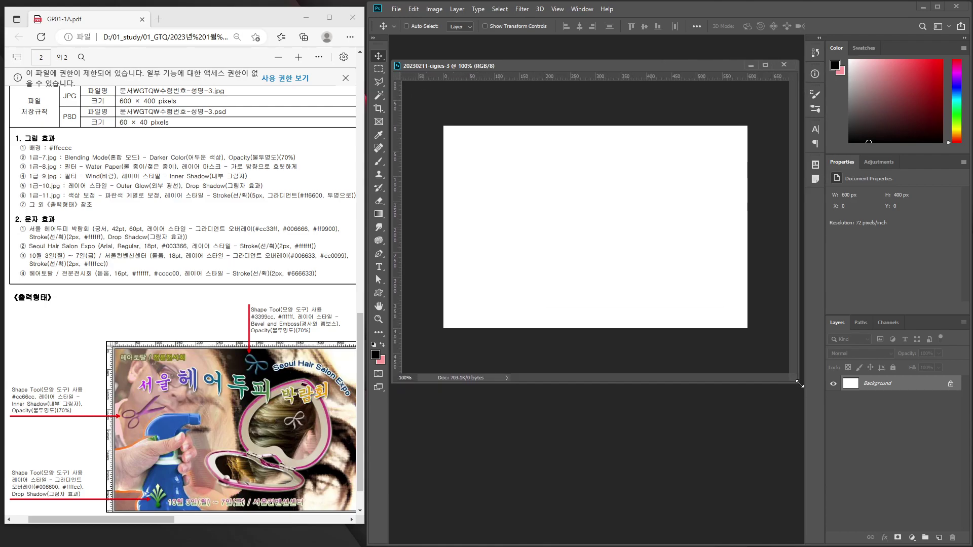
{"action": "key", "text": "z"}
{"action": "left_click_drag", "start_coordinate": [604, 234], "coordinate": [614, 236]}
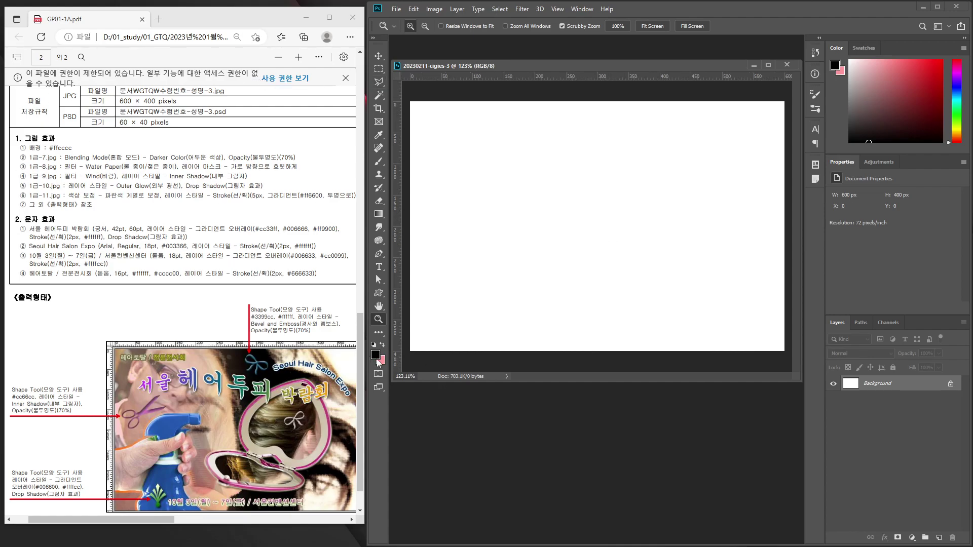
Fill the canvas with pale pink #ffcccc, then drag in the 1급-7 haircut photo
{"action": "key", "text": "i"}
{"action": "left_click", "coordinate": [374, 355]}
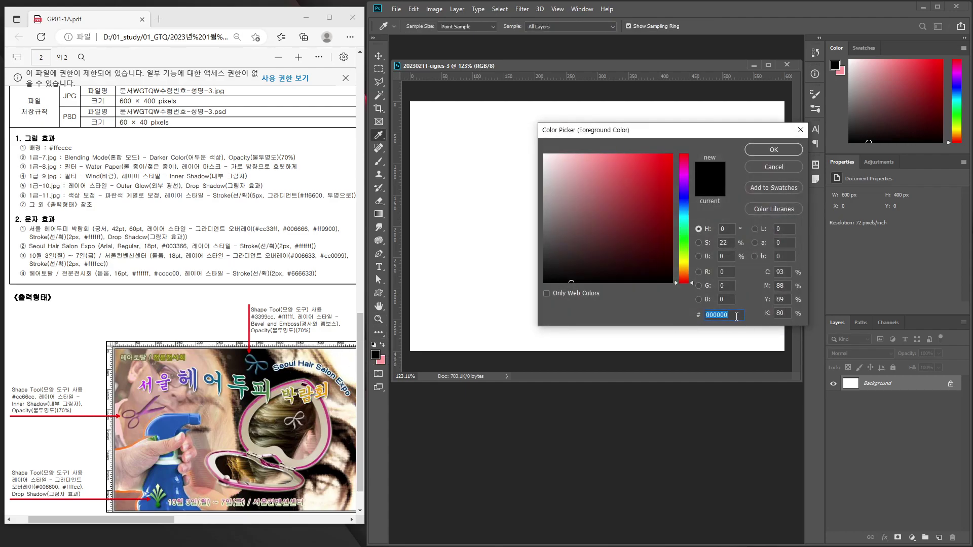
{"action": "type", "text": "f"}
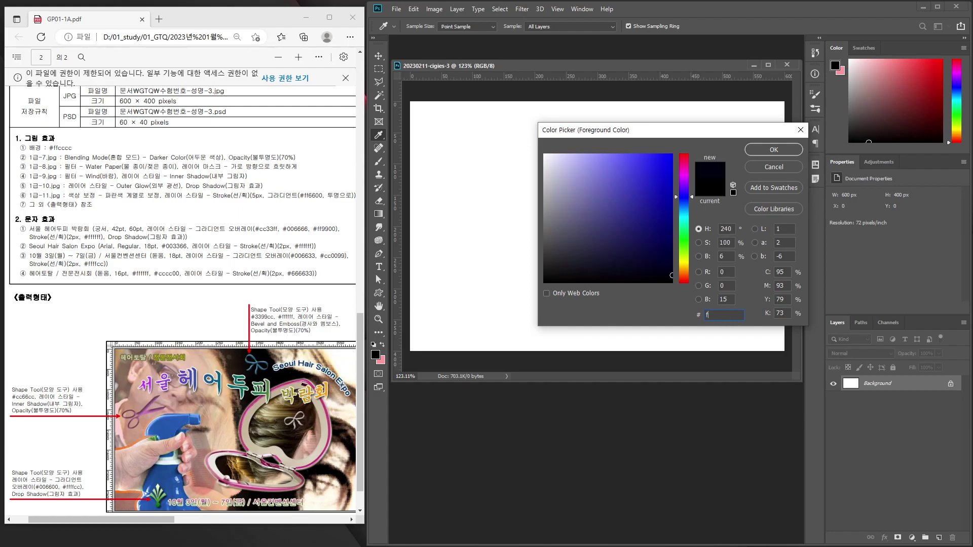
{"action": "type", "text": "fffcccc"}
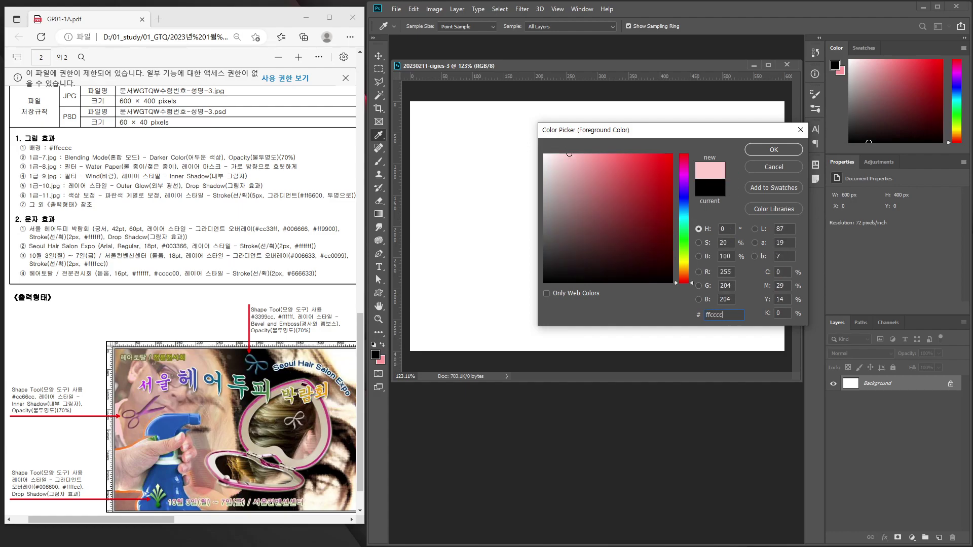
{"action": "key", "text": "Return"}
{"action": "key", "text": "z"}
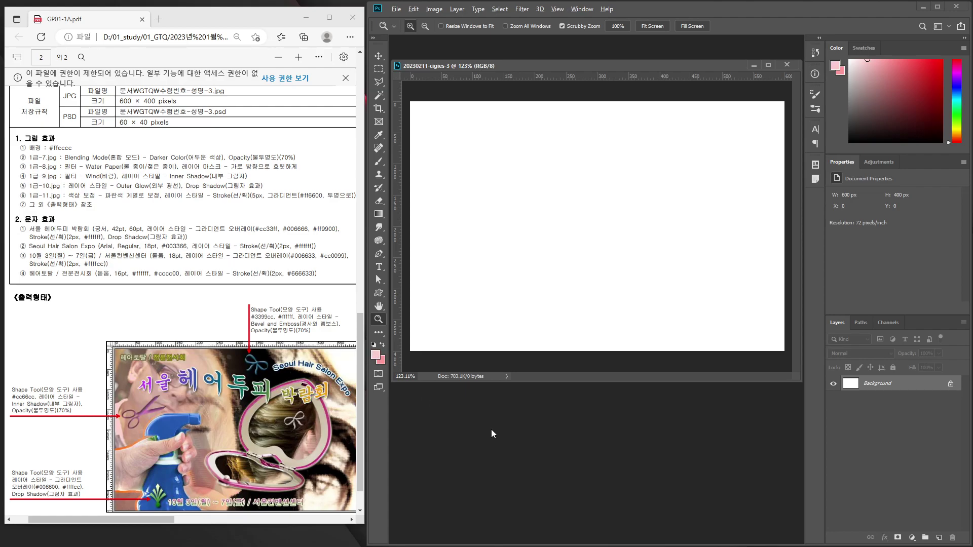
{"action": "key", "text": "alt+BackSpace"}
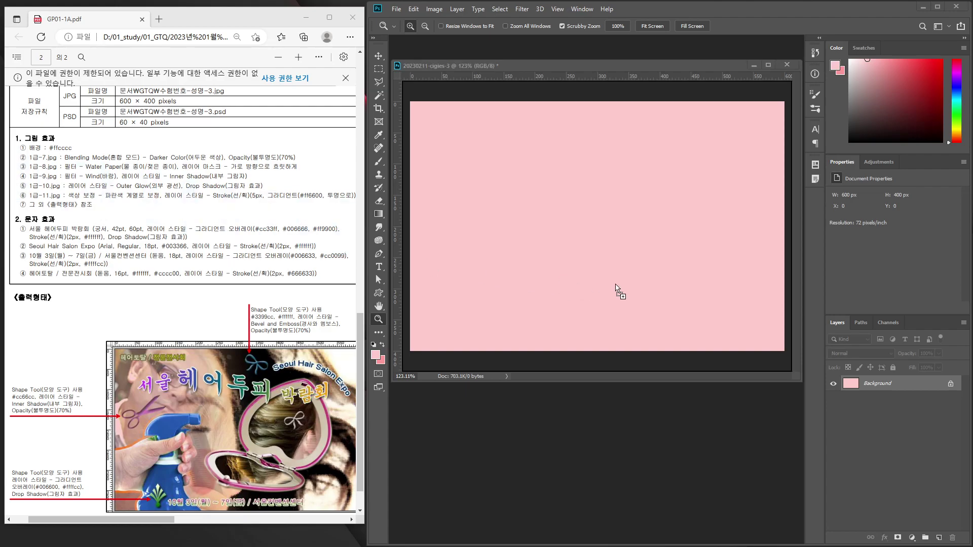
{"action": "left_click_drag", "start_coordinate": [299, 196], "coordinate": [652, 239]}
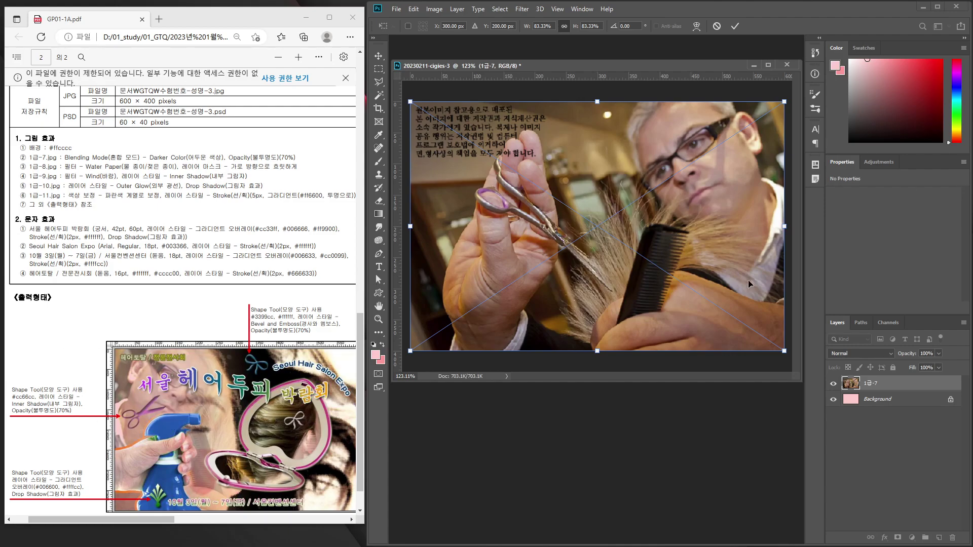
Flip the placed 1급-7 haircut photo horizontally and commit it
{"action": "right_click", "coordinate": [701, 230]}
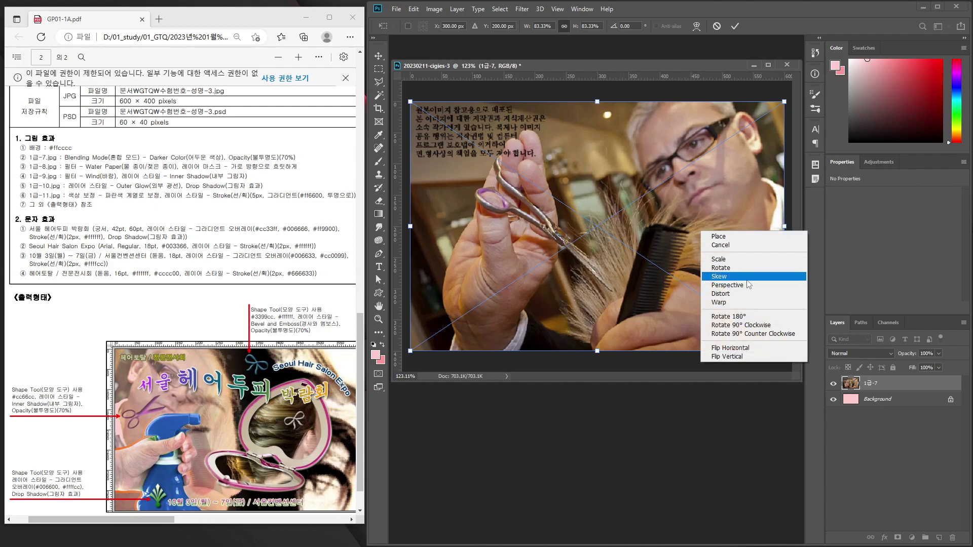
{"action": "left_click", "coordinate": [753, 348]}
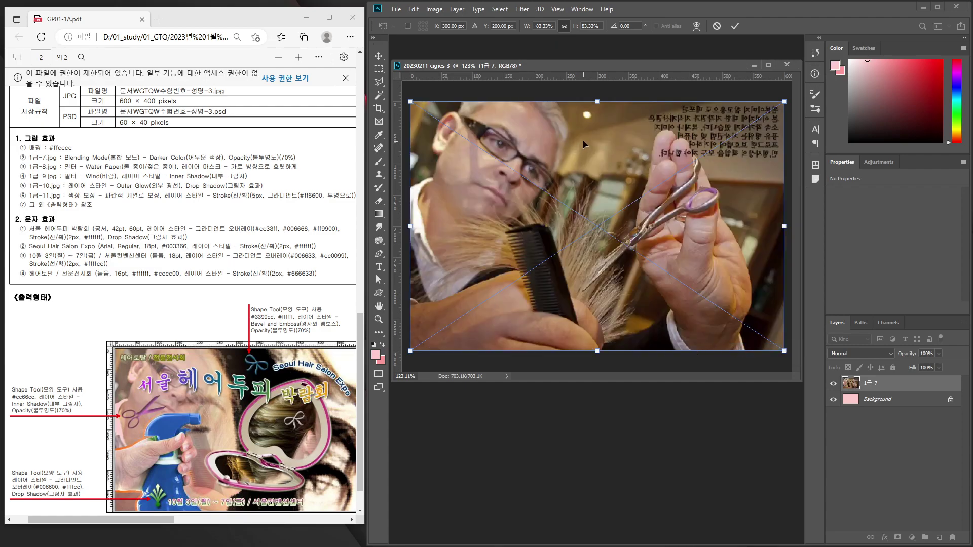
{"action": "key", "text": "Return"}
{"action": "key", "text": "z"}
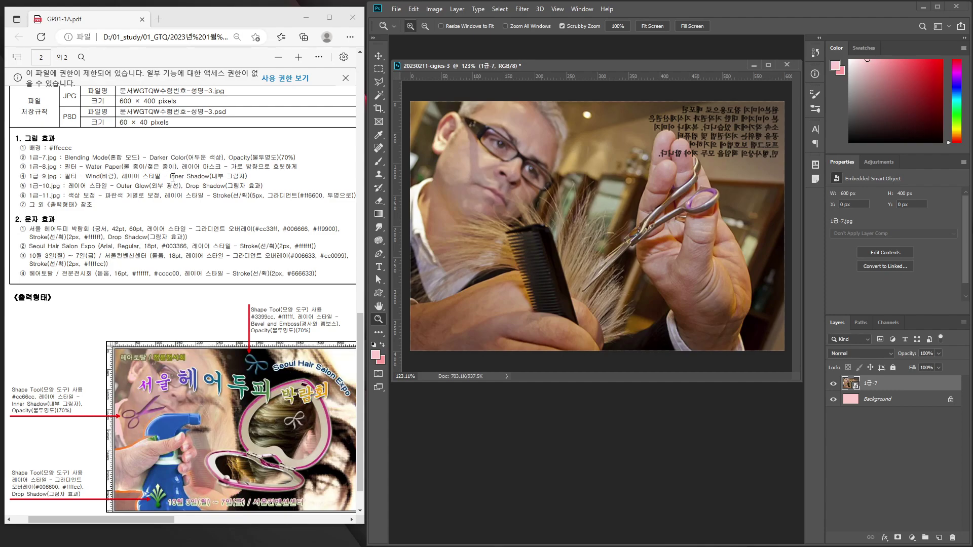
Set the 1급-7 layer to Darker Color blending at 70% opacity
{"action": "left_click", "coordinate": [885, 355]}
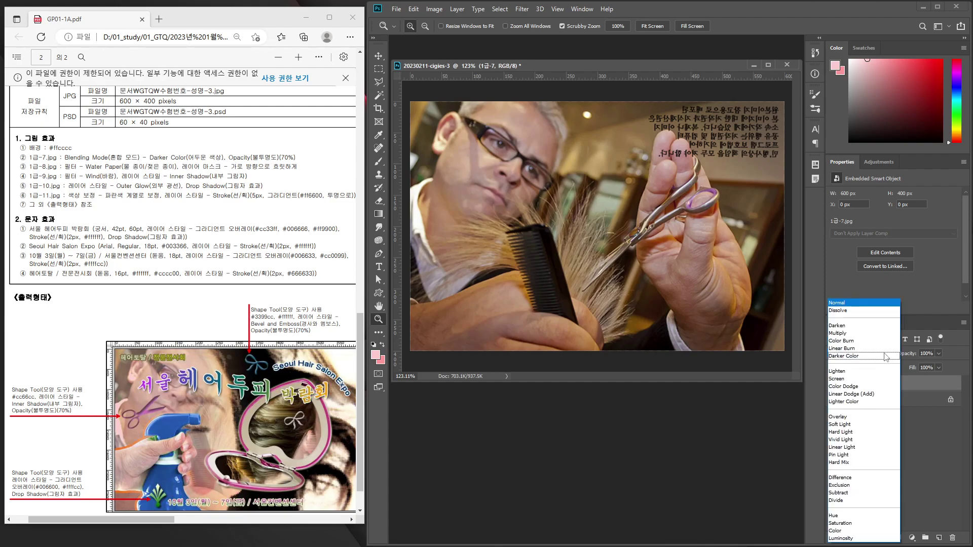
{"action": "left_click", "coordinate": [885, 356]}
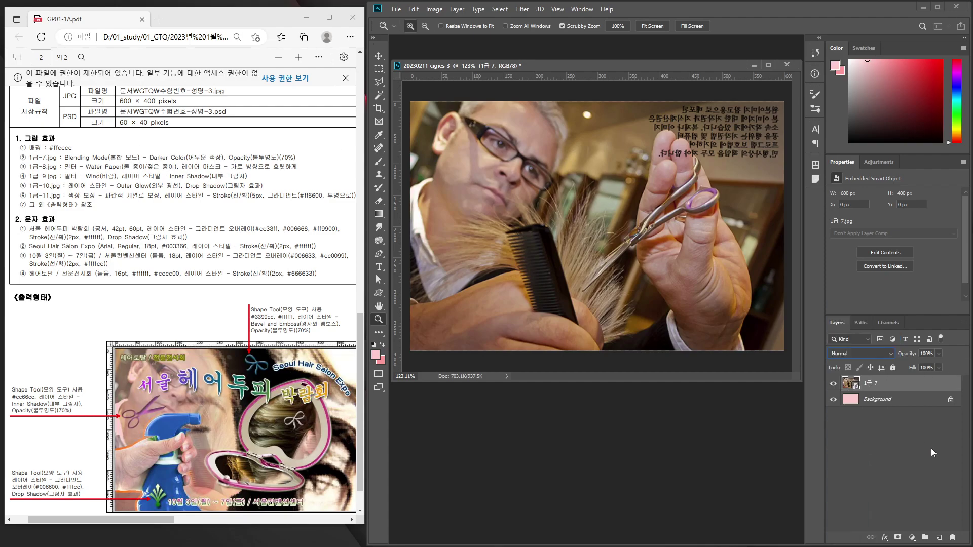
{"action": "left_click", "coordinate": [864, 356]}
{"action": "key", "text": "Escape"}
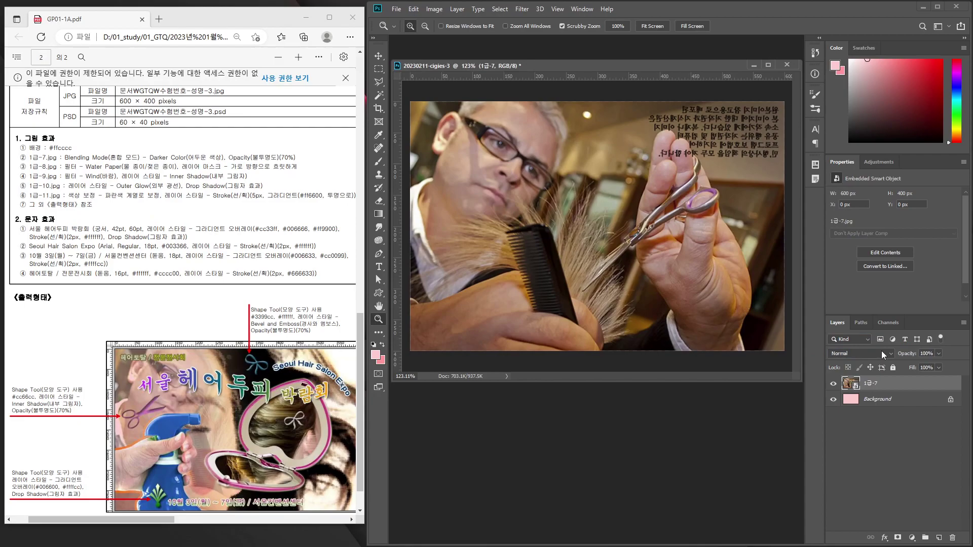
{"action": "left_click", "coordinate": [882, 354]}
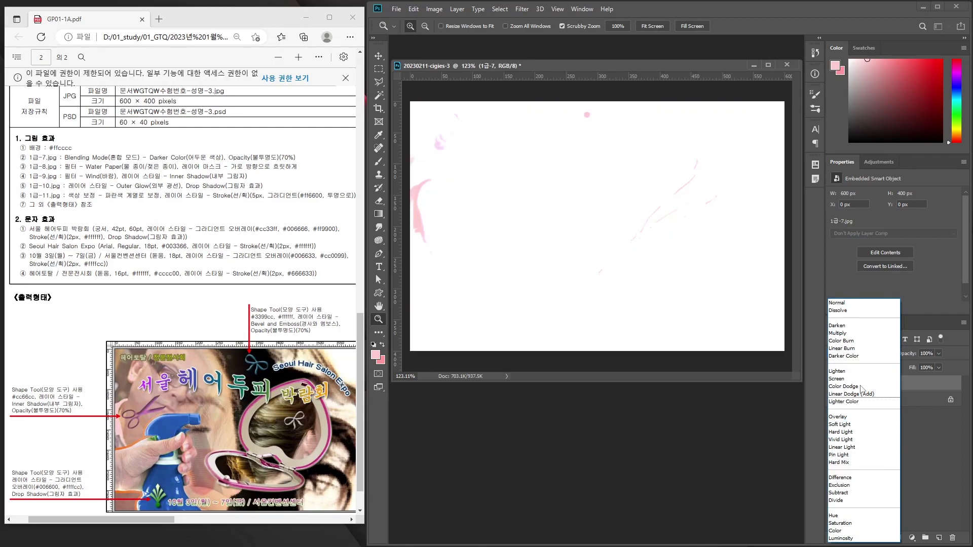
{"action": "left_click", "coordinate": [851, 357]}
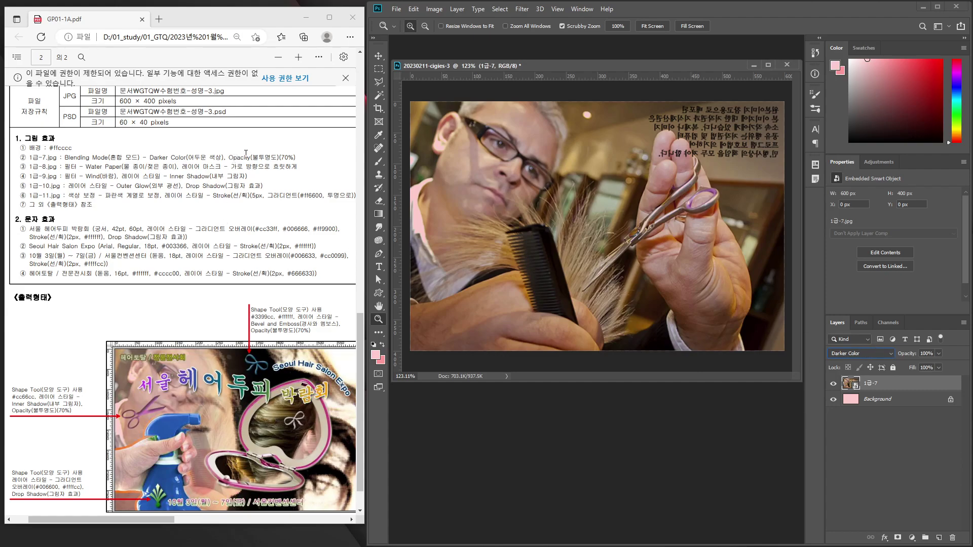
{"action": "left_click", "coordinate": [923, 354]}
{"action": "type", "text": "70"}
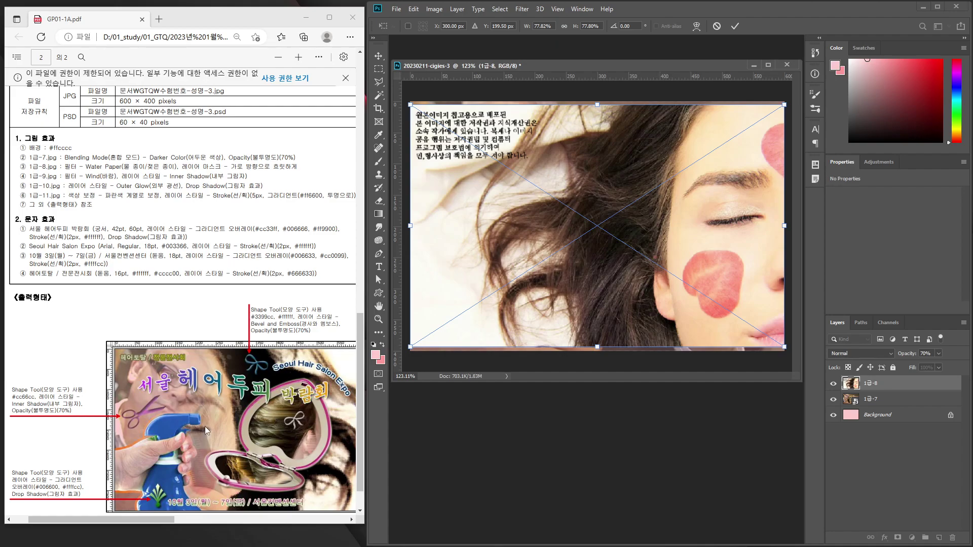
Flip the 1급-8 face photo, enlarge it to about 80%, and move it right to X 118 px
{"action": "right_click", "coordinate": [680, 212]}
{"action": "left_click", "coordinate": [727, 330]}
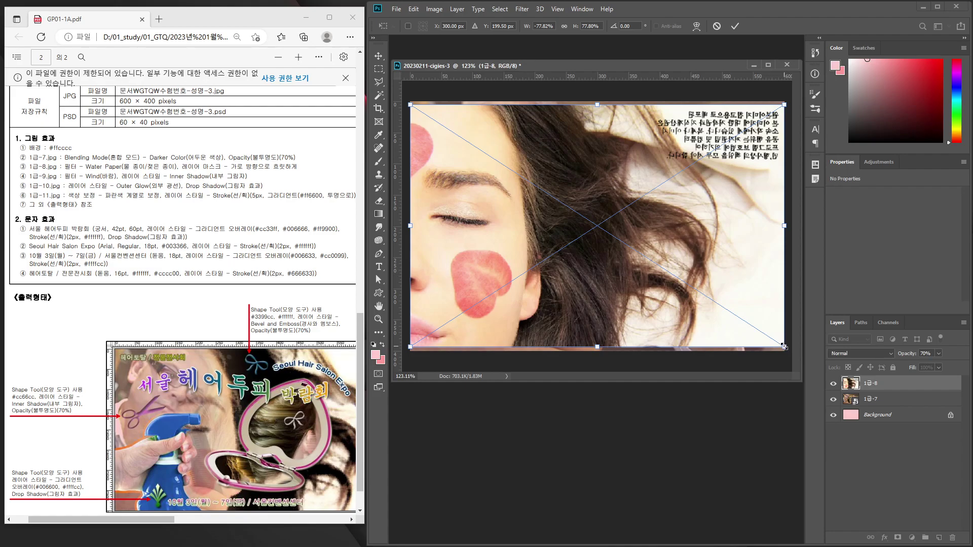
{"action": "left_click_drag", "start_coordinate": [784, 347], "coordinate": [780, 354]}
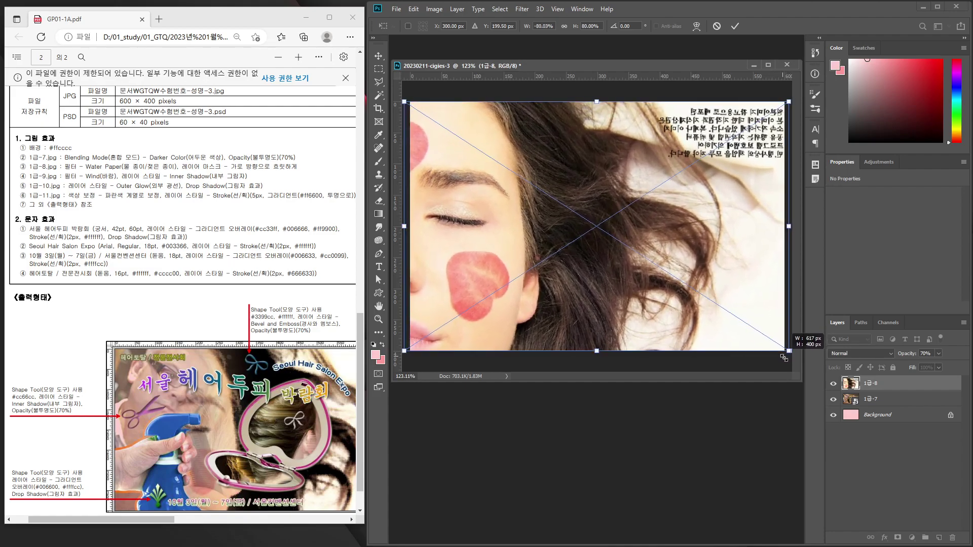
{"action": "left_click_drag", "start_coordinate": [781, 354], "coordinate": [790, 351]}
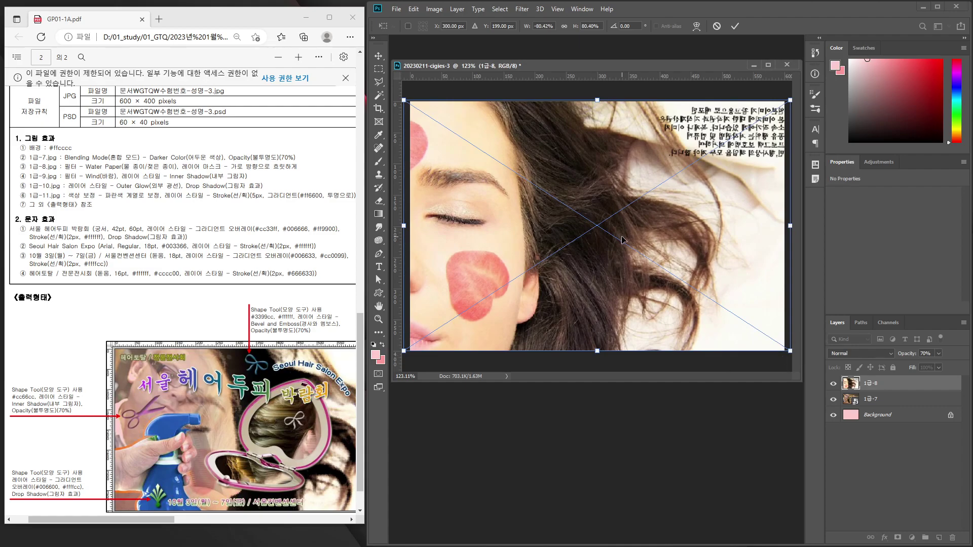
{"action": "key", "text": "Return"}
{"action": "key", "text": "z"}
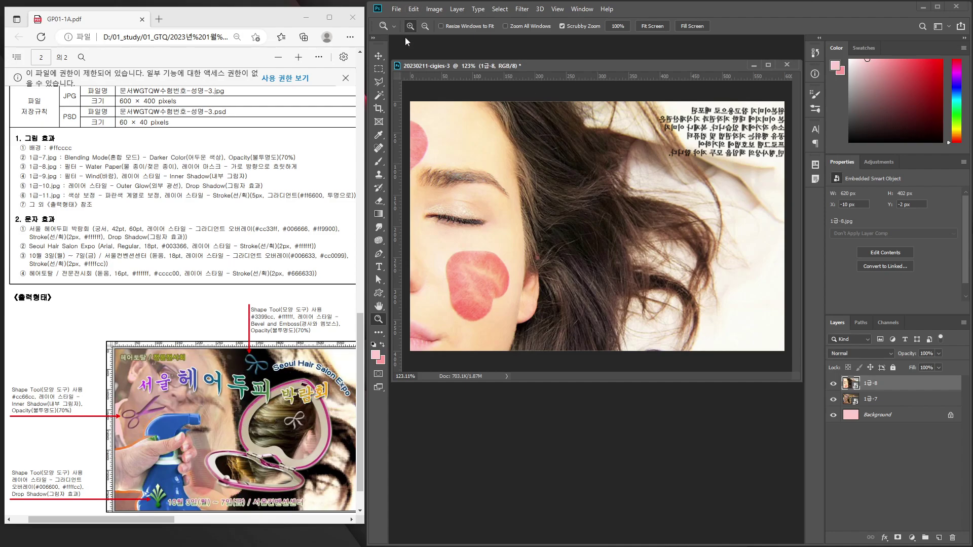
{"action": "left_click", "coordinate": [377, 56]}
{"action": "left_click_drag", "start_coordinate": [579, 274], "coordinate": [646, 285]}
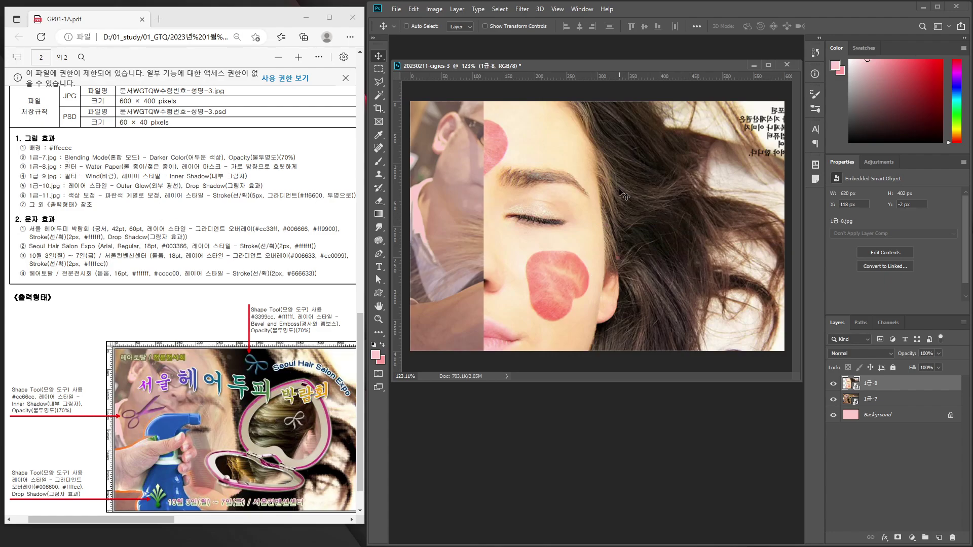
Apply the Filter Gallery's Artistic > Watercolor effect to the 1급-8 face photo
{"action": "left_click", "coordinate": [527, 12]}
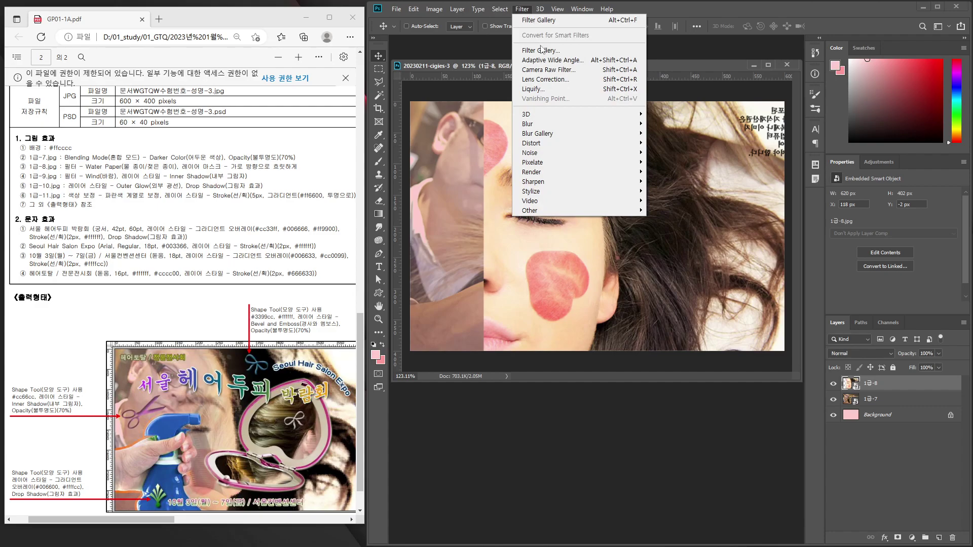
{"action": "left_click", "coordinate": [552, 51]}
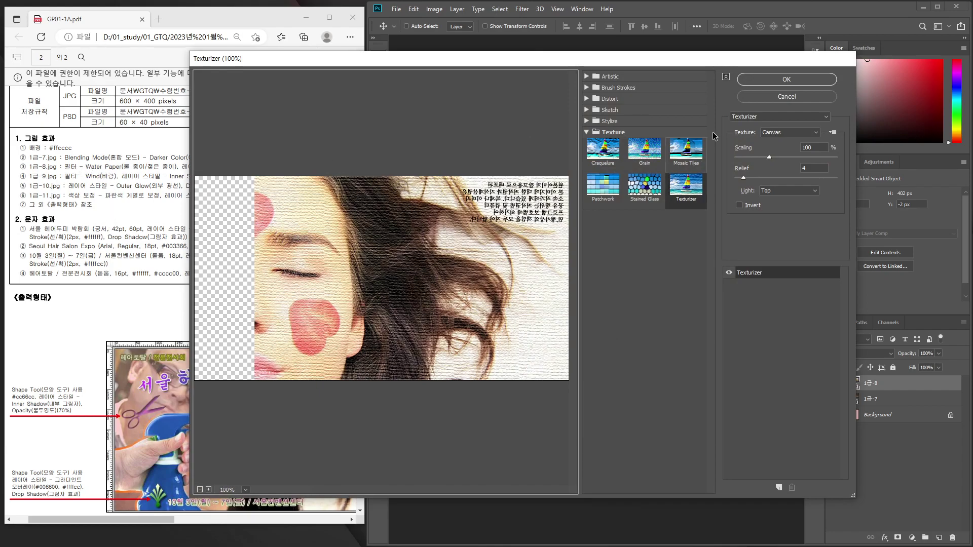
{"action": "left_click", "coordinate": [763, 117]}
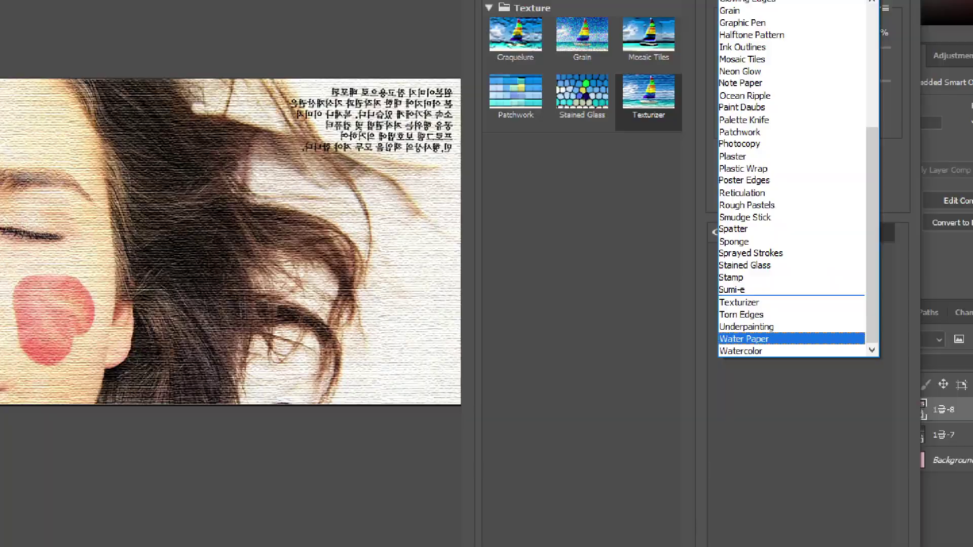
{"action": "key", "text": "Escape"}
{"action": "left_click", "coordinate": [780, 116]}
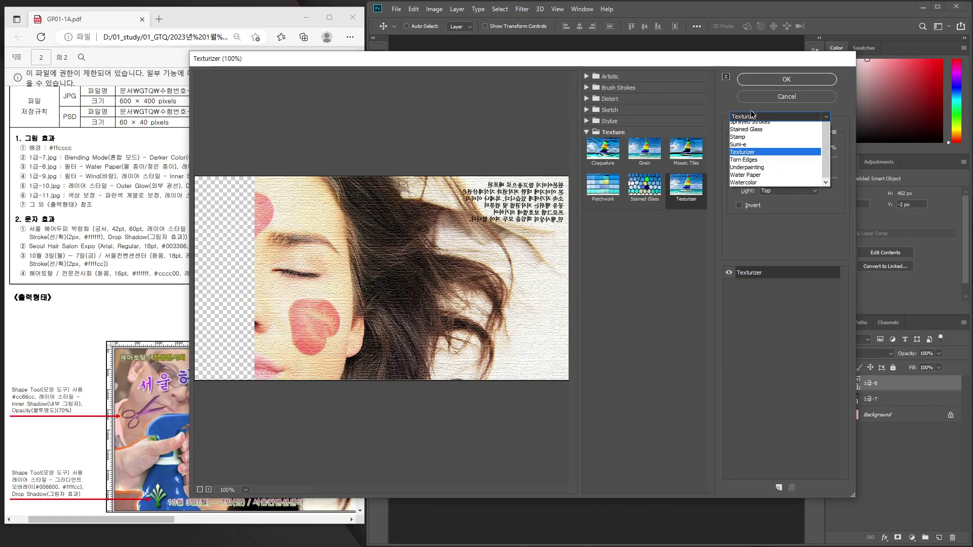
{"action": "left_click", "coordinate": [758, 340]}
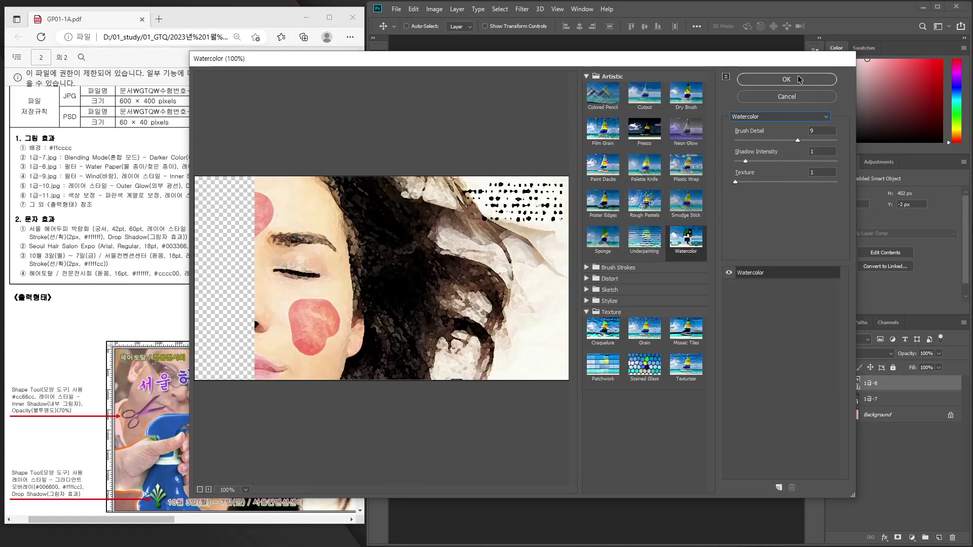
{"action": "left_click", "coordinate": [787, 82]}
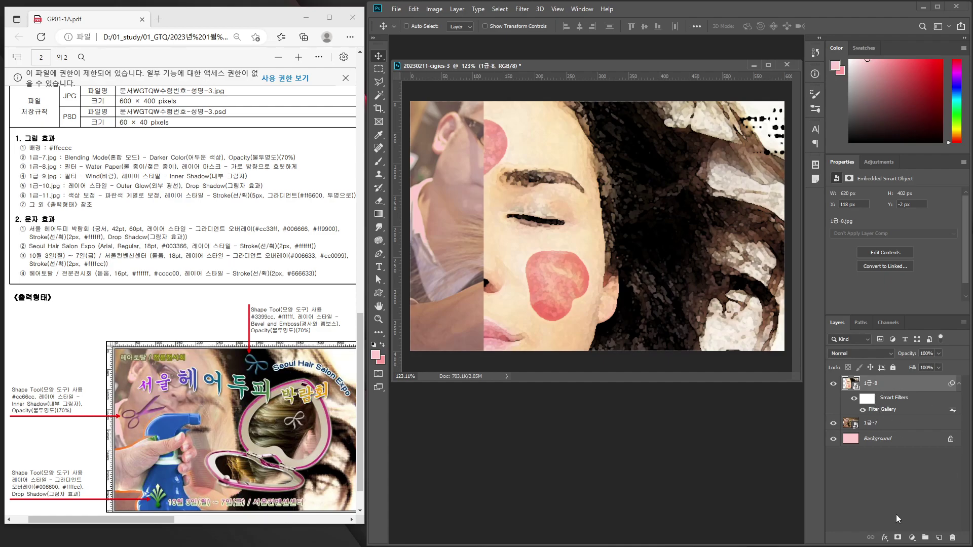
Mask 1급-8 with a horizontal gradient fade, then drag in the 1급-9 braided-hair photo
{"action": "left_click", "coordinate": [898, 538]}
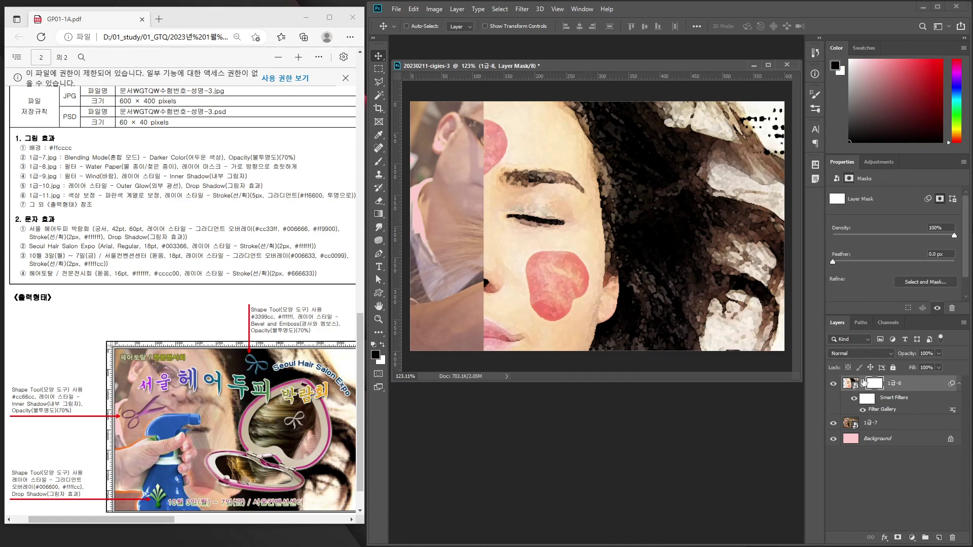
{"action": "left_click", "coordinate": [380, 215]}
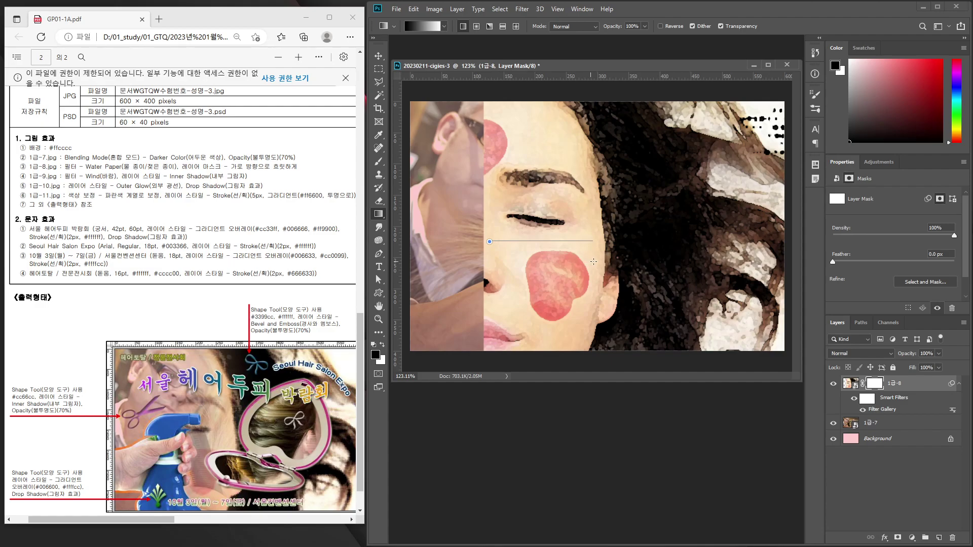
{"action": "left_click_drag", "start_coordinate": [597, 262], "coordinate": [596, 263]}
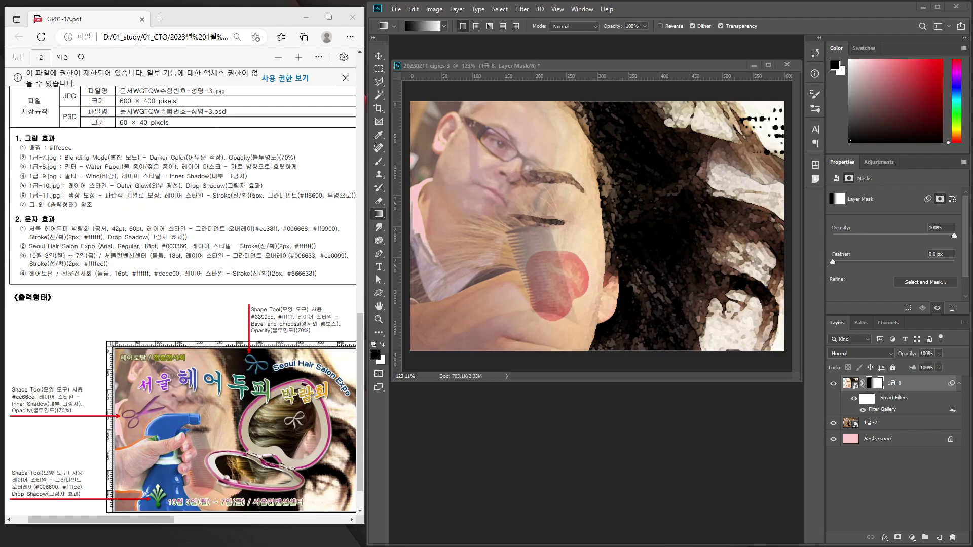
{"action": "mouse_move", "coordinate": [64, 203]}
{"action": "left_mouse_down"}
{"action": "mouse_move", "coordinate": [615, 252]}
{"action": "mouse_move", "coordinate": [589, 215]}
{"action": "left_mouse_up"}
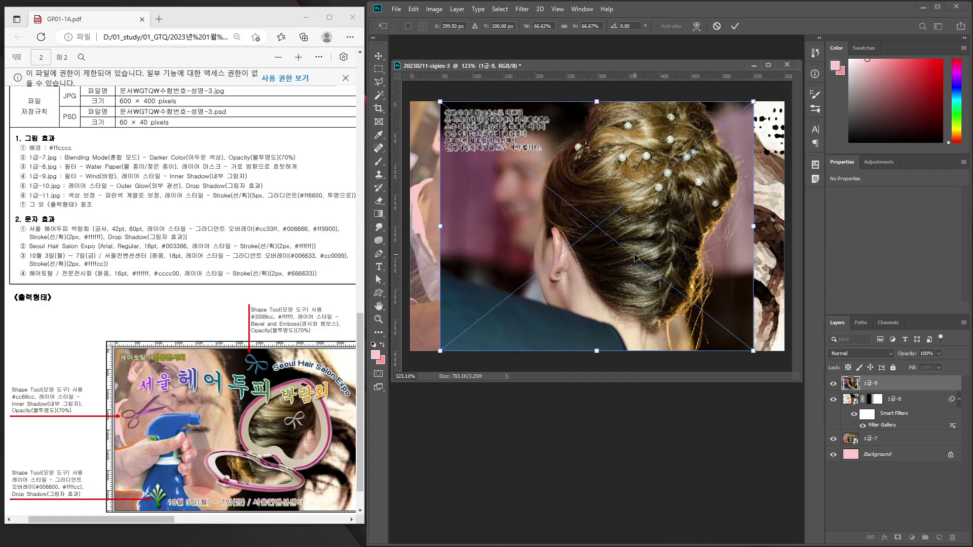
Place the 1급-9 photo at 503 × 400 px, then browse and cancel the Filter Gallery
{"action": "key", "text": "Return"}
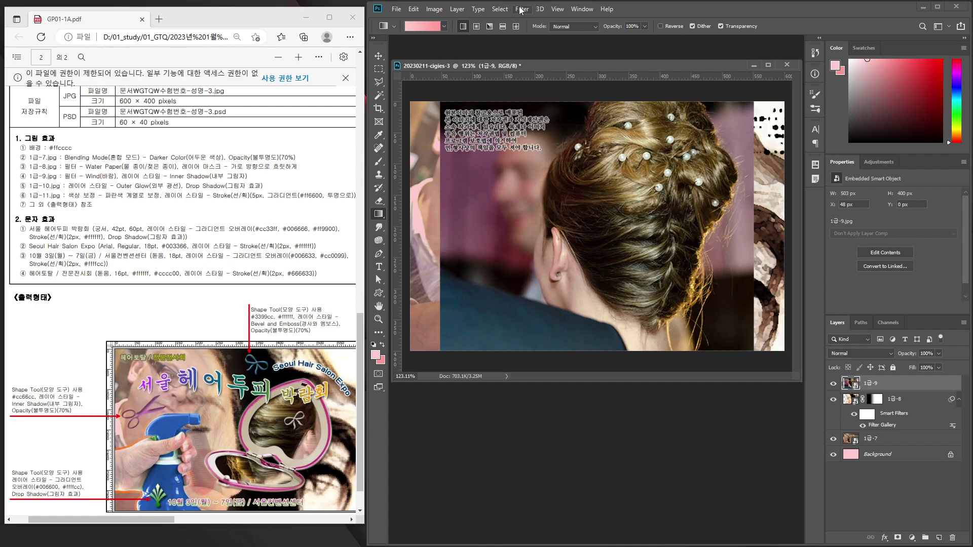
{"action": "left_click", "coordinate": [524, 9]}
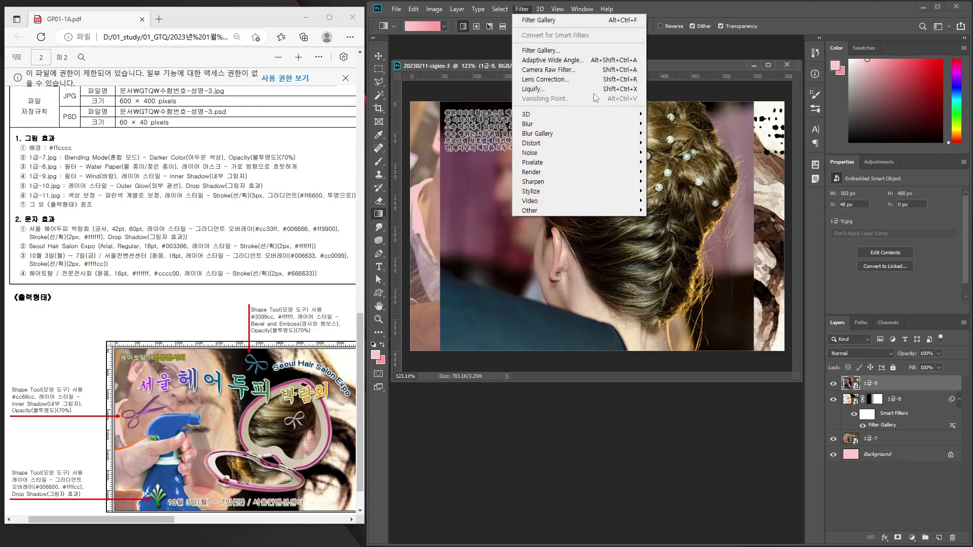
{"action": "left_click", "coordinate": [586, 51]}
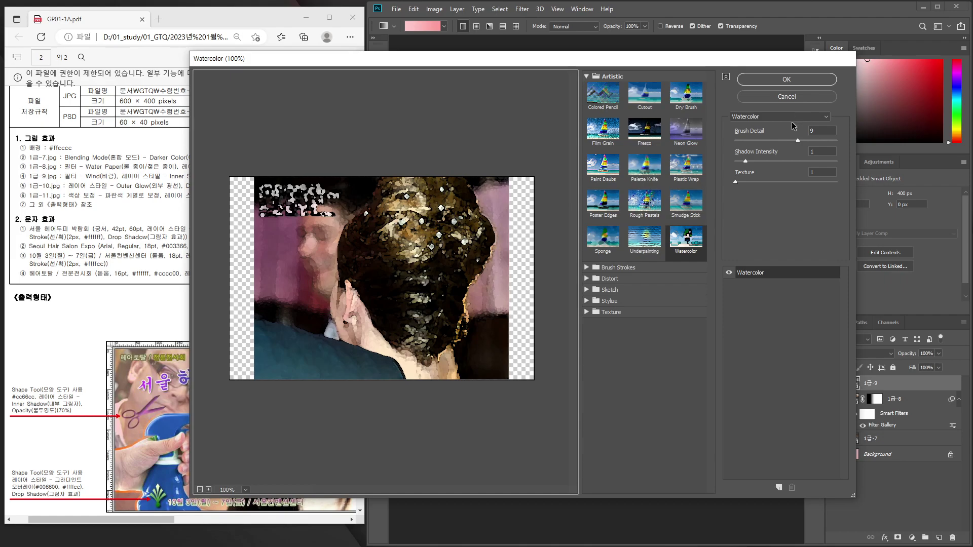
{"action": "left_click", "coordinate": [792, 117]}
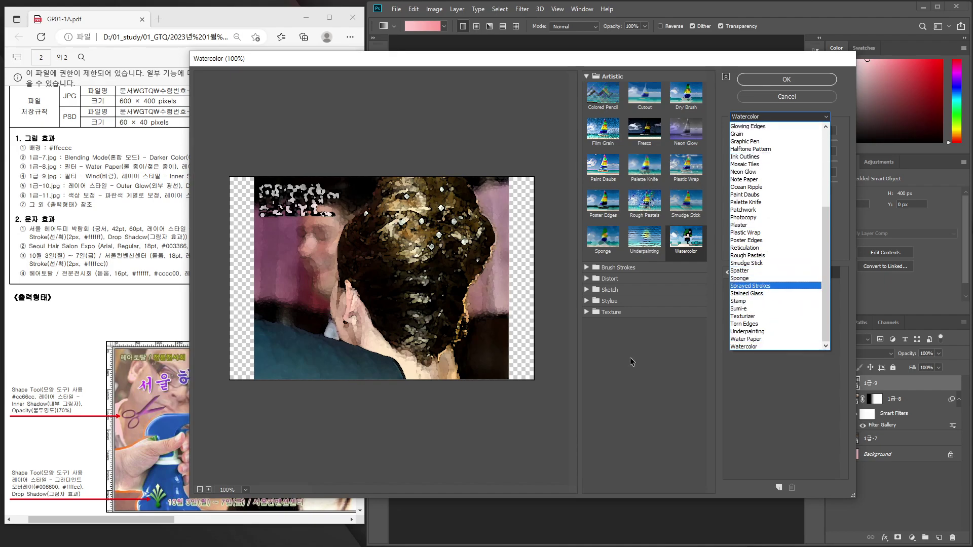
{"action": "left_click", "coordinate": [753, 389]}
{"action": "left_click", "coordinate": [785, 100]}
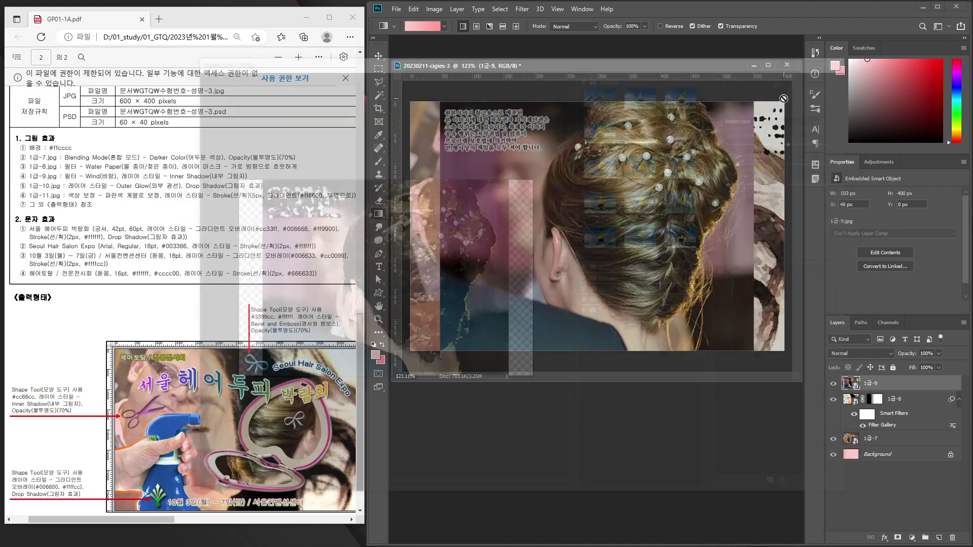
{"action": "left_click", "coordinate": [522, 9]}
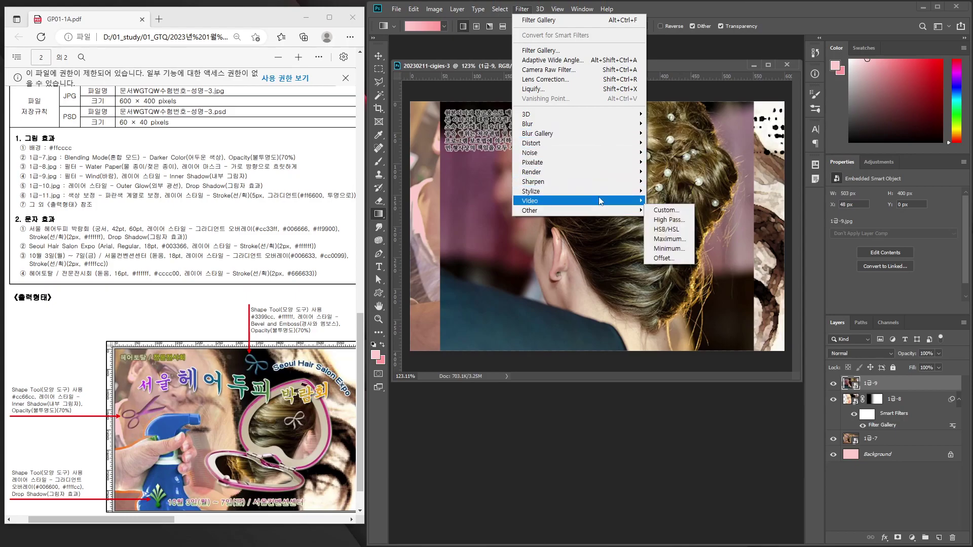
{"action": "mouse_move", "coordinate": [578, 191]}
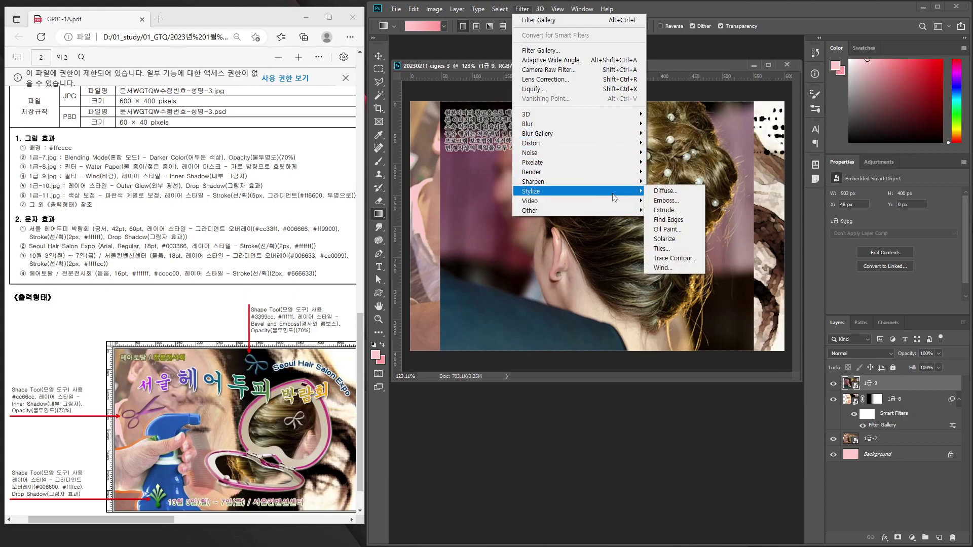
Apply Stylize > Wind, blowing from the right, to the 1급-9 hair photo
{"action": "left_click", "coordinate": [678, 268]}
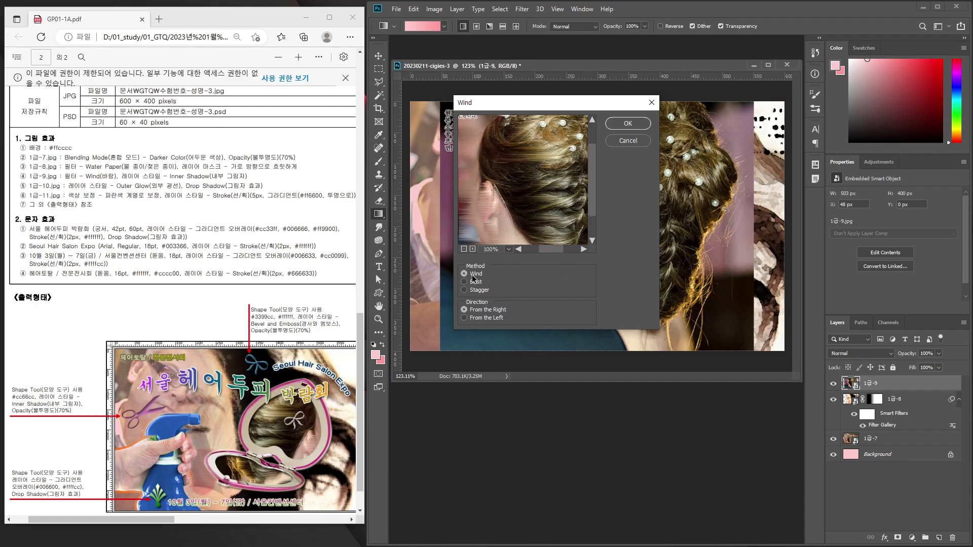
{"action": "left_click", "coordinate": [628, 124]}
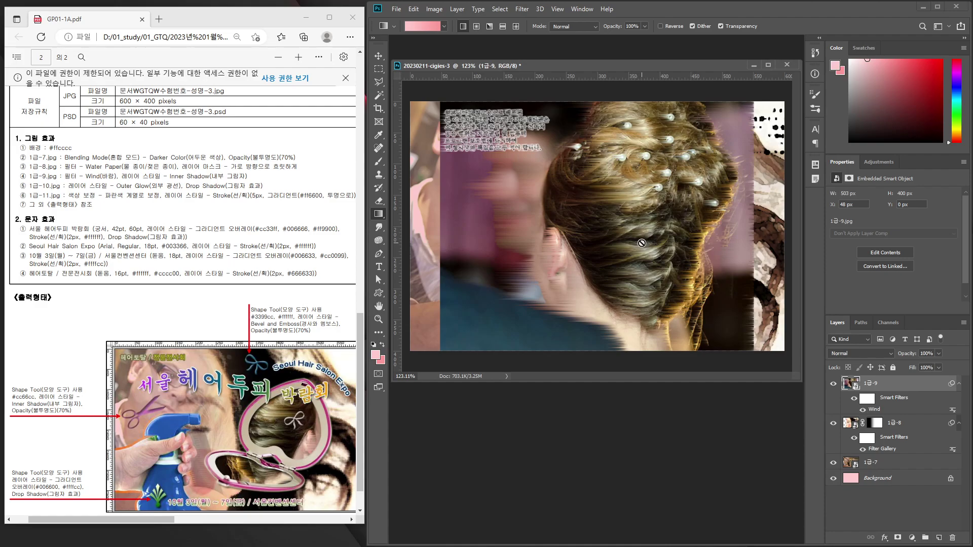
Flip the Wind-filtered 1급-9 hair photo horizontally with Free Transform
{"action": "key", "text": "ctrl+t"}
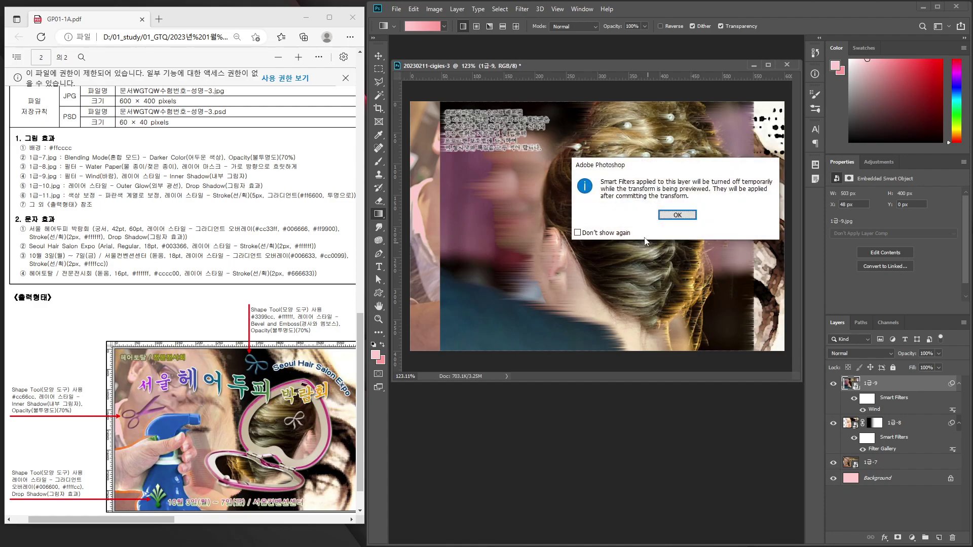
{"action": "key", "text": "Return"}
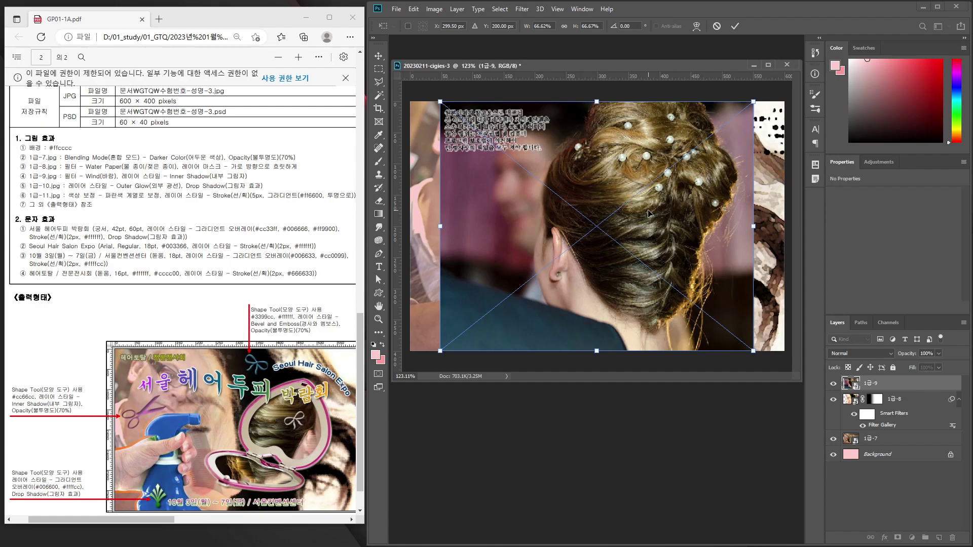
{"action": "right_click", "coordinate": [649, 213]}
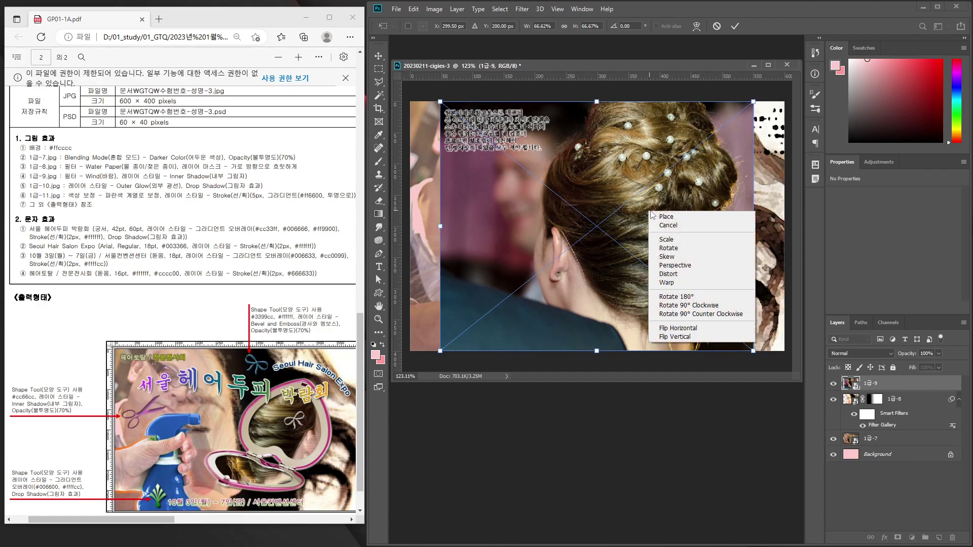
{"action": "left_click", "coordinate": [693, 330]}
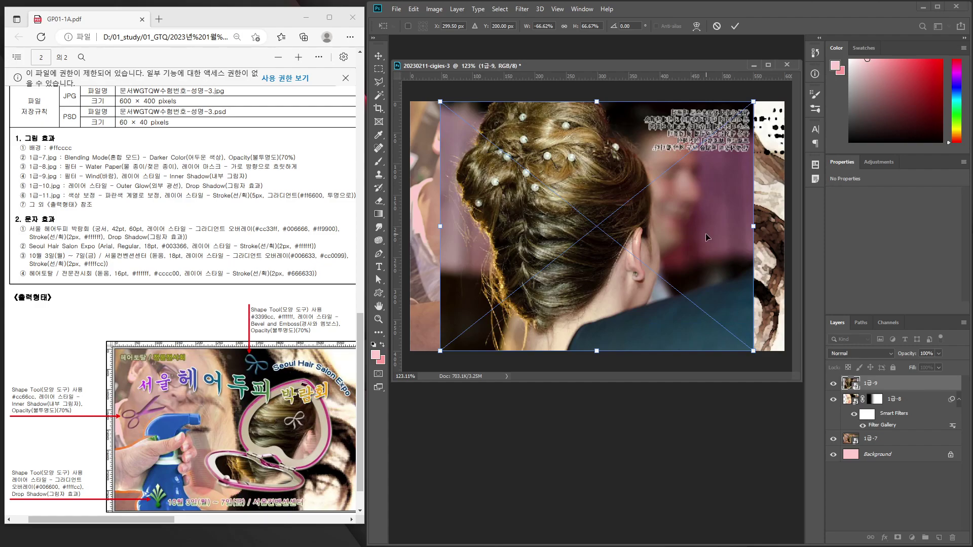
{"action": "key", "text": "Return"}
{"action": "key", "text": "g"}
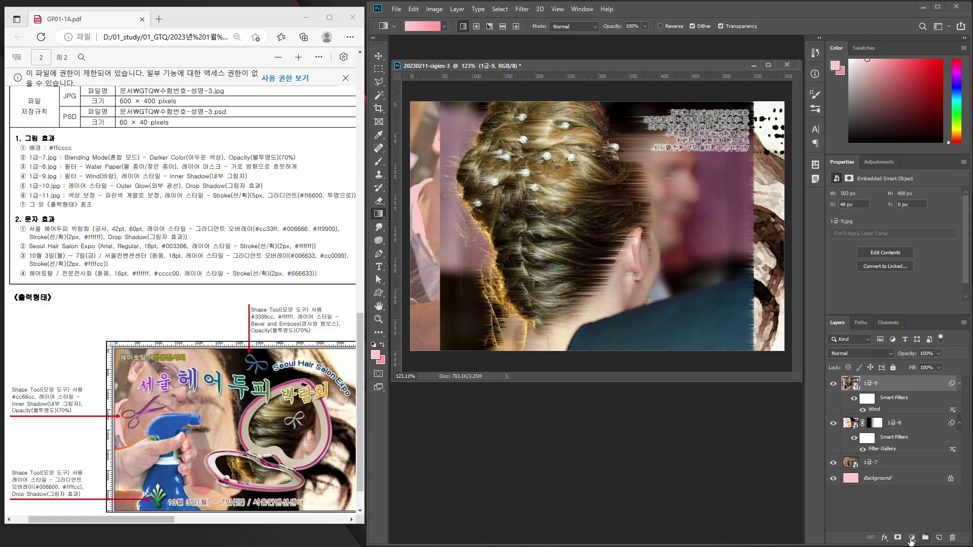
{"action": "left_click", "coordinate": [885, 538]}
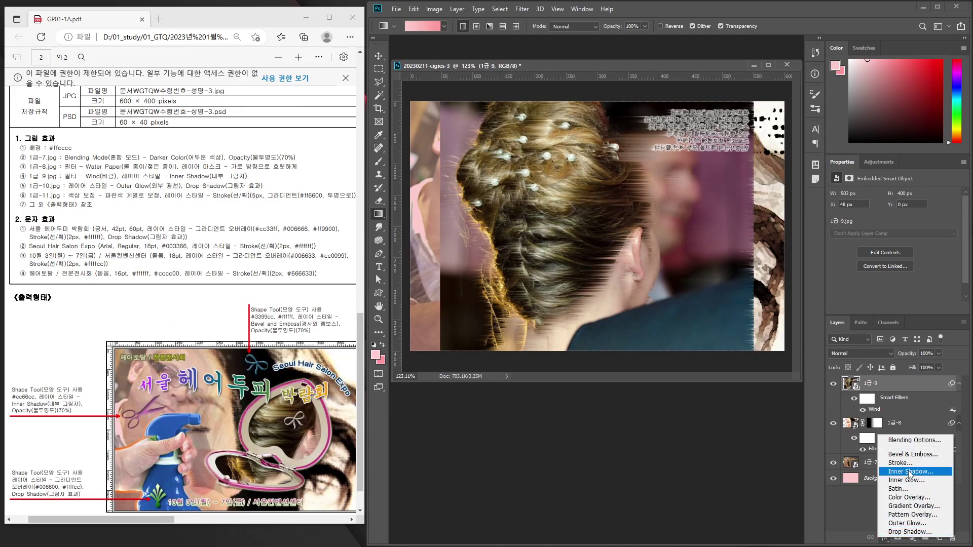
Give 1급-9 an Inner Shadow: 135° angle, 70% opacity, 5 px distance and 5 px size
{"action": "left_click", "coordinate": [908, 470]}
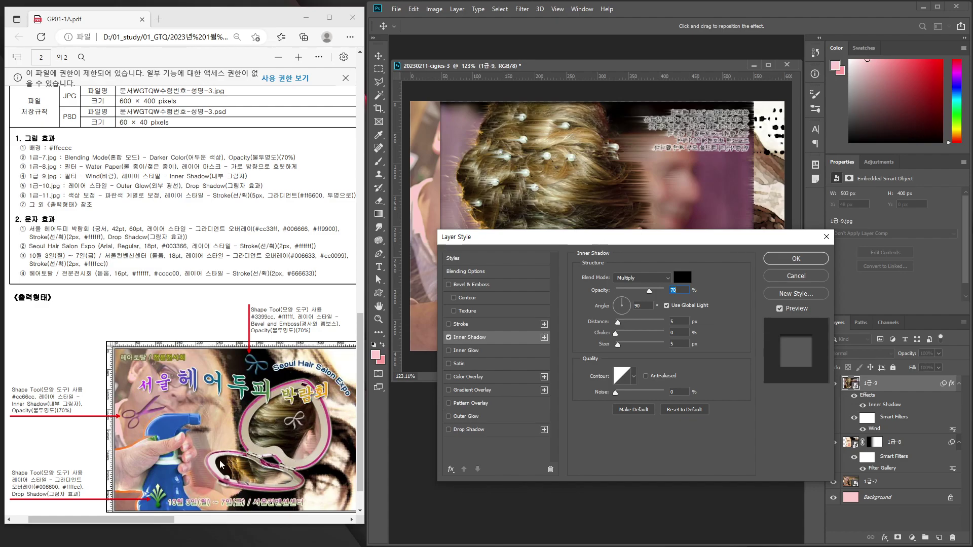
{"action": "double_click", "coordinate": [639, 305]}
{"action": "type", "text": "135"}
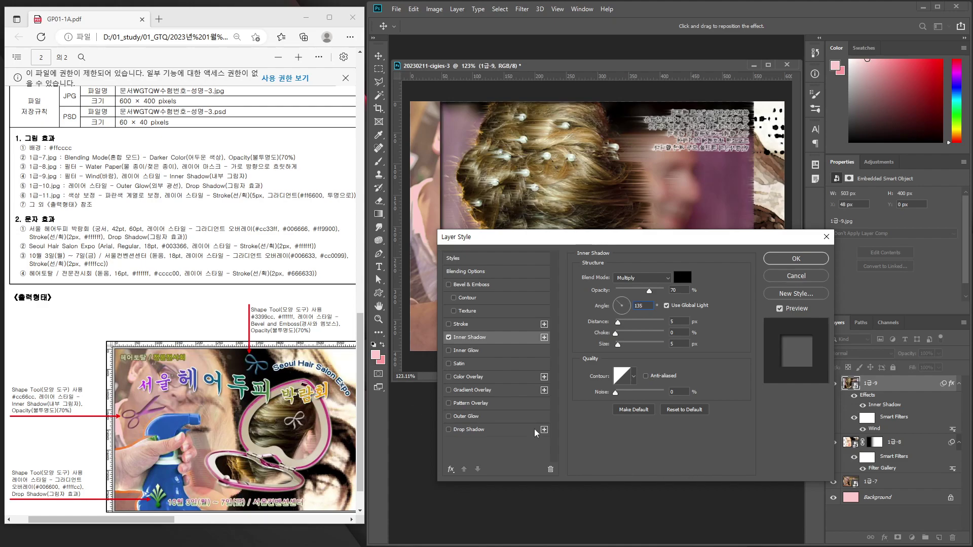
{"action": "left_click", "coordinate": [726, 311]}
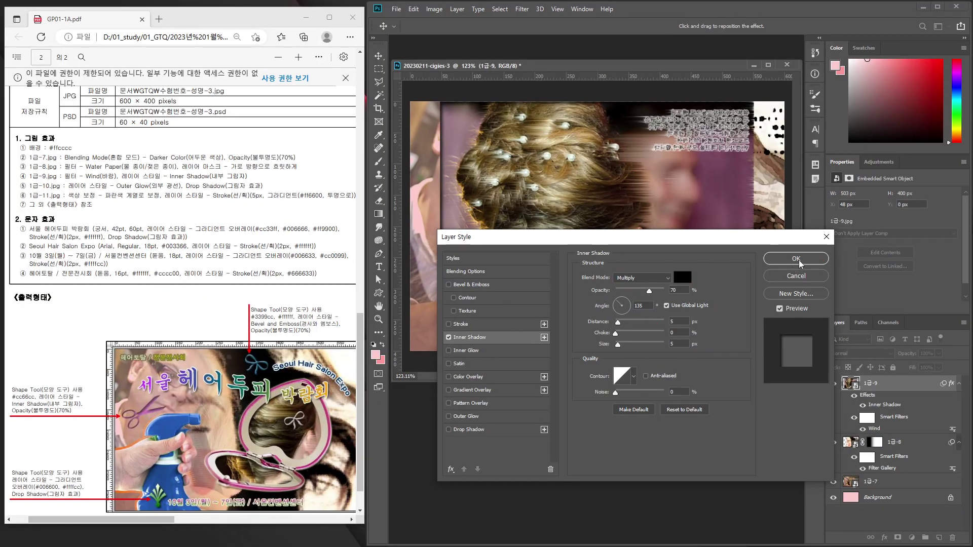
{"action": "left_click", "coordinate": [799, 260]}
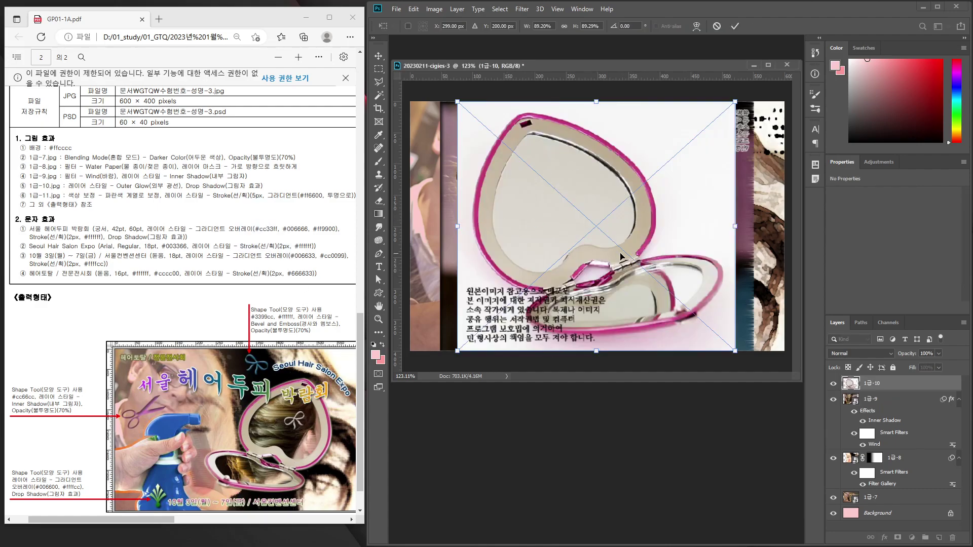
Flip the placed 1급-10 heart mirror photo horizontally
{"action": "right_click", "coordinate": [639, 245]}
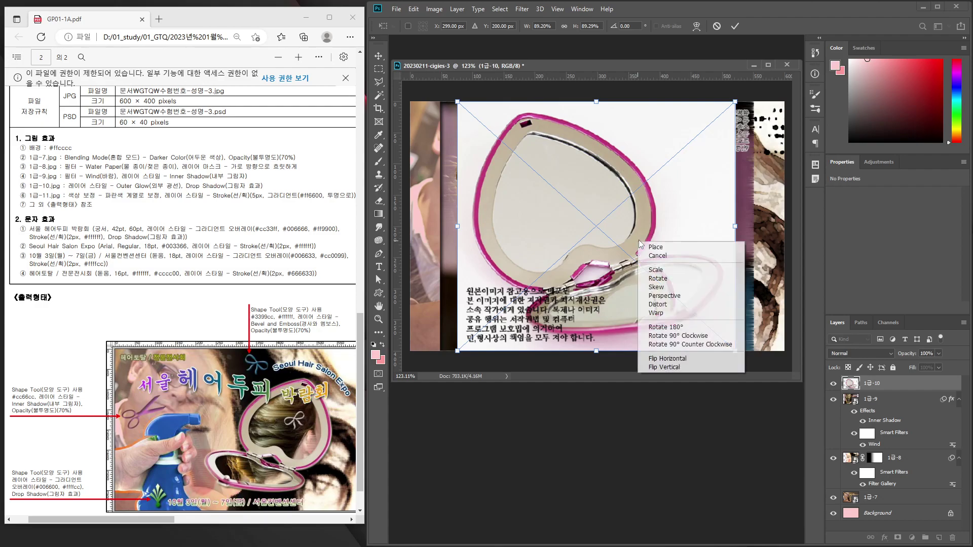
{"action": "left_click", "coordinate": [701, 358]}
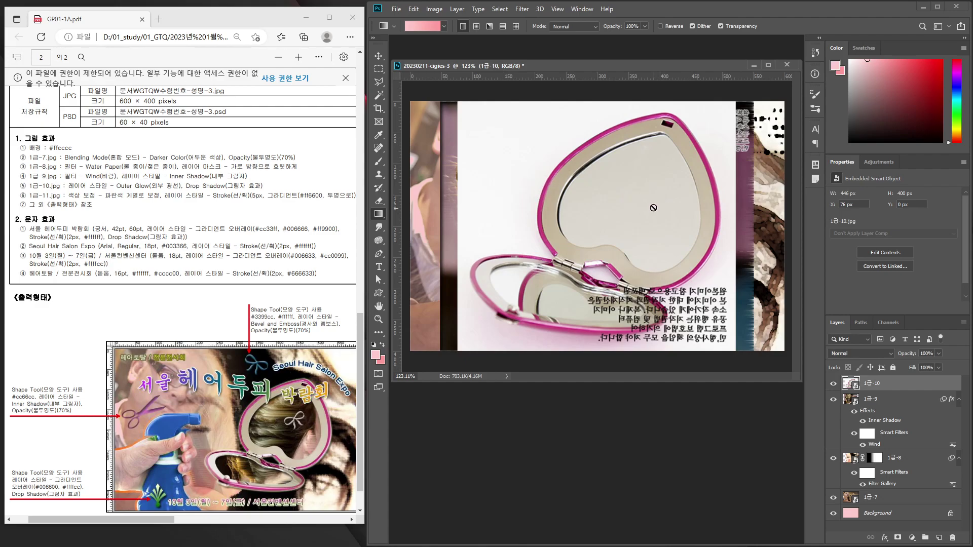
Select the mirror's white background with the Magic Wand at tolerance 35, including the hinge area
{"action": "key", "text": "w"}
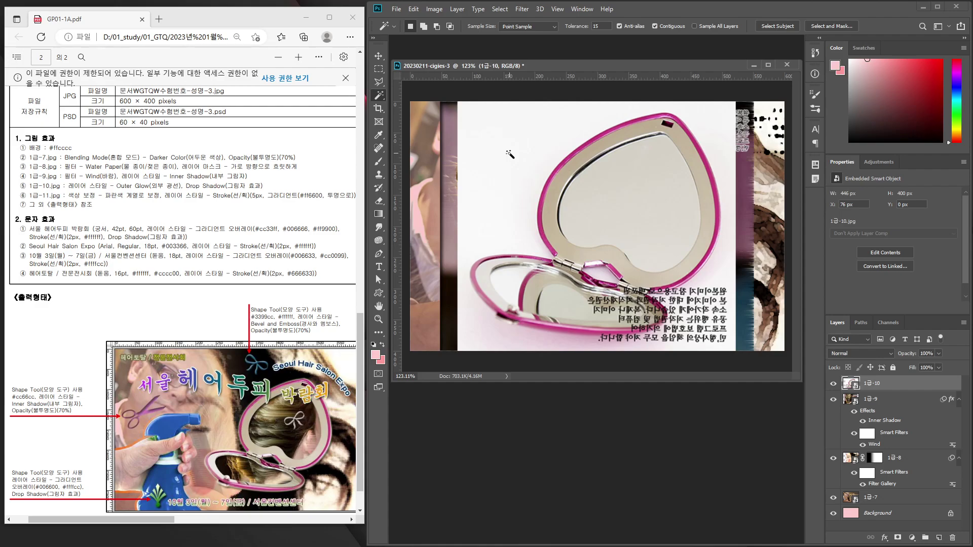
{"action": "left_click", "coordinate": [509, 153]}
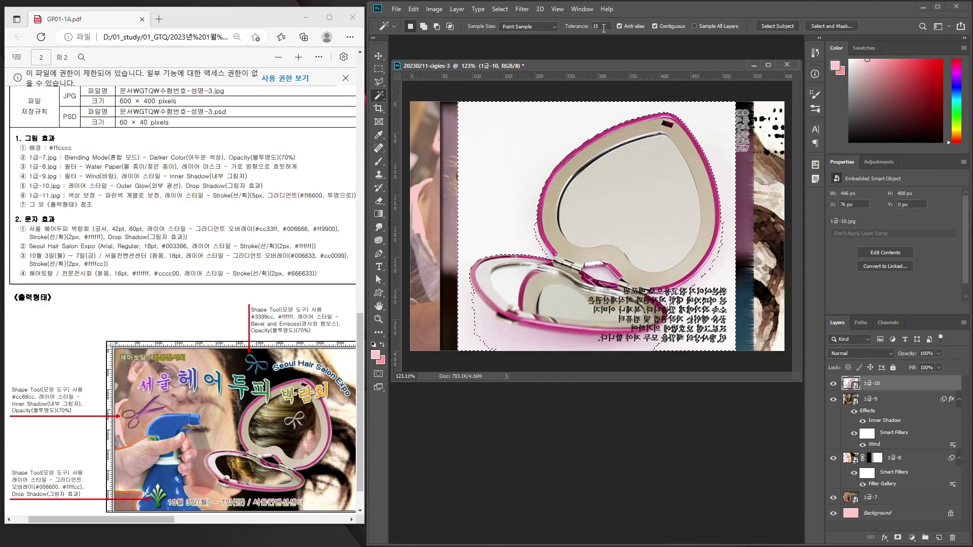
{"action": "type", "text": "35"}
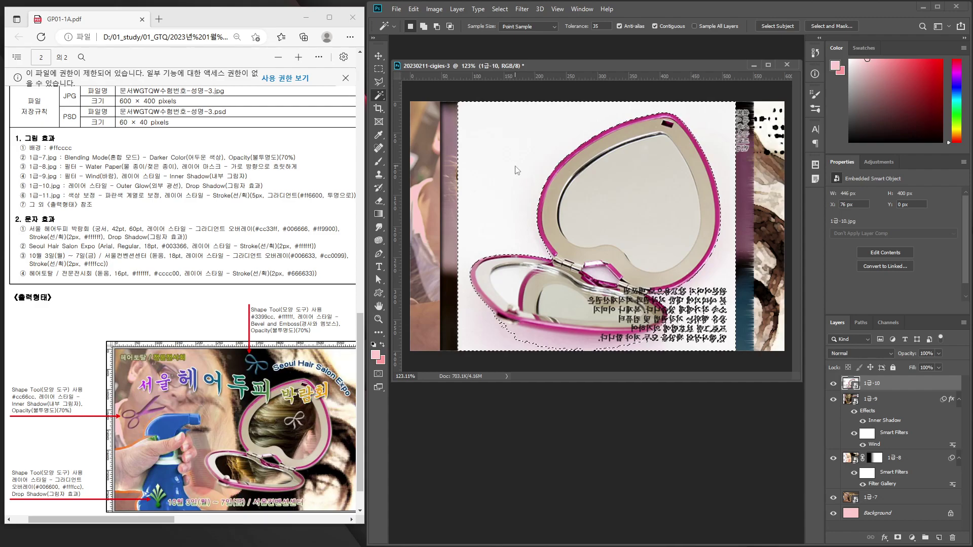
{"action": "left_click", "coordinate": [546, 348], "text": "shift"}
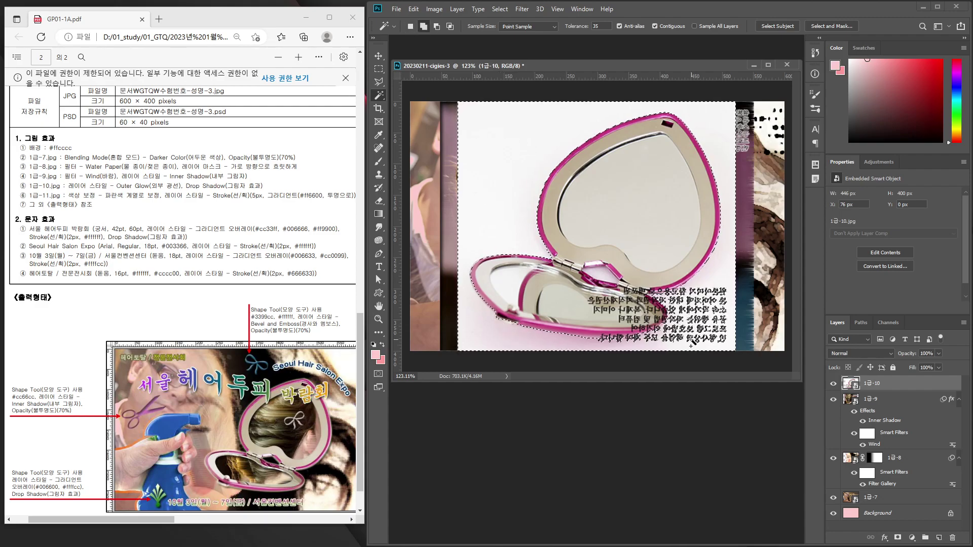
{"action": "left_click", "coordinate": [605, 275], "text": "shift"}
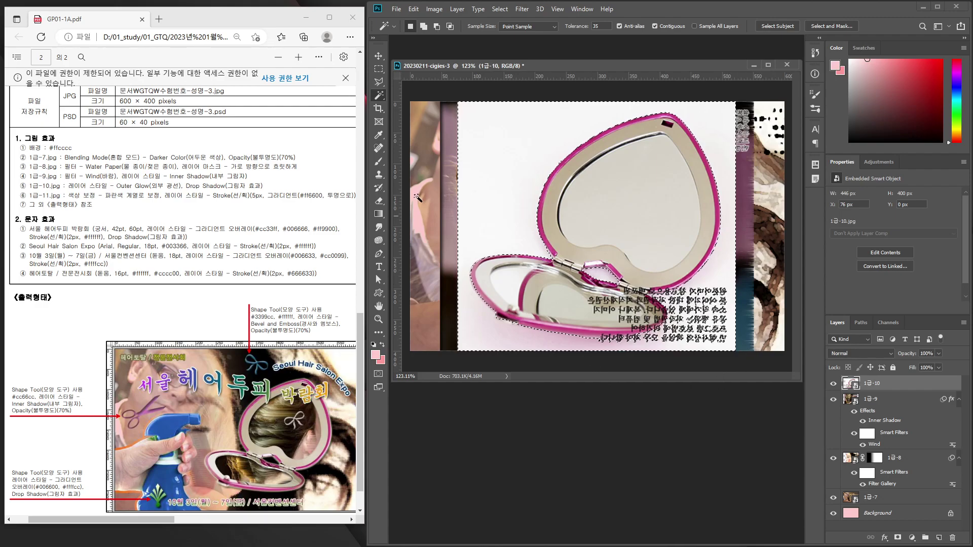
Invert the selection and add a layer mask to the 1급-10 layer
{"action": "left_click", "coordinate": [506, 9]}
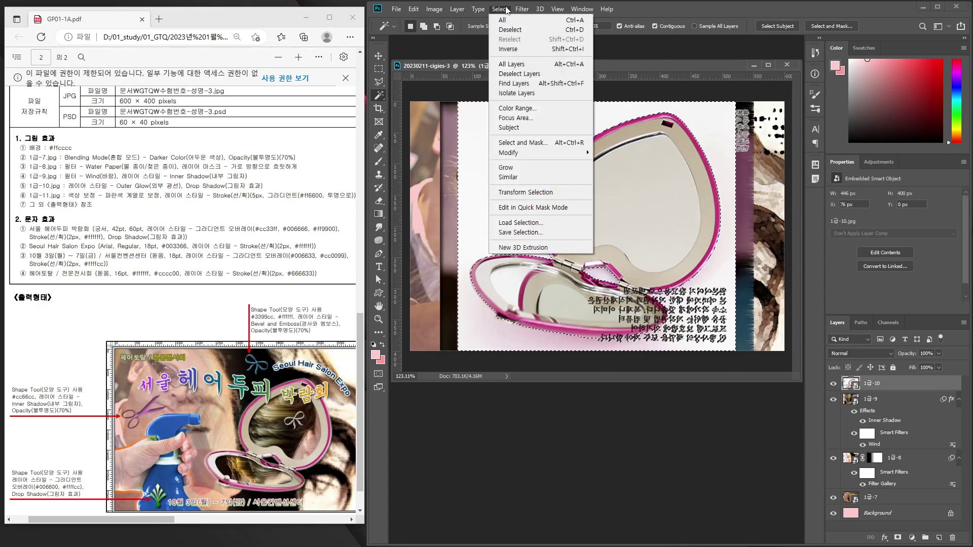
{"action": "left_click", "coordinate": [522, 49]}
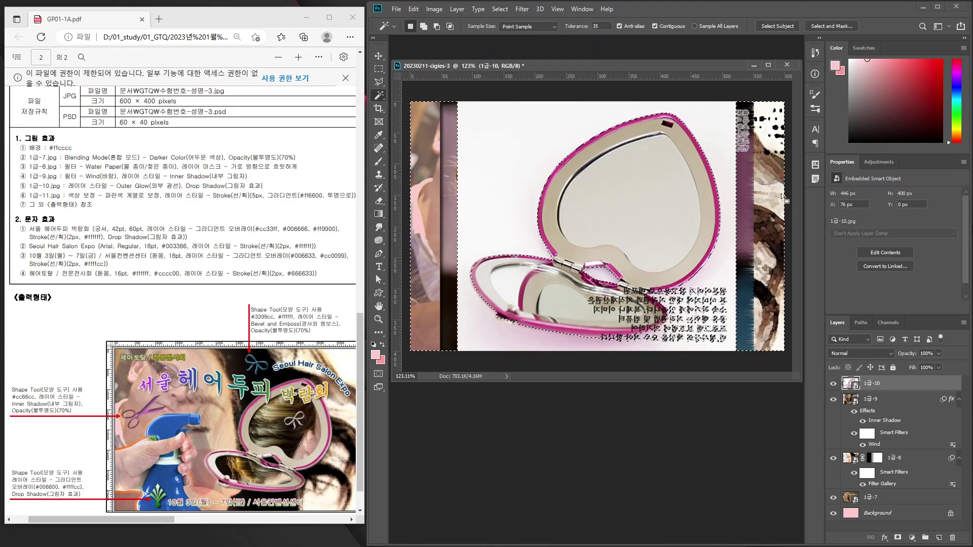
{"action": "left_click", "coordinate": [898, 538]}
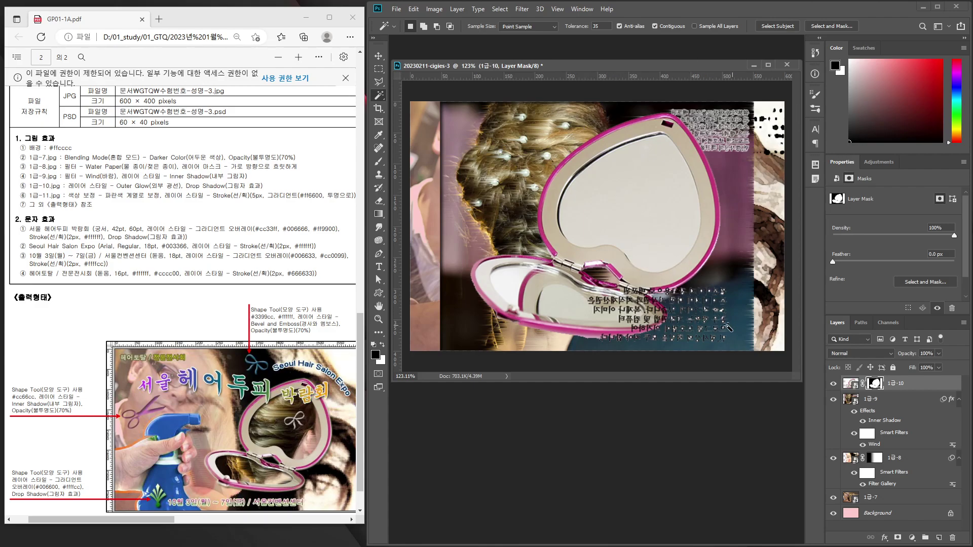
Scale the 1급-10 heart mirror to about 80% and nudge it slightly right
{"action": "key", "text": "ctrl+t"}
{"action": "mouse_move", "coordinate": [736, 351]}
{"action": "left_mouse_down"}
{"action": "mouse_move", "coordinate": [662, 290]}
{"action": "mouse_move", "coordinate": [681, 302]}
{"action": "left_mouse_up"}
{"action": "mouse_move", "coordinate": [598, 231]}
{"action": "left_mouse_down"}
{"action": "mouse_move", "coordinate": [723, 285]}
{"action": "mouse_move", "coordinate": [690, 269]}
{"action": "mouse_move", "coordinate": [580, 259]}
{"action": "mouse_move", "coordinate": [607, 265]}
{"action": "mouse_move", "coordinate": [600, 275]}
{"action": "left_mouse_up"}
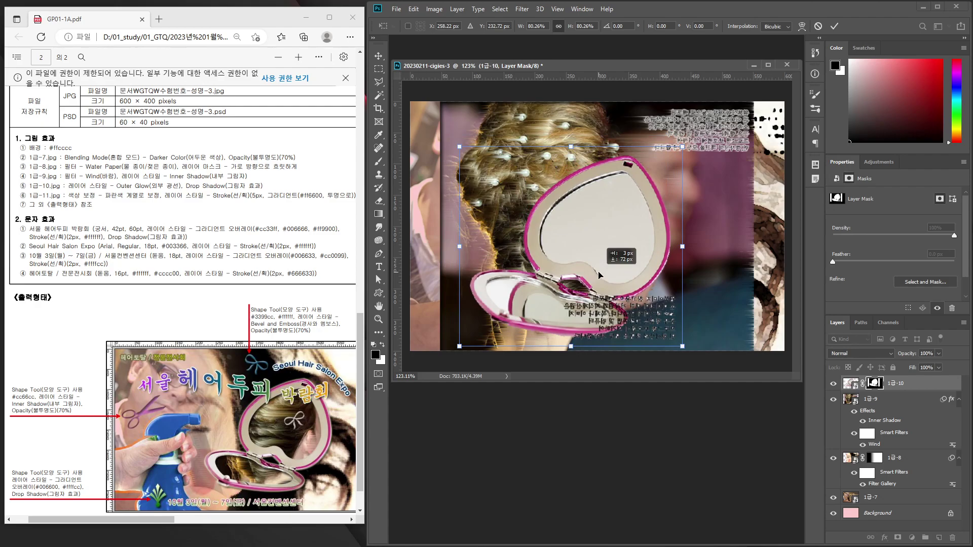
{"action": "left_click_drag", "start_coordinate": [600, 275], "coordinate": [618, 268]}
{"action": "key", "text": "Return"}
{"action": "key", "text": "w"}
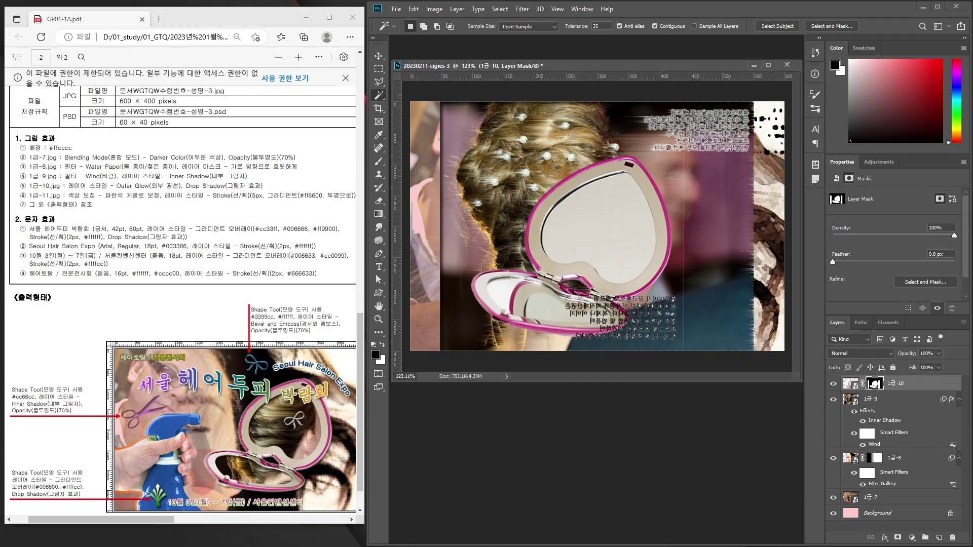
Apply Outer Glow and a 75%, 135°, 5 px Drop Shadow to the 1급-10 mirror
{"action": "left_click", "coordinate": [885, 538]}
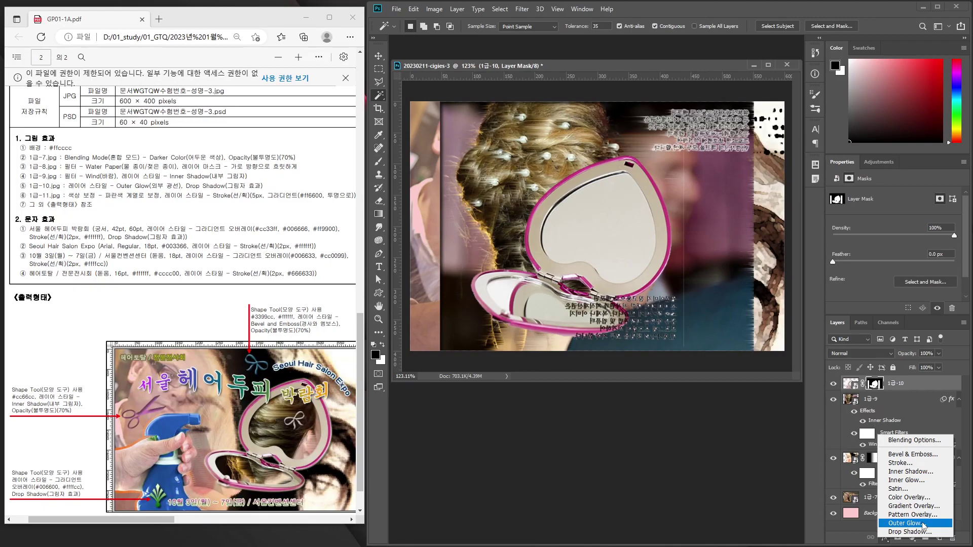
{"action": "left_click", "coordinate": [907, 523]}
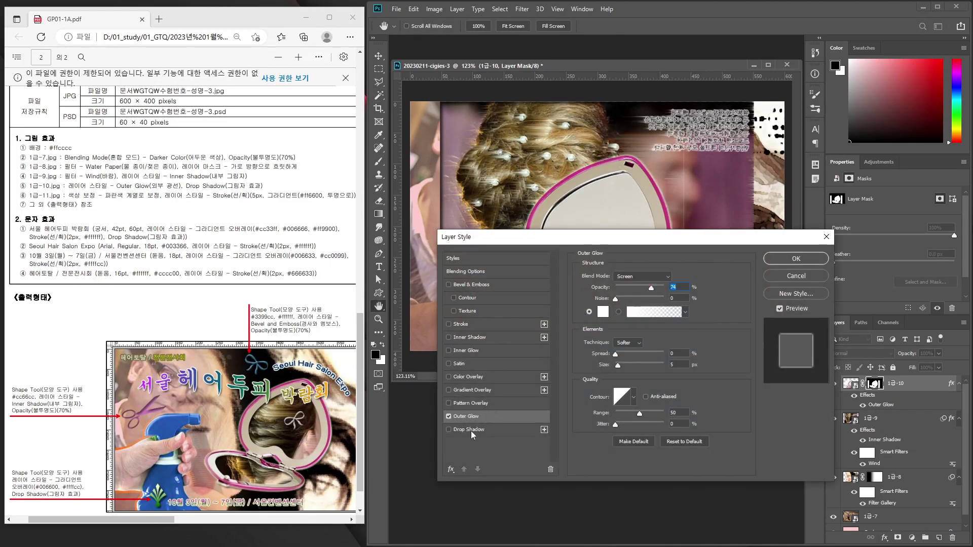
{"action": "left_click", "coordinate": [471, 430]}
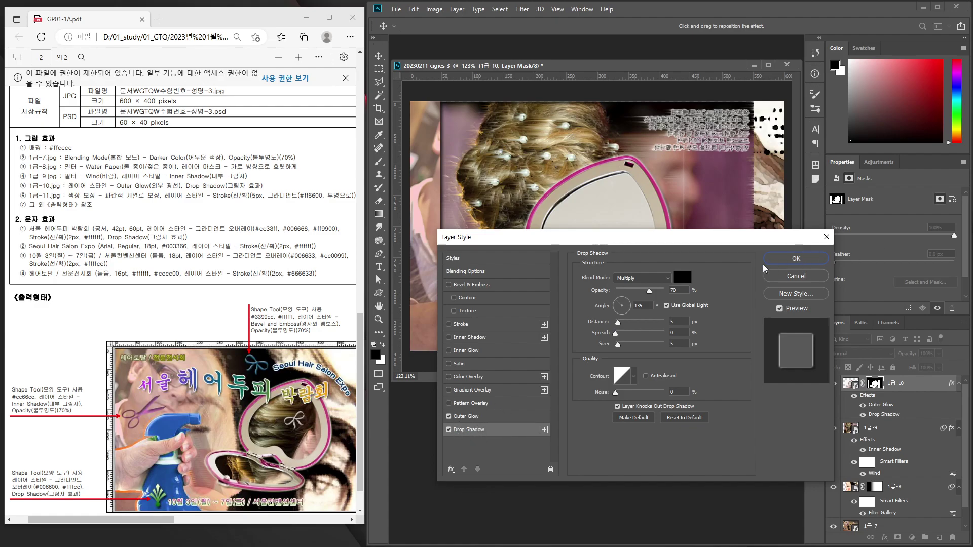
{"action": "left_click", "coordinate": [793, 259]}
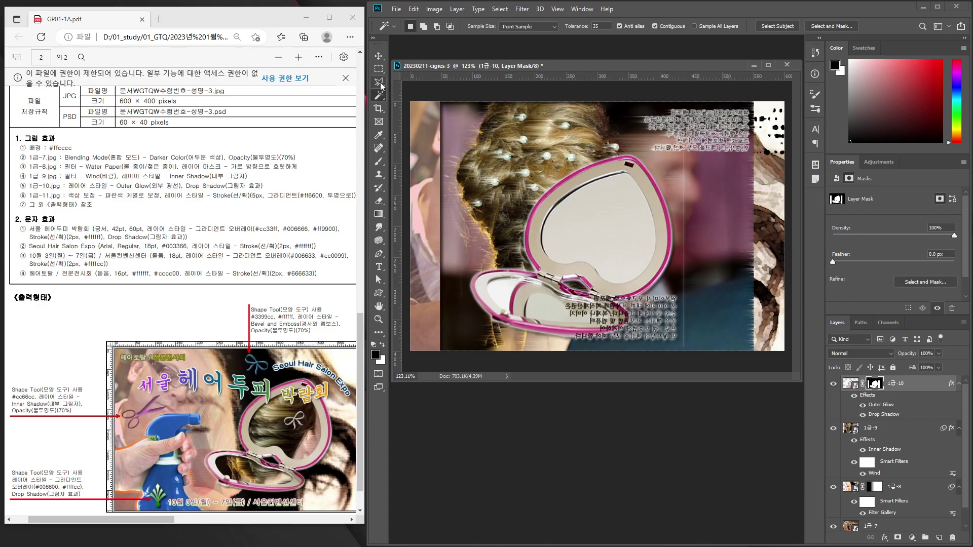
Trace the upper and lower mirror glass areas with the Magnetic Lasso Tool
{"action": "left_click_drag", "start_coordinate": [378, 82], "coordinate": [446, 103]}
{"action": "left_click", "coordinate": [445, 103]}
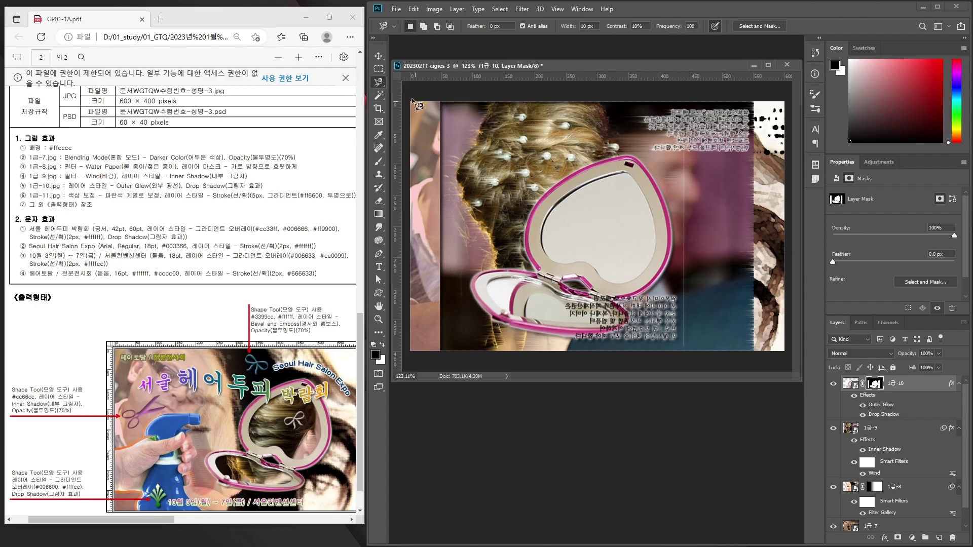
{"action": "left_click", "coordinate": [628, 172]}
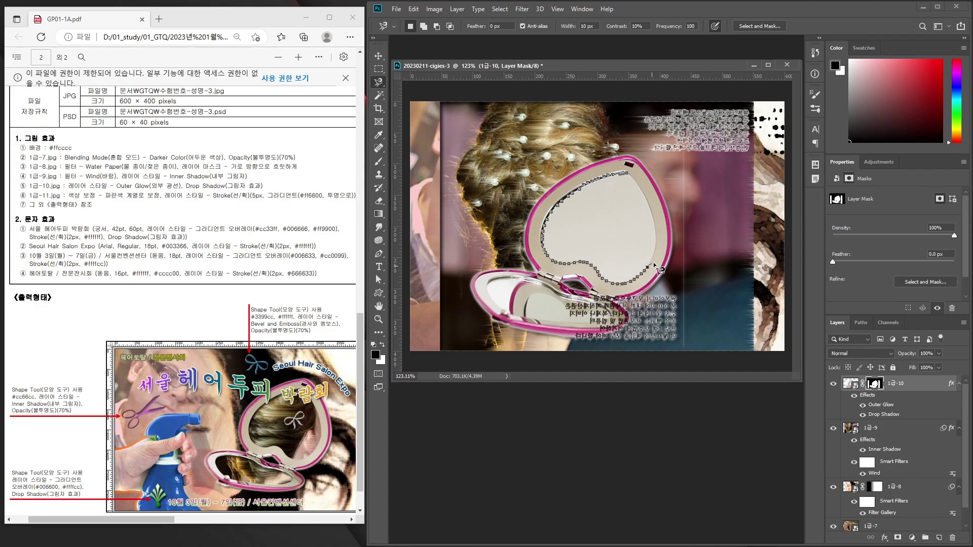
{"action": "left_click", "coordinate": [633, 177]}
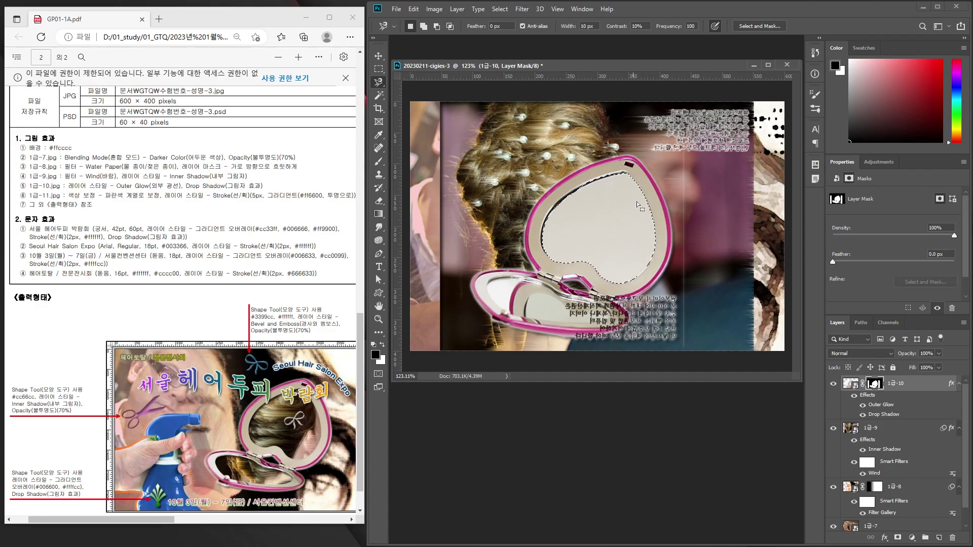
{"action": "left_click", "coordinate": [564, 303]}
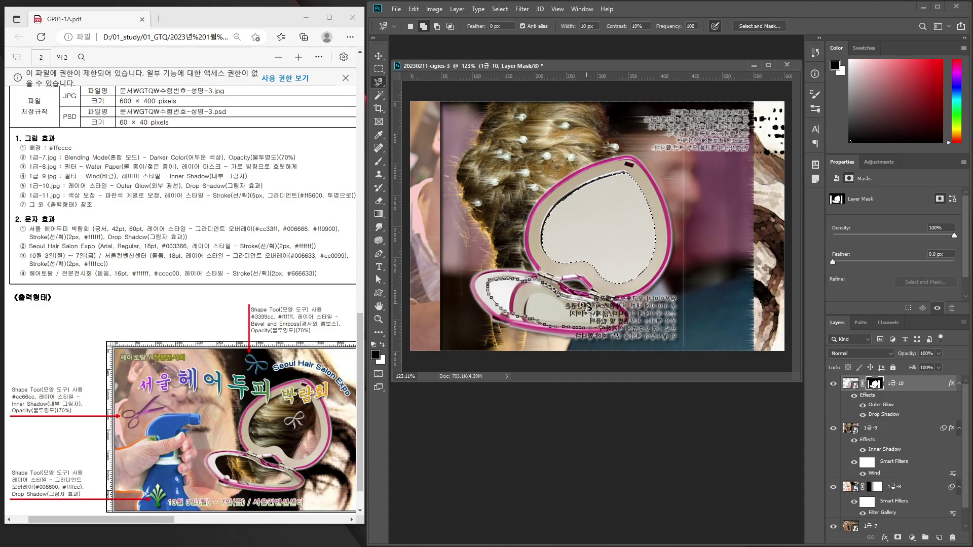
{"action": "double_click", "coordinate": [562, 299]}
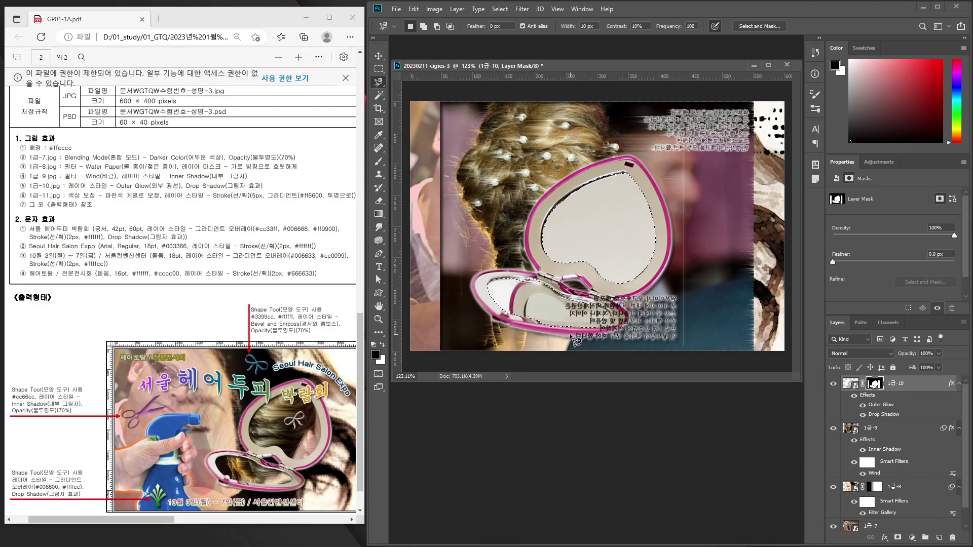
Zoom in and refine the lower glass selection along the rim with Magnetic Lasso
{"action": "key", "text": "z"}
{"action": "mouse_move", "coordinate": [590, 341]}
{"action": "left_mouse_down"}
{"action": "mouse_move", "coordinate": [600, 334]}
{"action": "mouse_move", "coordinate": [591, 336]}
{"action": "left_mouse_up"}
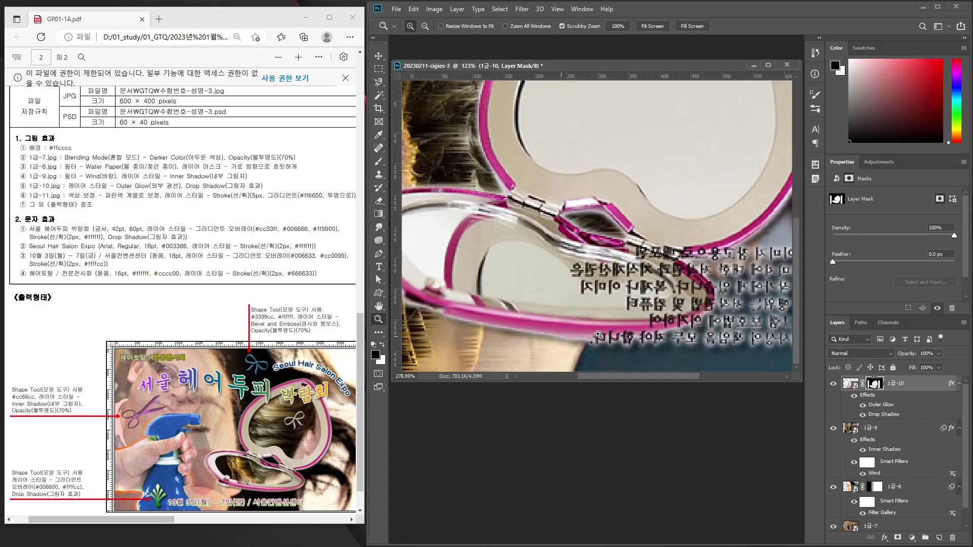
{"action": "left_click", "coordinate": [379, 83]}
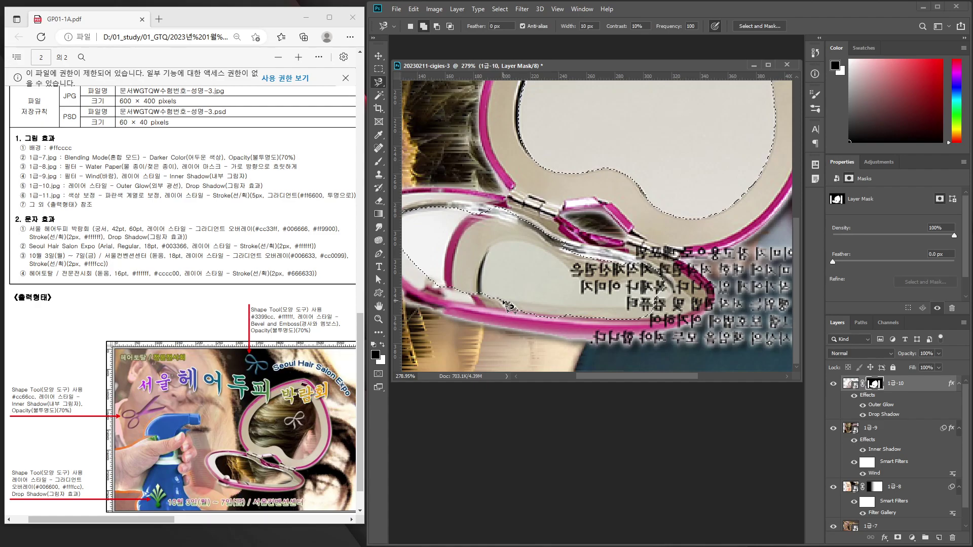
{"action": "key", "text": "alt"}
{"action": "left_click", "coordinate": [501, 304], "text": "alt"}
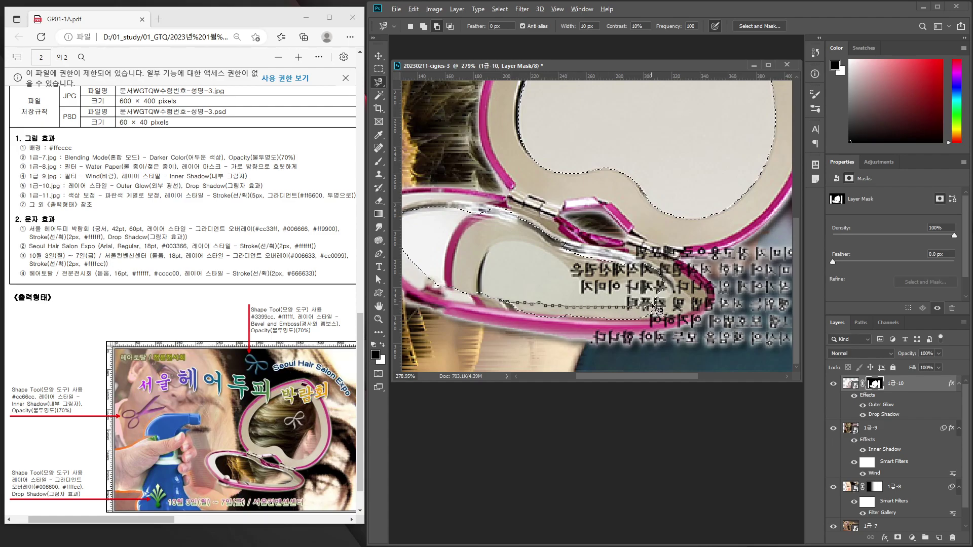
{"action": "left_click", "coordinate": [507, 306], "text": "alt"}
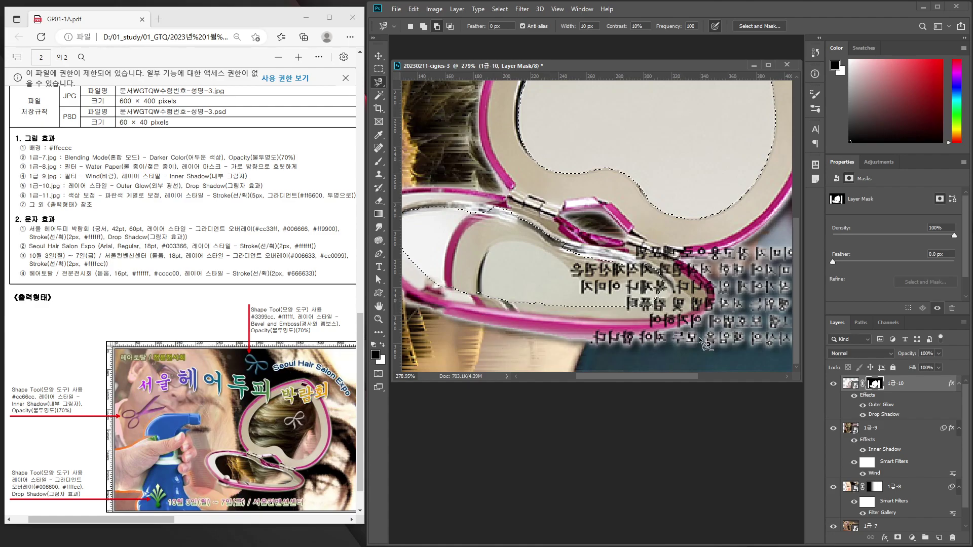
{"action": "left_click", "coordinate": [676, 286]}
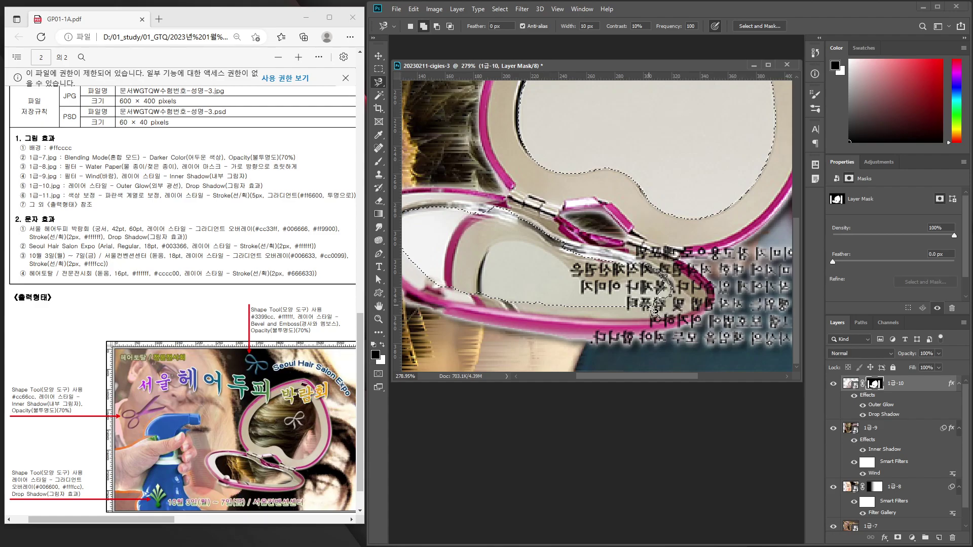
{"action": "left_click", "coordinate": [668, 283]}
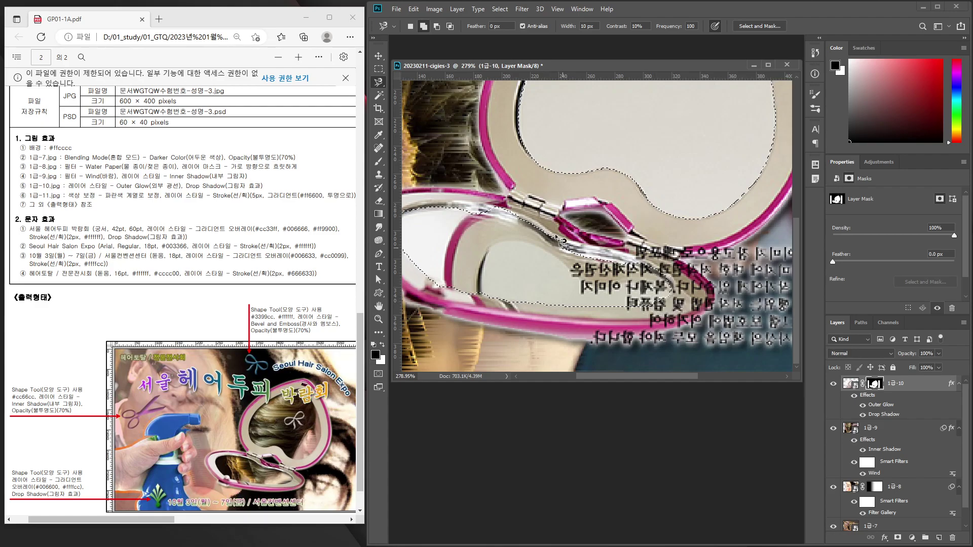
Zoom back out to the whole poster and select the 1급-9 hair layer
{"action": "key", "text": "z"}
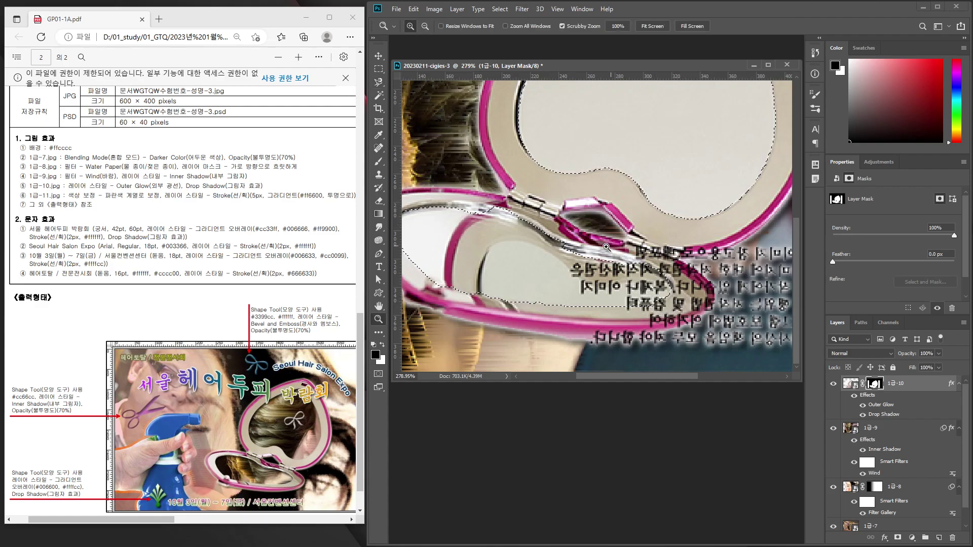
{"action": "mouse_move", "coordinate": [606, 247]}
{"action": "left_mouse_down"}
{"action": "mouse_move", "coordinate": [574, 260]}
{"action": "mouse_move", "coordinate": [657, 345]}
{"action": "left_mouse_up"}
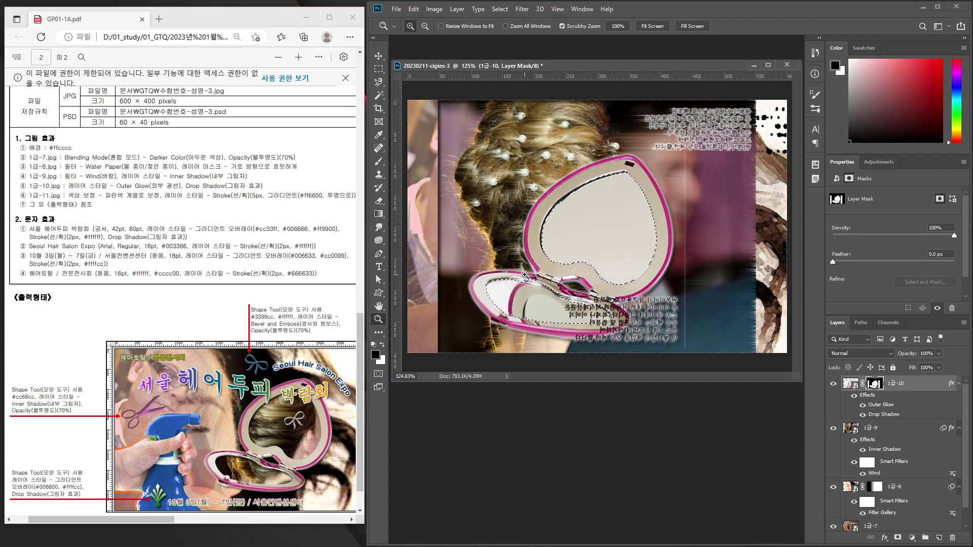
{"action": "left_click", "coordinate": [888, 432]}
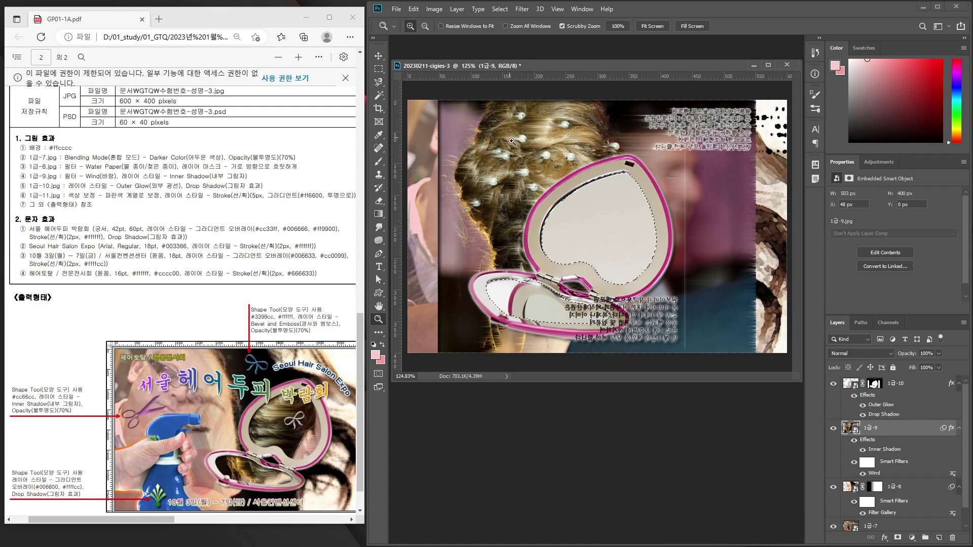
Mask the 1급-9 hair photo to the glass selection and move it above 1급-10
{"action": "left_click", "coordinate": [898, 538]}
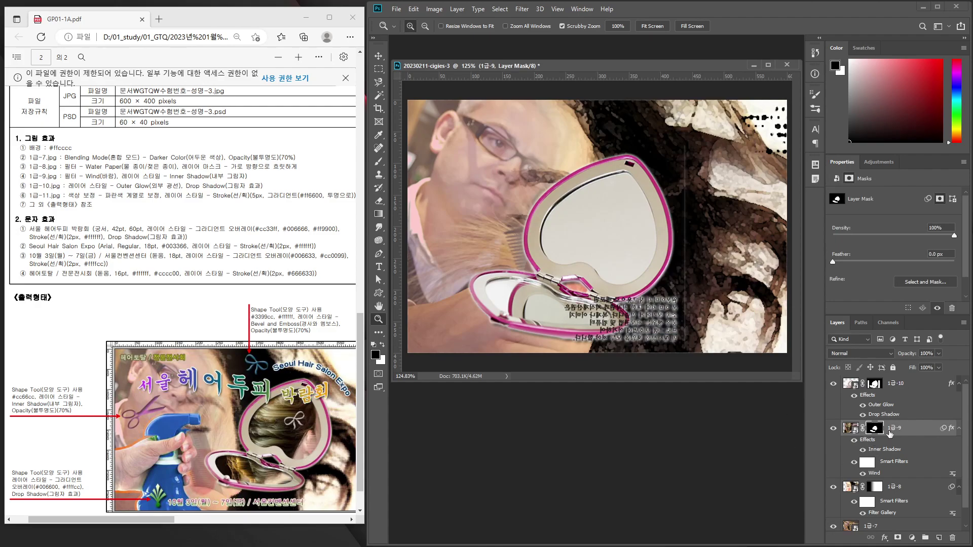
{"action": "left_click_drag", "start_coordinate": [895, 435], "coordinate": [905, 385]}
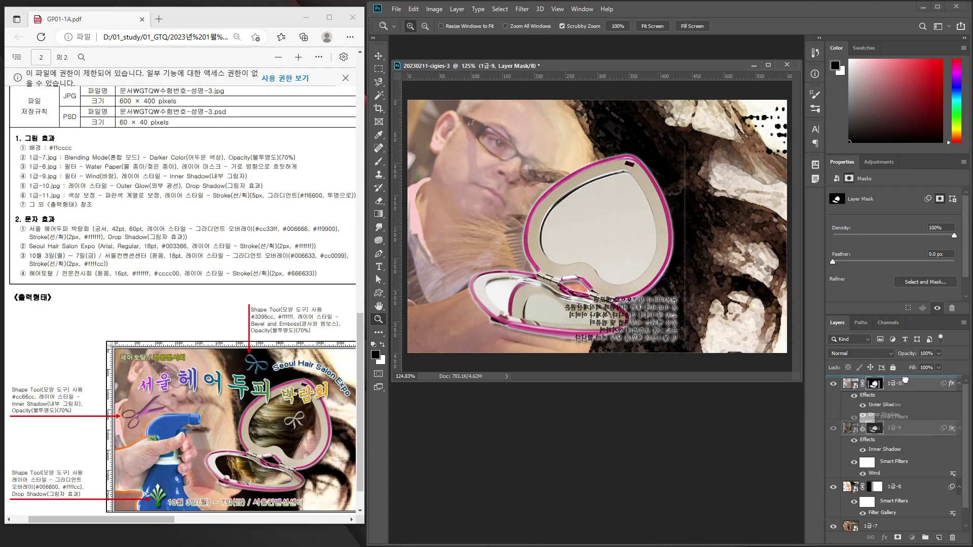
{"action": "left_click_drag", "start_coordinate": [905, 380], "coordinate": [907, 383]}
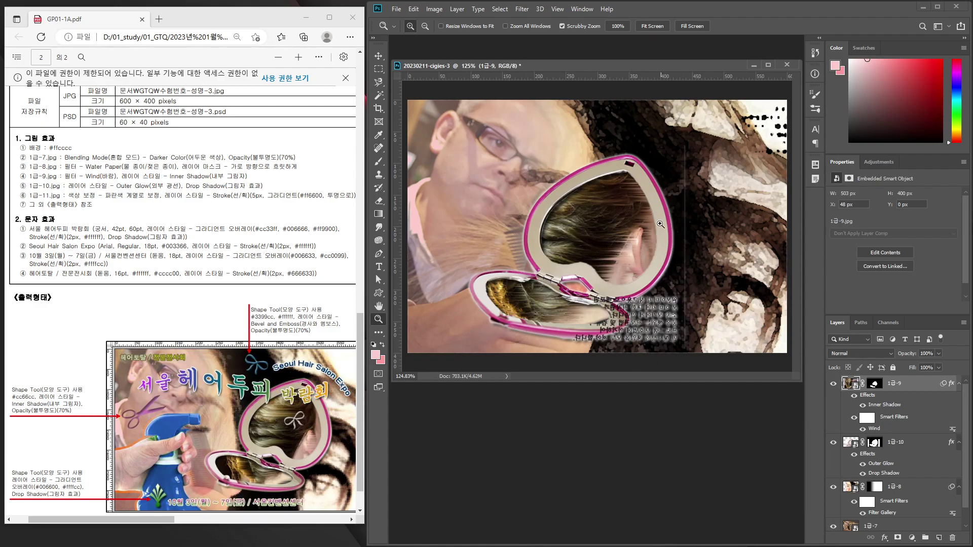
Select the 1급-10 layer and target the 1급-9 and 1급-10 layer masks
{"action": "left_click", "coordinate": [379, 56]}
{"action": "left_click", "coordinate": [912, 443]}
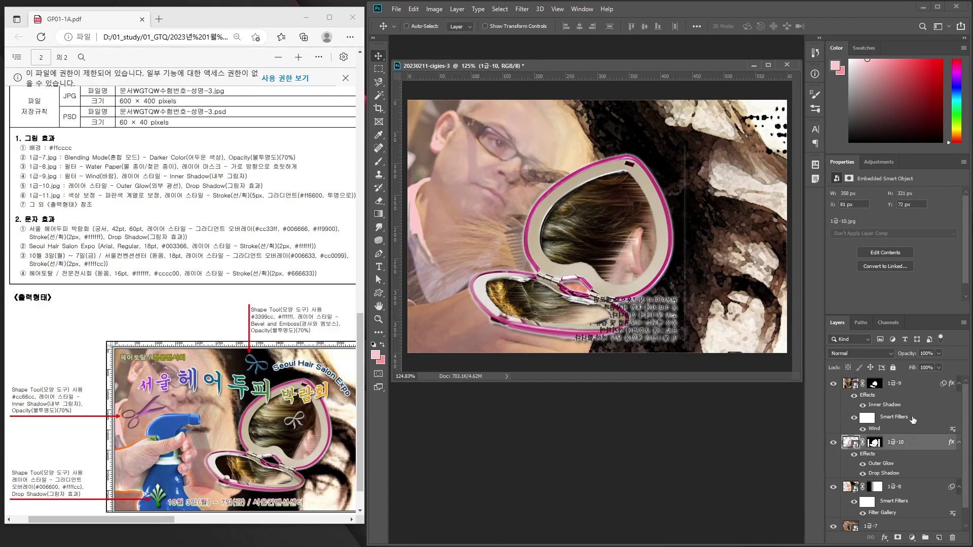
{"action": "left_click", "coordinate": [912, 410]}
{"action": "left_click", "coordinate": [916, 444]}
{"action": "left_click", "coordinate": [848, 389]}
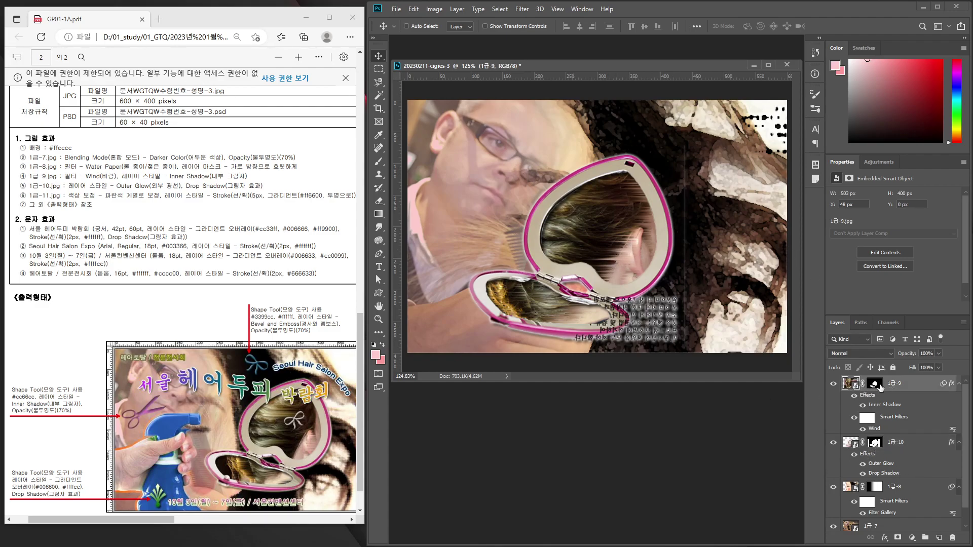
{"action": "left_click", "coordinate": [876, 388]}
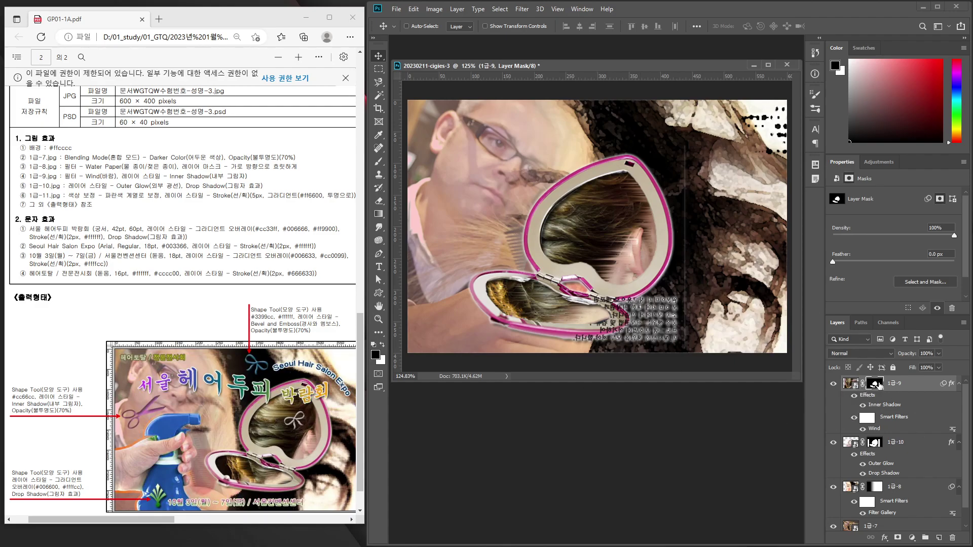
{"action": "left_click", "coordinate": [877, 443]}
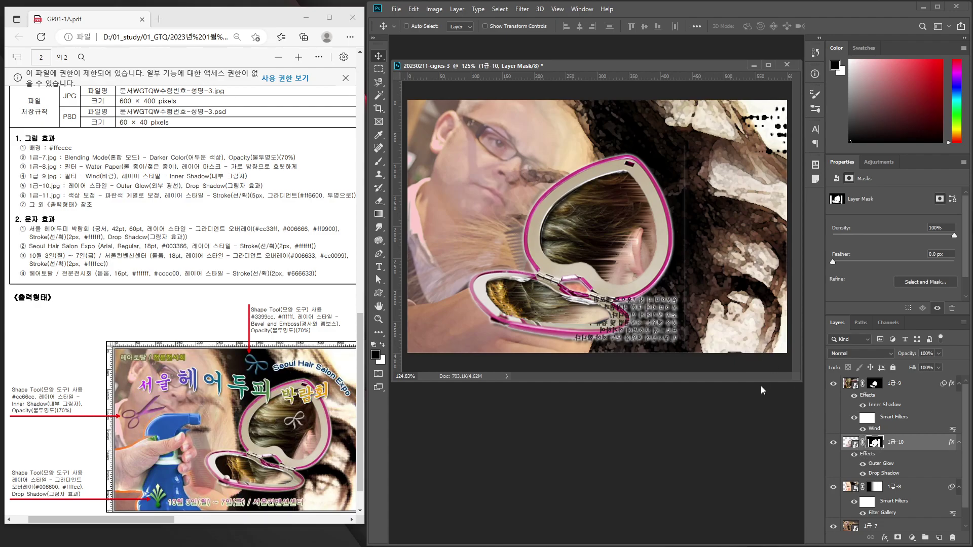
Paint out the light patch on the 1급-10 mask with a hard round brush, size 60
{"action": "left_click", "coordinate": [379, 162]}
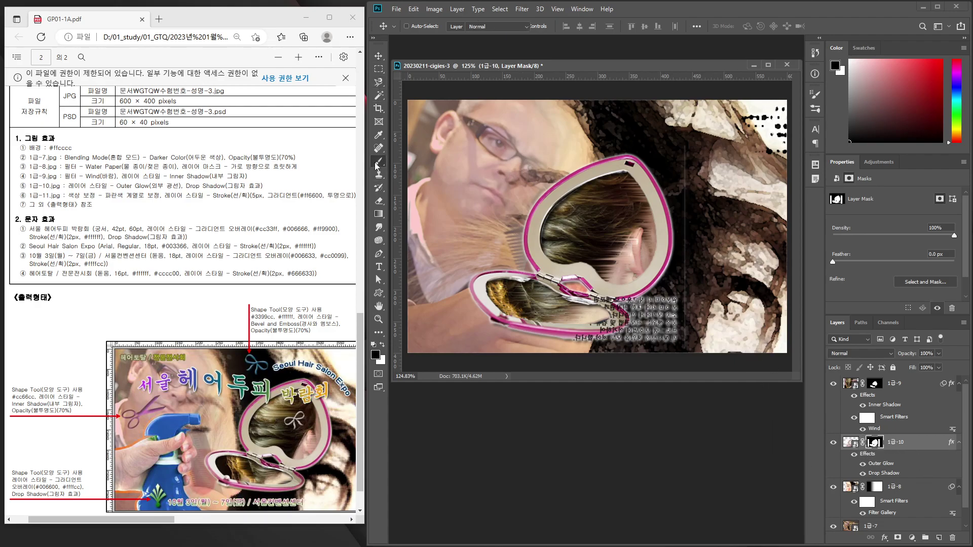
{"action": "right_click", "coordinate": [688, 146]}
{"action": "left_click", "coordinate": [754, 284]}
{"action": "key", "text": "Return"}
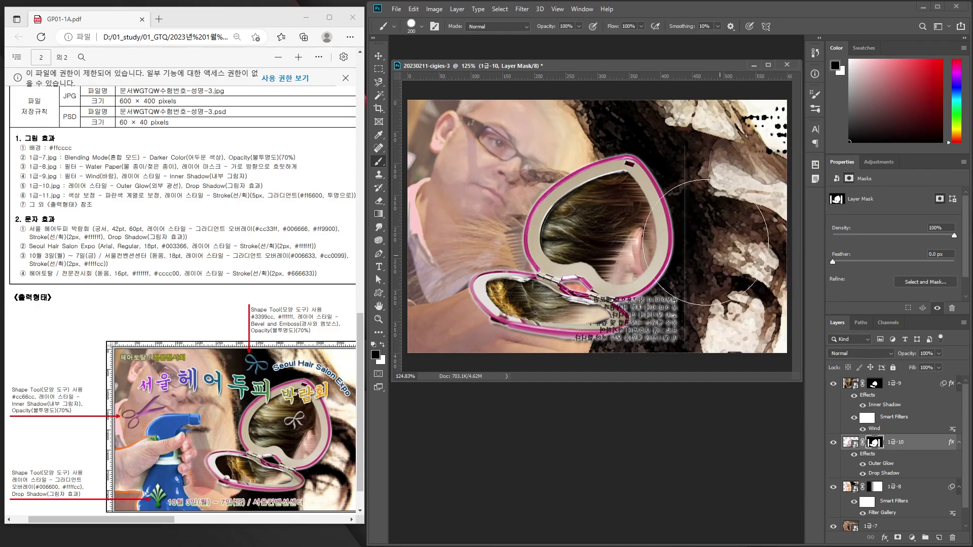
{"action": "key", "text": "bracketleft"}
{"action": "key", "text": "bracketleft"}
{"action": "key", "text": "bracketleft"}
{"action": "key", "text": "bracketleft"}
{"action": "key", "text": "bracketleft"}
{"action": "mouse_move", "coordinate": [724, 167]}
{"action": "left_mouse_down"}
{"action": "mouse_move", "coordinate": [699, 152]}
{"action": "mouse_move", "coordinate": [688, 330]}
{"action": "mouse_move", "coordinate": [614, 356]}
{"action": "left_mouse_up"}
{"action": "key", "text": "bracketleft"}
{"action": "key", "text": "bracketleft"}
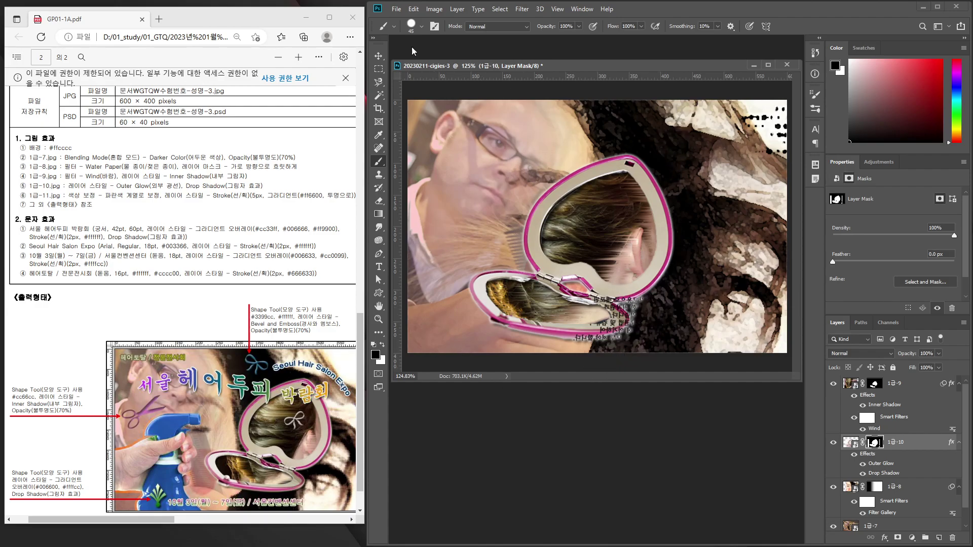
Select the 1급-10 image layer together with the 1급-9 layer
{"action": "left_click", "coordinate": [379, 56]}
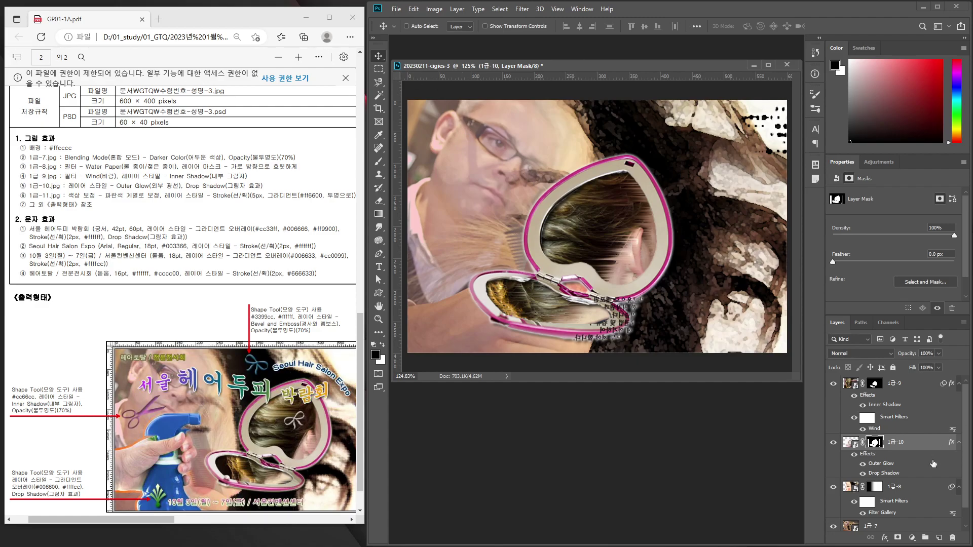
{"action": "left_click", "coordinate": [849, 442]}
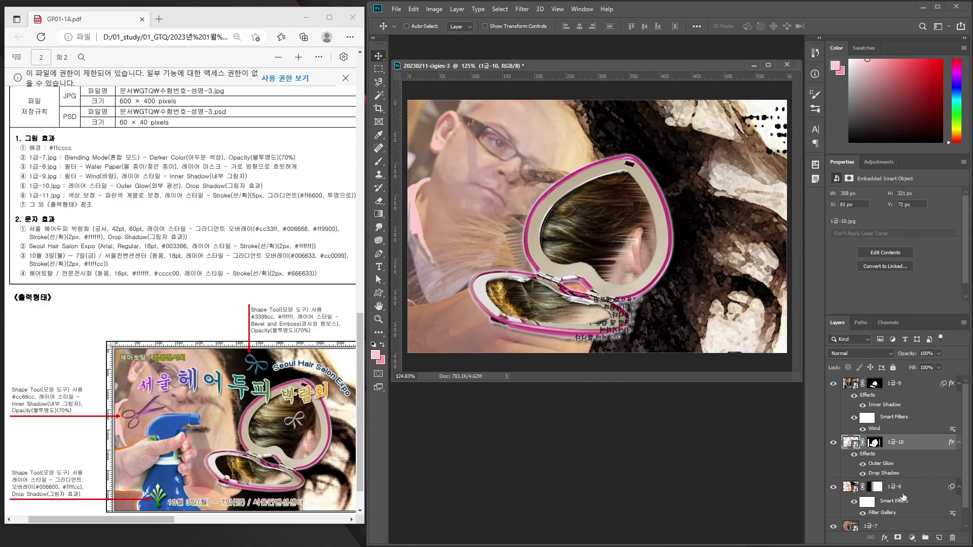
{"action": "left_click", "coordinate": [897, 384], "text": "ctrl"}
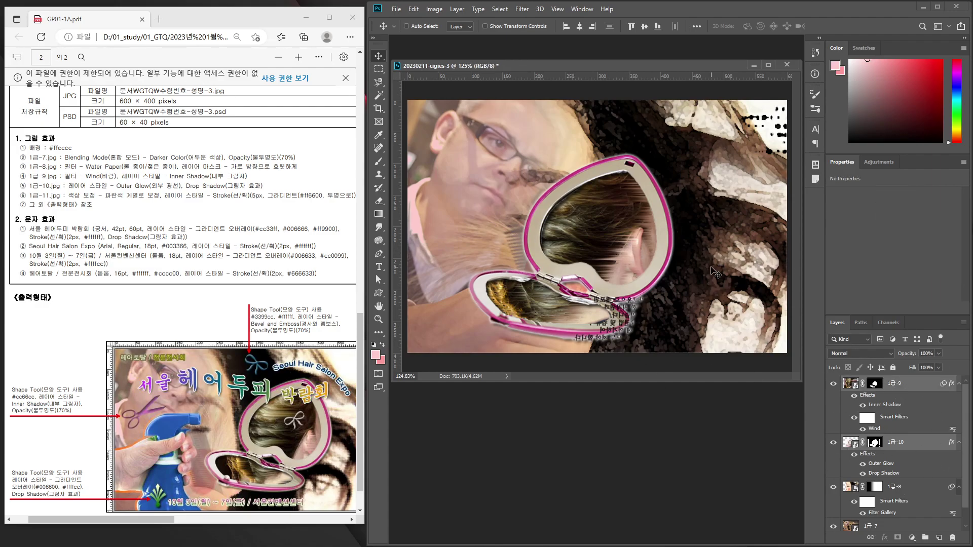
Scale both mirror layers to about 97% and shift them toward the right
{"action": "key", "text": "ctrl+t"}
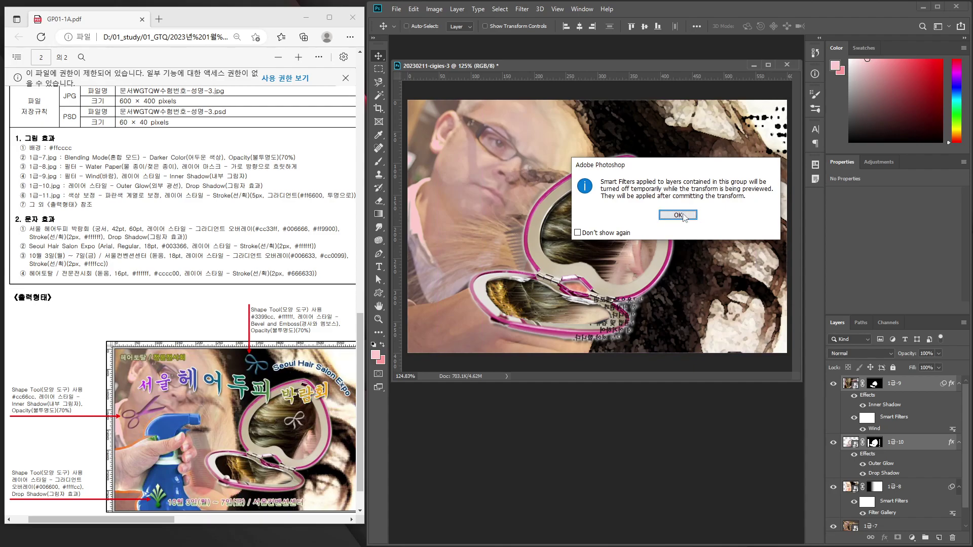
{"action": "left_click", "coordinate": [681, 216]}
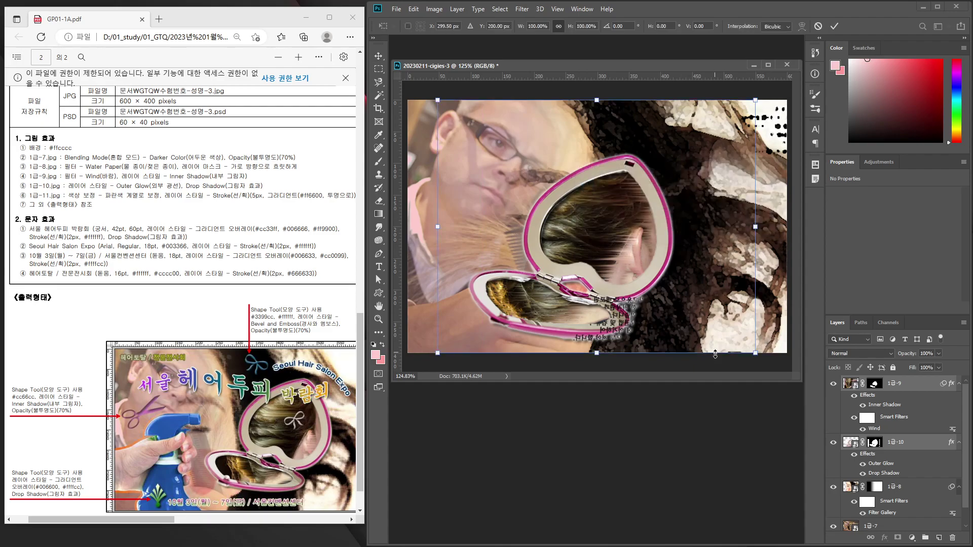
{"action": "left_click_drag", "start_coordinate": [756, 354], "coordinate": [694, 304]}
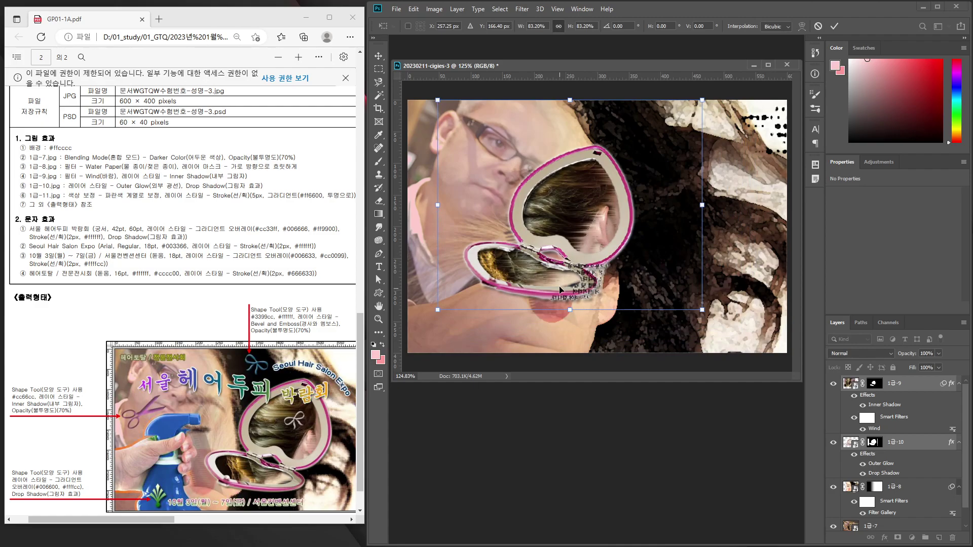
{"action": "left_click_drag", "start_coordinate": [567, 251], "coordinate": [683, 252]}
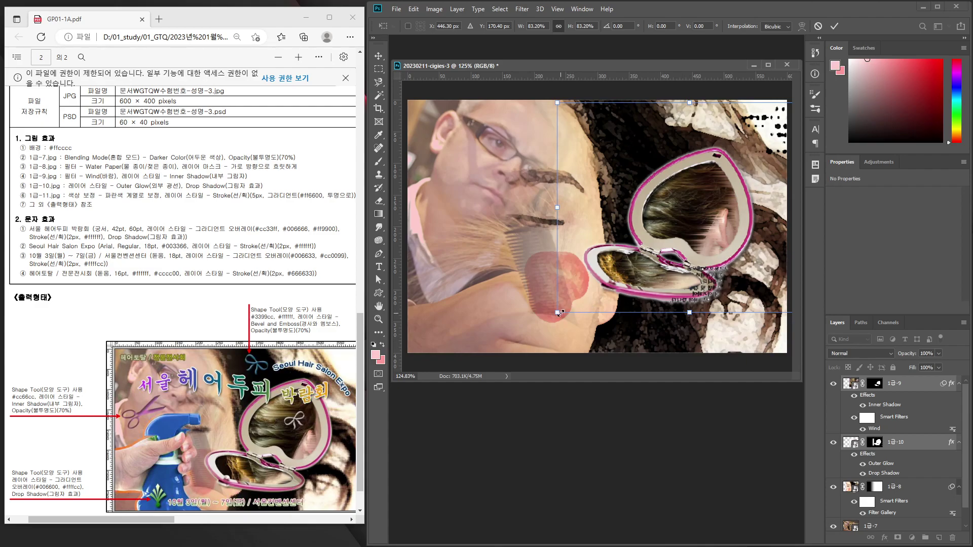
{"action": "left_click_drag", "start_coordinate": [558, 313], "coordinate": [514, 348]}
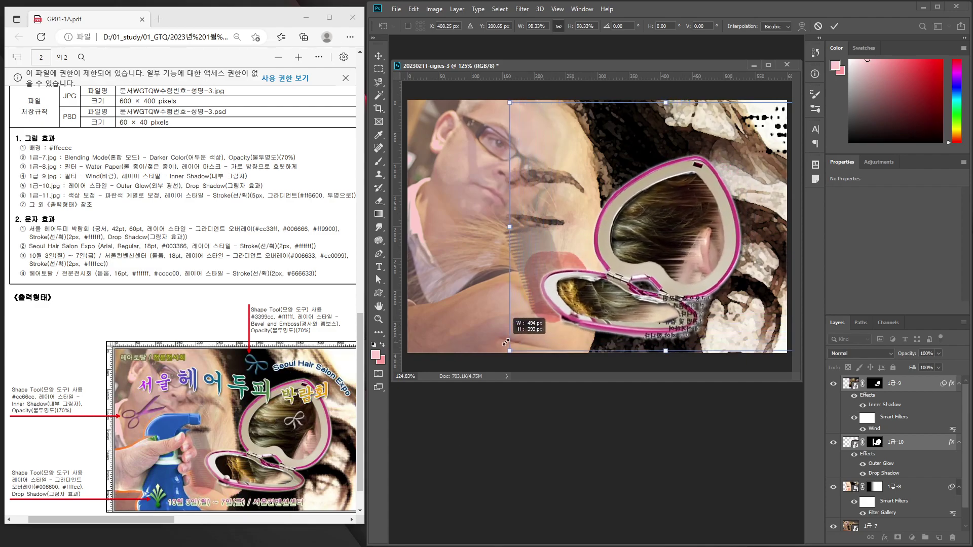
{"action": "left_click_drag", "start_coordinate": [691, 260], "coordinate": [704, 246]}
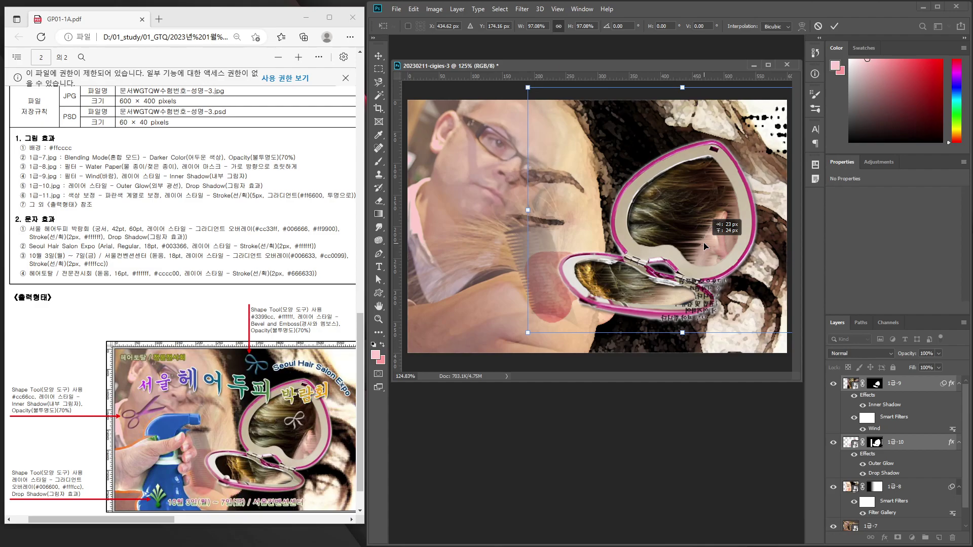
{"action": "left_click_drag", "start_coordinate": [703, 242], "coordinate": [702, 242]}
{"action": "key", "text": "Return"}
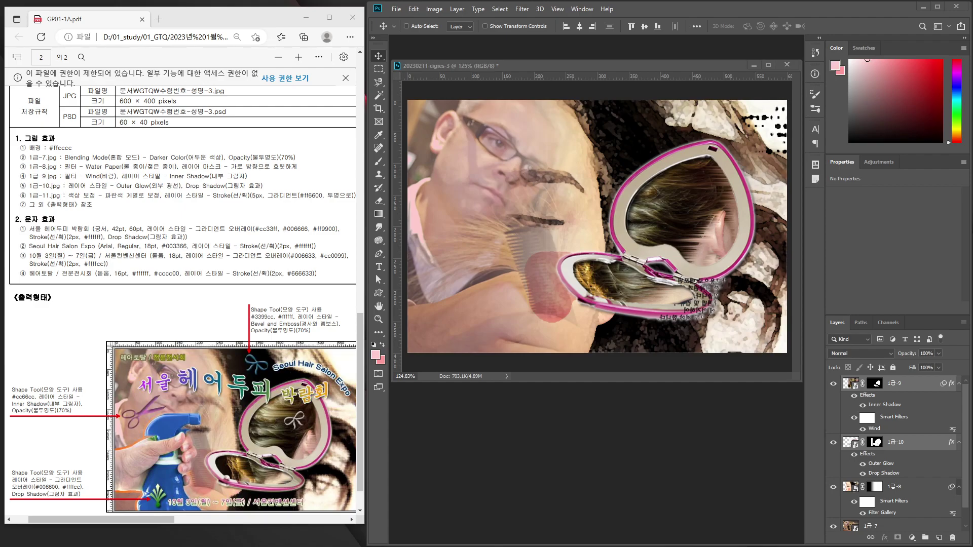
Place 1급-11.jpg and flip the spray bottle horizontally so it points right
{"action": "left_click_drag", "start_coordinate": [294, 259], "coordinate": [578, 182]}
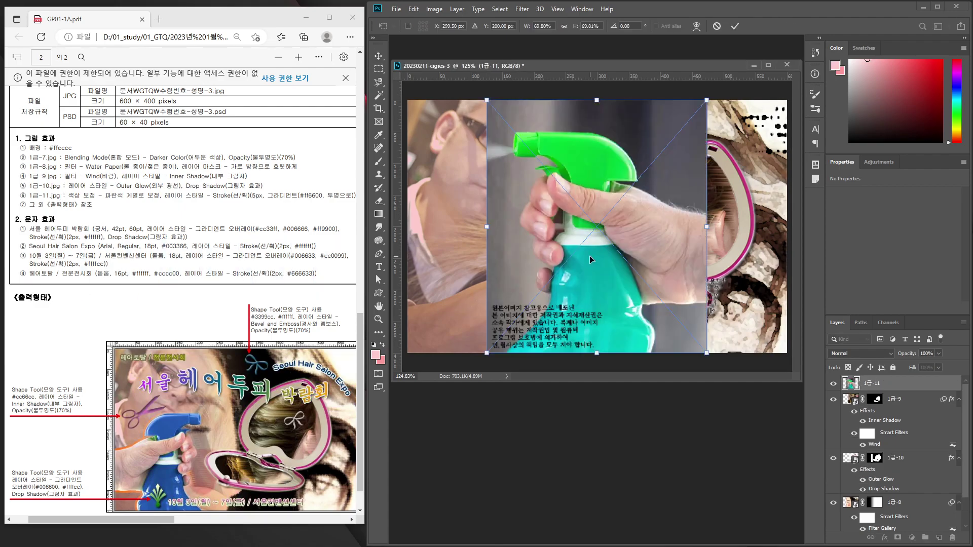
{"action": "right_click", "coordinate": [654, 234]}
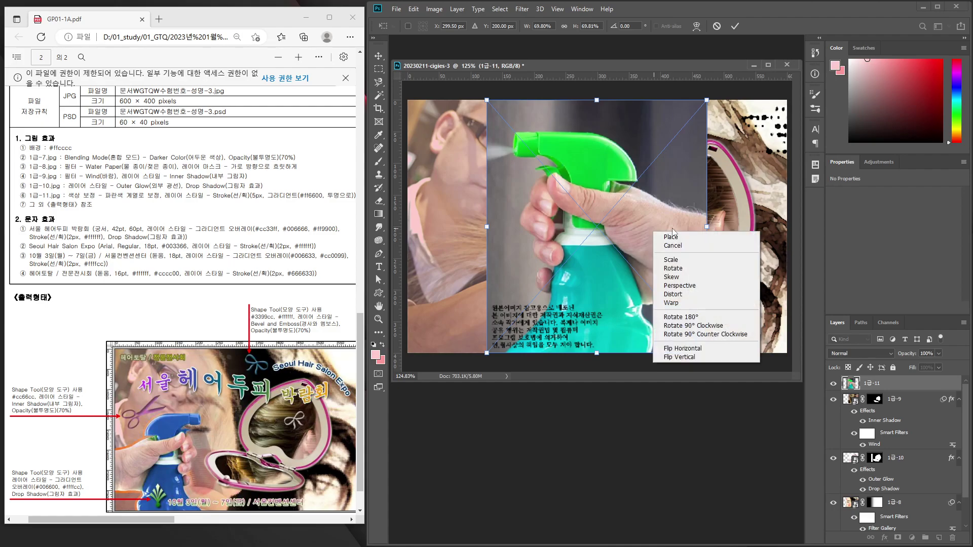
{"action": "left_click", "coordinate": [708, 353]}
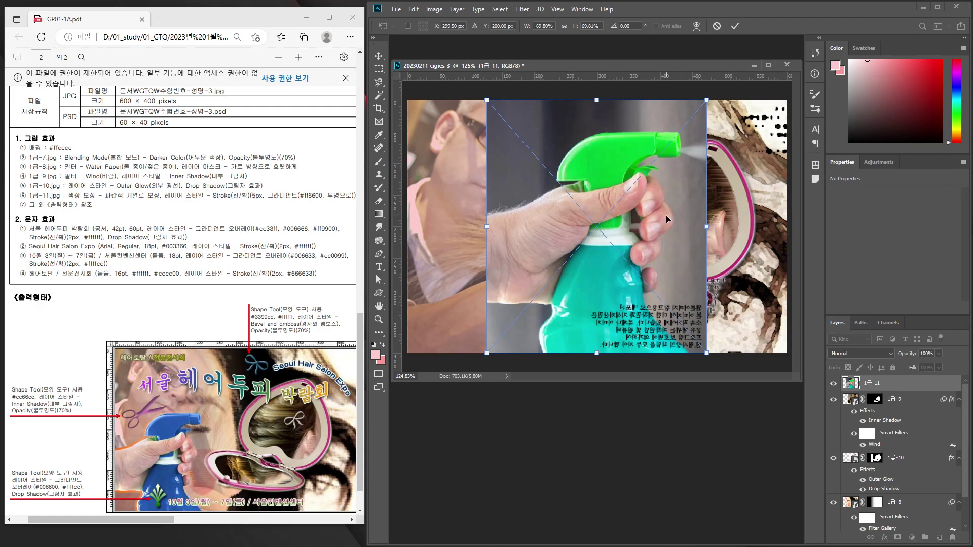
{"action": "key", "text": "Return"}
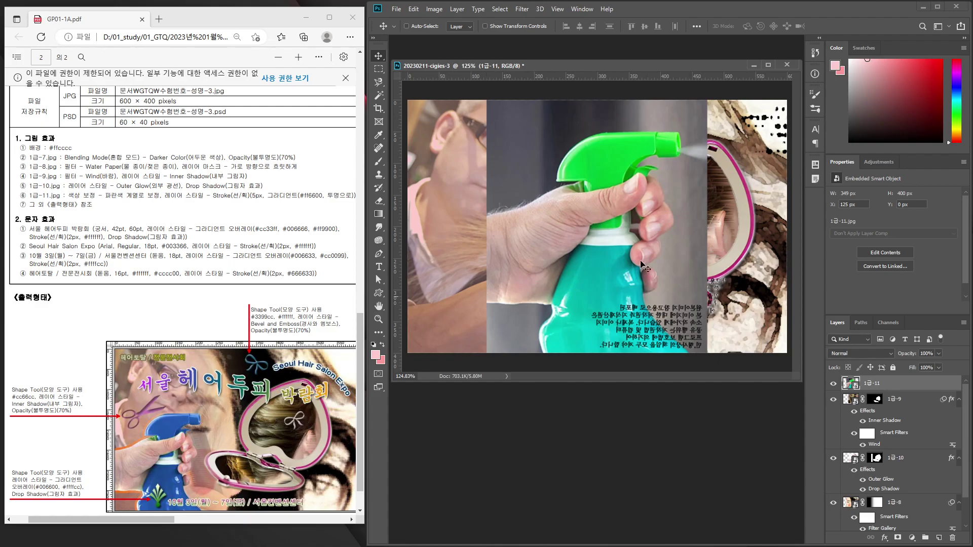
Abandon an initial lasso trace and rasterize the 1급-11 spray-bottle layer
{"action": "left_click", "coordinate": [378, 82]}
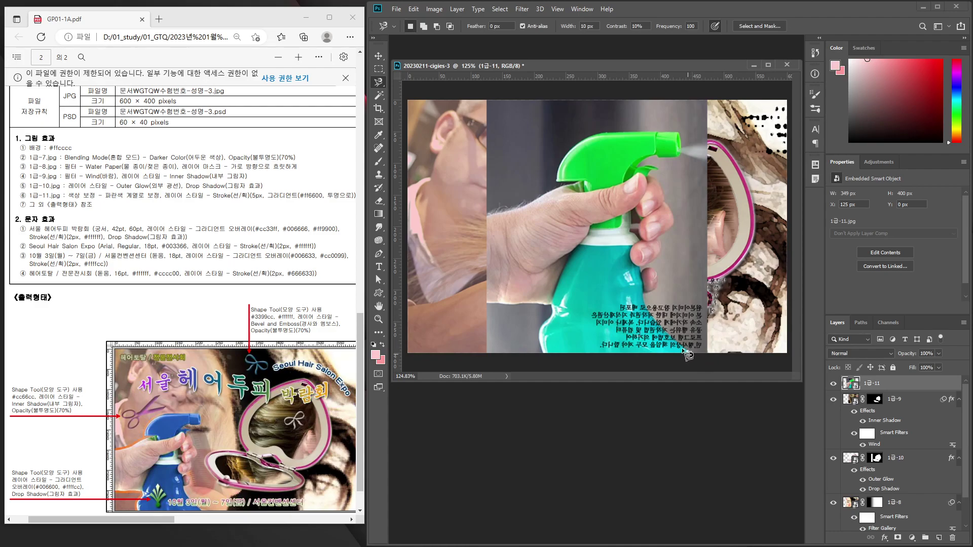
{"action": "left_click", "coordinate": [690, 352]}
{"action": "key", "text": "Escape"}
{"action": "right_click", "coordinate": [879, 387]}
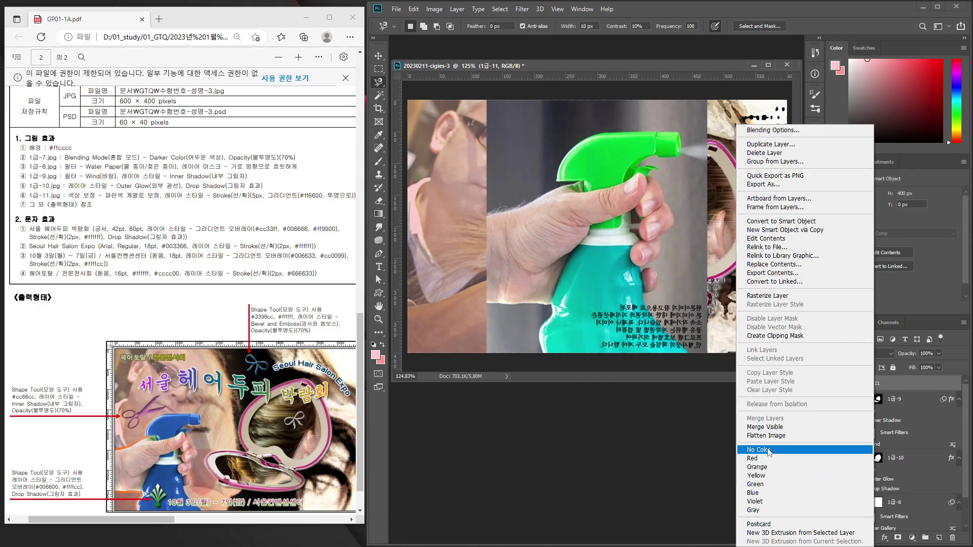
{"action": "left_click", "coordinate": [767, 296]}
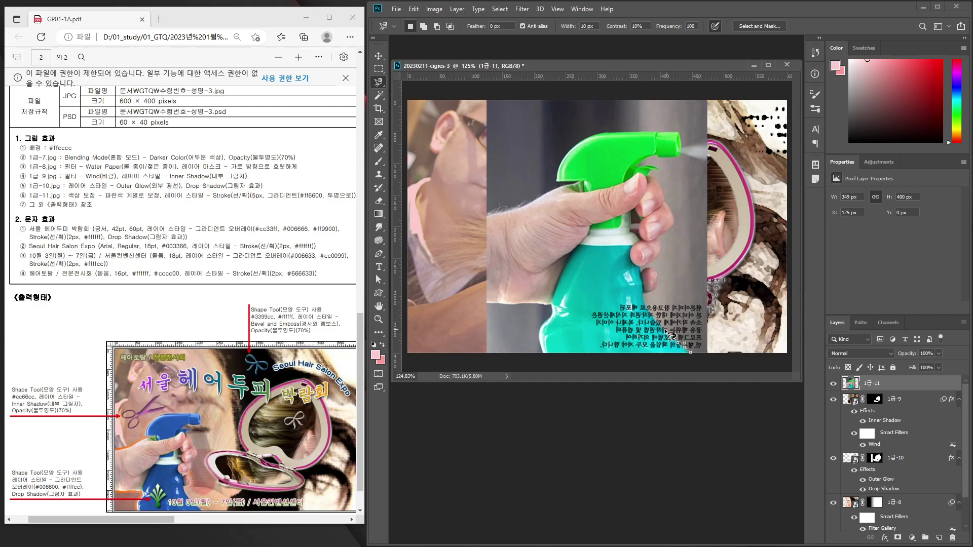
Trace the teal bottle body's outline with the Magnetic Lasso and close it into a selection
{"action": "left_click_drag", "start_coordinate": [668, 332], "coordinate": [632, 254]}
{"action": "left_click_drag", "start_coordinate": [584, 246], "coordinate": [576, 250]}
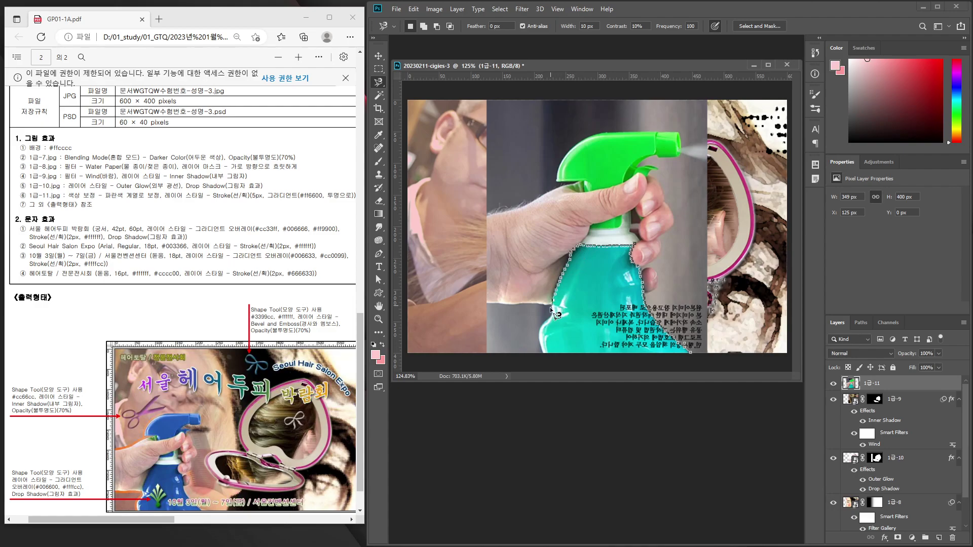
{"action": "mouse_move", "coordinate": [551, 308]}
{"action": "left_mouse_down"}
{"action": "mouse_move", "coordinate": [539, 340]}
{"action": "mouse_move", "coordinate": [547, 361]}
{"action": "mouse_move", "coordinate": [599, 369]}
{"action": "left_mouse_up"}
{"action": "mouse_move", "coordinate": [685, 365]}
{"action": "left_mouse_down"}
{"action": "mouse_move", "coordinate": [702, 365]}
{"action": "mouse_move", "coordinate": [638, 358]}
{"action": "mouse_move", "coordinate": [690, 356]}
{"action": "left_mouse_up"}
{"action": "left_click", "coordinate": [691, 355]}
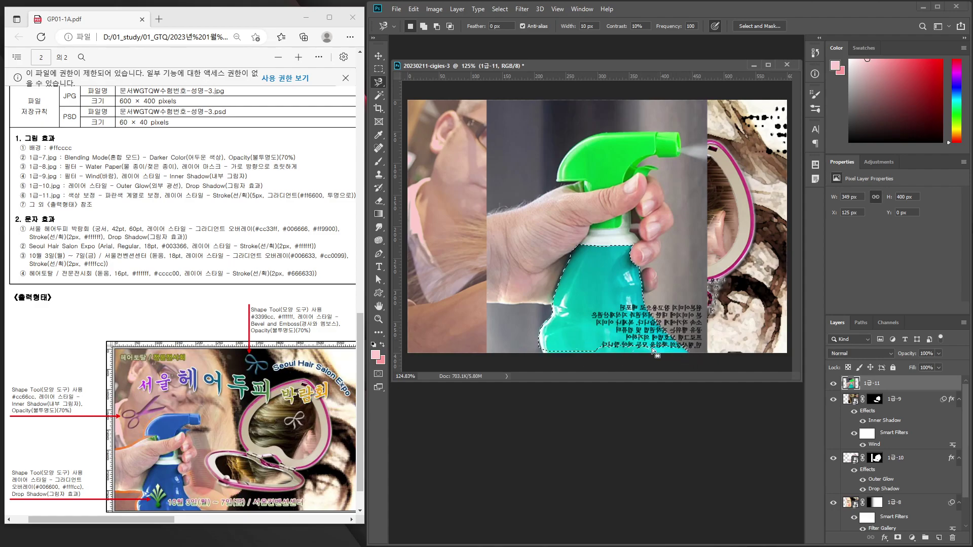
{"action": "key", "text": "m"}
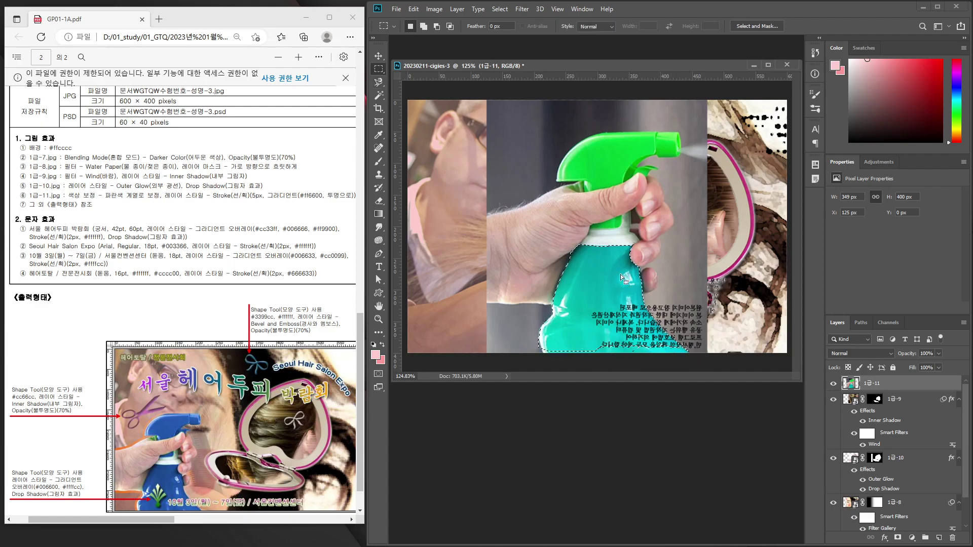
Add the bottle's base to the selection with a Shift-held Polygonal Lasso outline
{"action": "left_click", "coordinate": [378, 83]}
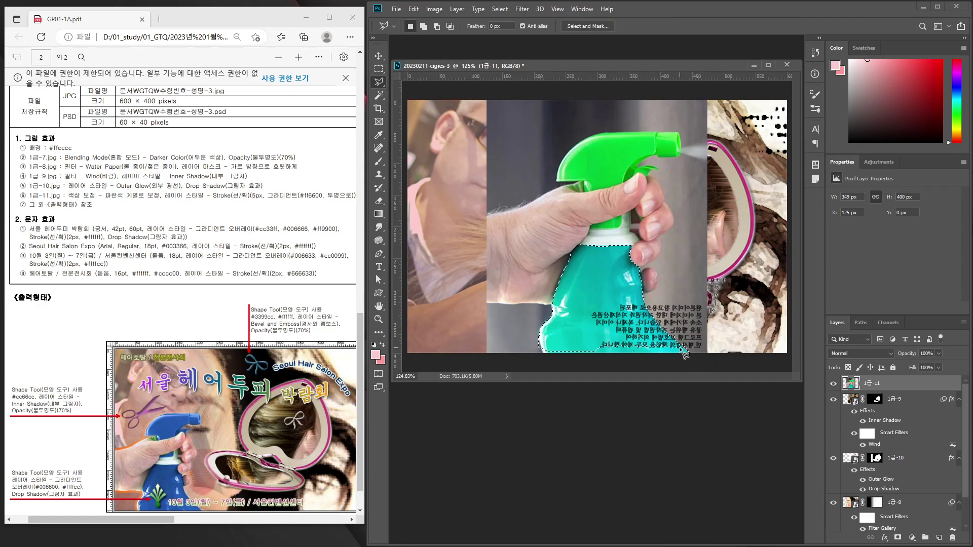
{"action": "key", "text": "shift"}
{"action": "left_click", "coordinate": [695, 359]}
{"action": "left_click", "coordinate": [546, 349]}
Add the bottle neck with the Magnetic Lasso and begin tracing the green trigger head
{"action": "right_click", "coordinate": [382, 81]}
{"action": "left_click", "coordinate": [426, 104]}
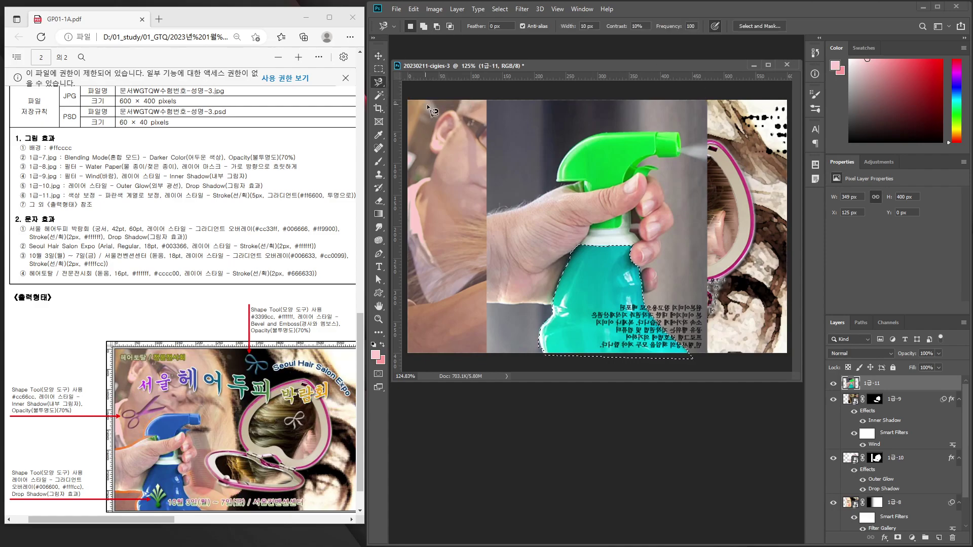
{"action": "left_click", "coordinate": [589, 230], "text": "shift"}
{"action": "left_click", "coordinate": [590, 231]}
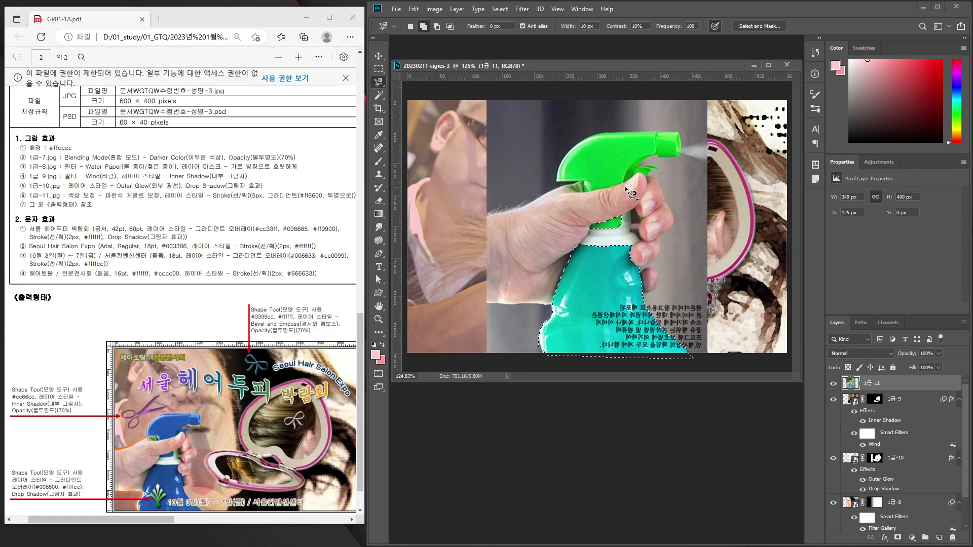
{"action": "left_click", "coordinate": [584, 193]}
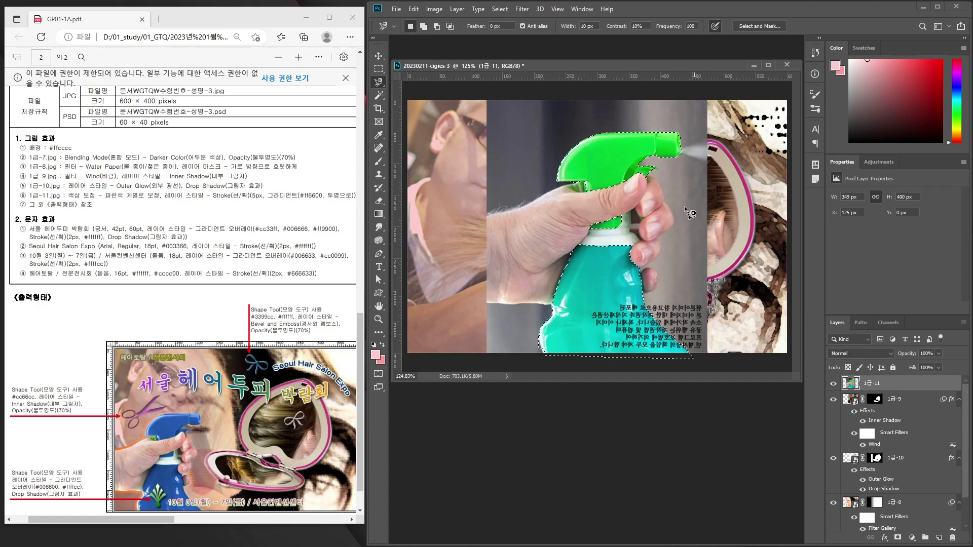
Close the trigger head into the bottle selection and desaturate the selected bottle
{"action": "left_click", "coordinate": [606, 226]}
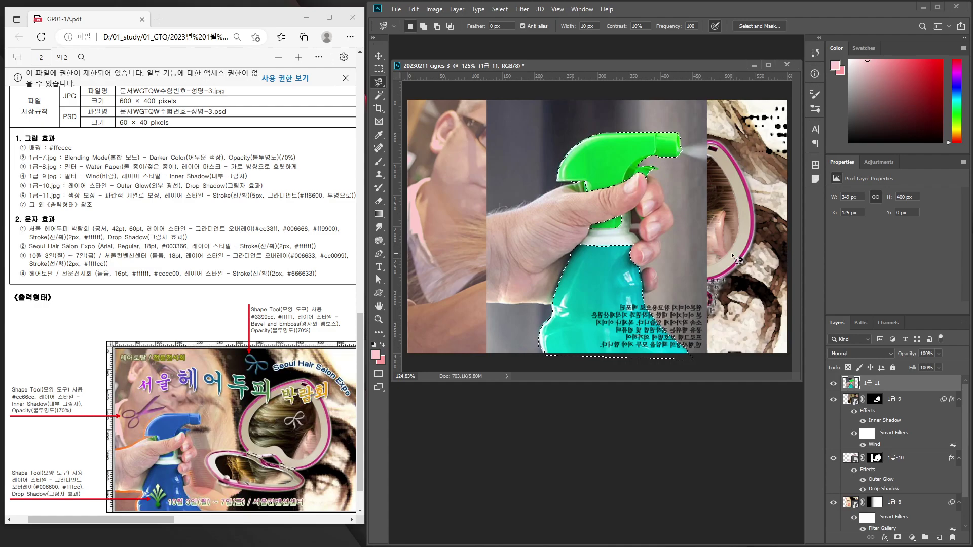
{"action": "key", "text": "ctrl+shift+u"}
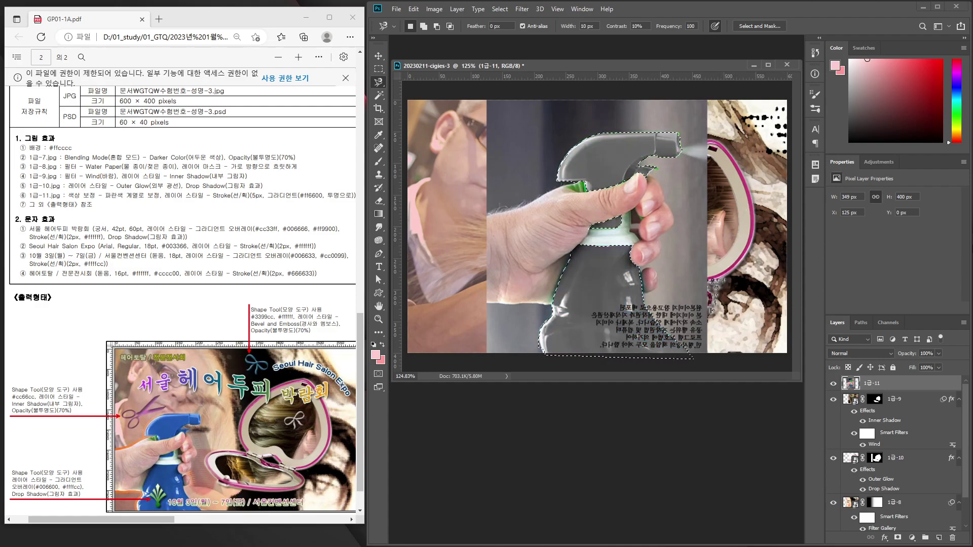
{"action": "key", "text": "i"}
Use Color Balance to push the bottle's midtones and shadows toward blue and cyan
{"action": "key", "text": "ctrl+b"}
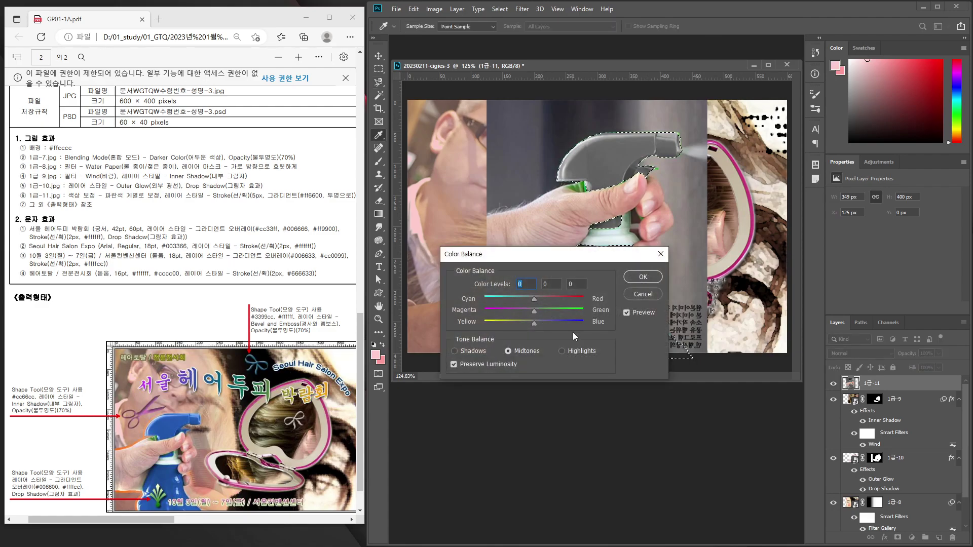
{"action": "left_click_drag", "start_coordinate": [533, 324], "coordinate": [589, 327]}
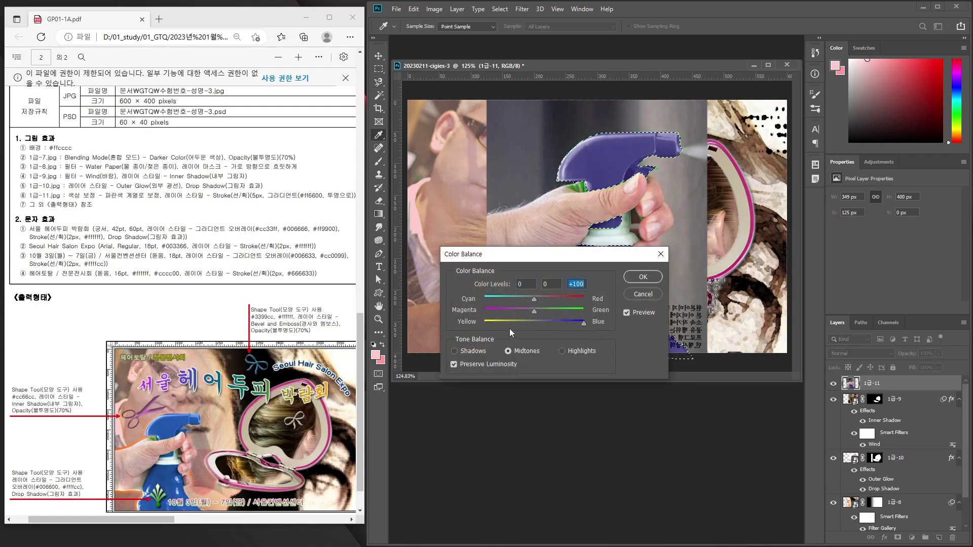
{"action": "left_click_drag", "start_coordinate": [534, 299], "coordinate": [534, 298]}
{"action": "left_click", "coordinate": [470, 351]}
{"action": "left_click_drag", "start_coordinate": [535, 322], "coordinate": [584, 321]}
{"action": "left_click_drag", "start_coordinate": [535, 299], "coordinate": [520, 299]}
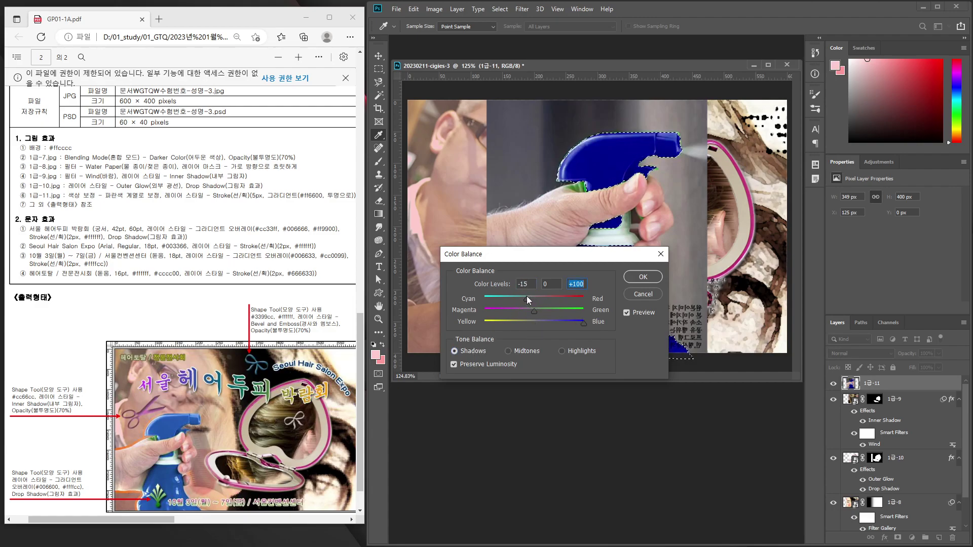
{"action": "left_click_drag", "start_coordinate": [585, 324], "coordinate": [568, 325]}
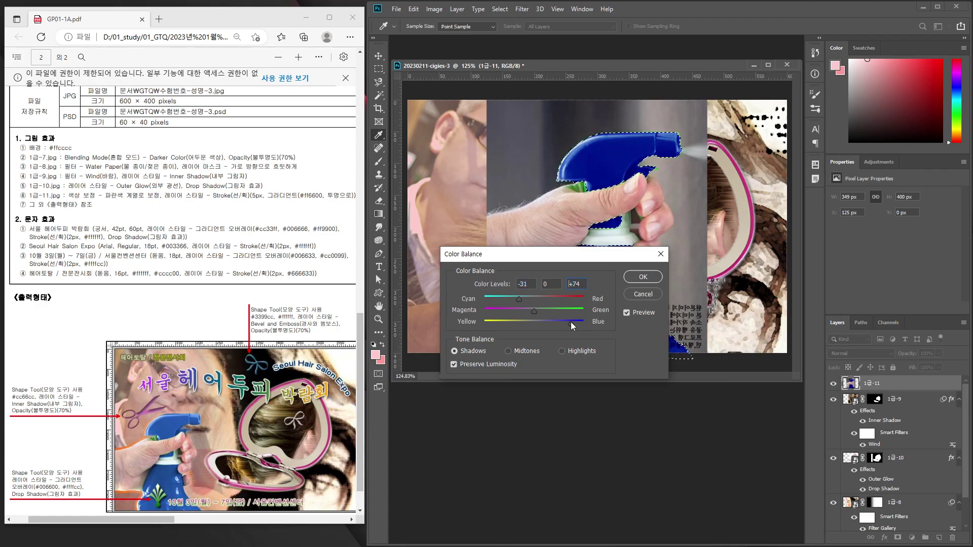
{"action": "left_click", "coordinate": [643, 277]}
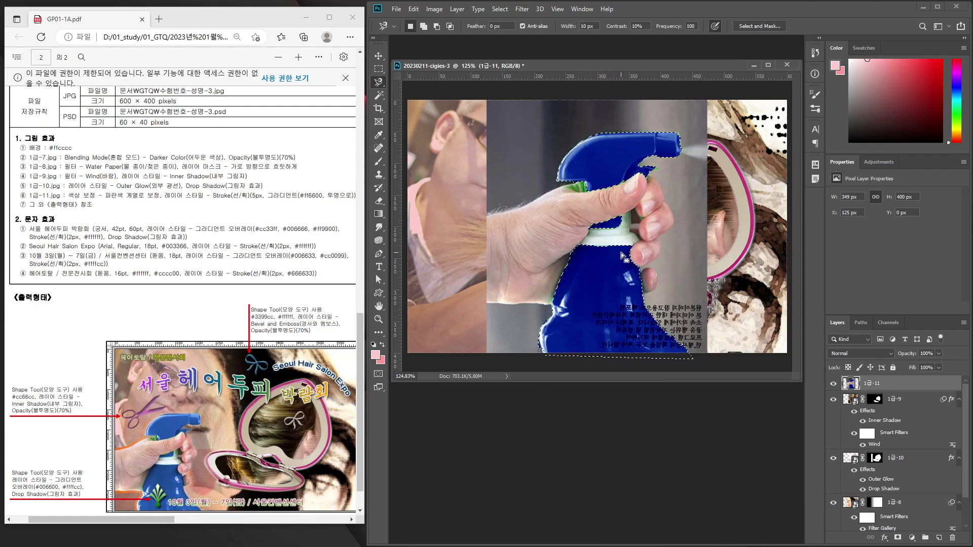
Select the hand and bottle with Magnetic and Polygonal Lasso, then mask out the background
{"action": "left_click", "coordinate": [483, 304]}
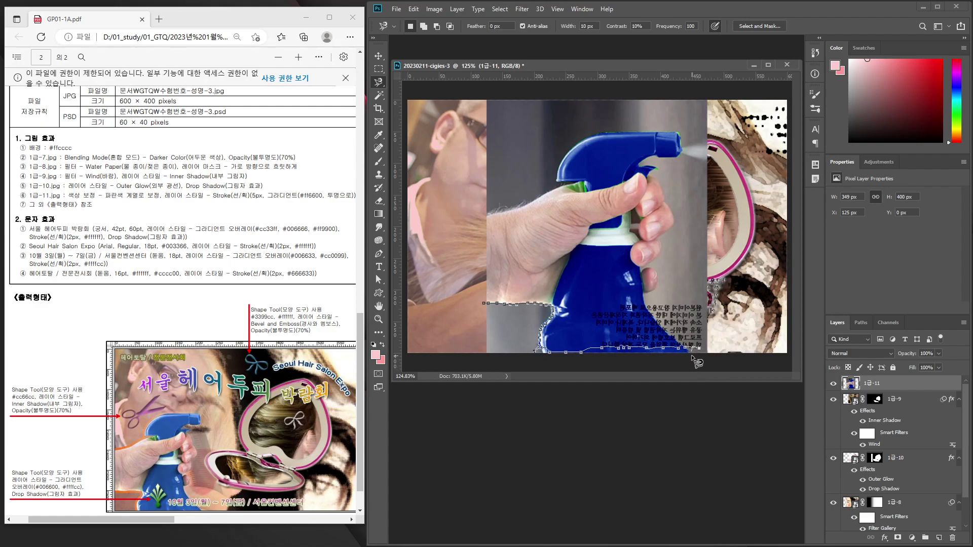
{"action": "key", "text": "BackSpace"}
{"action": "key", "text": "BackSpace"}
{"action": "key", "text": "BackSpace"}
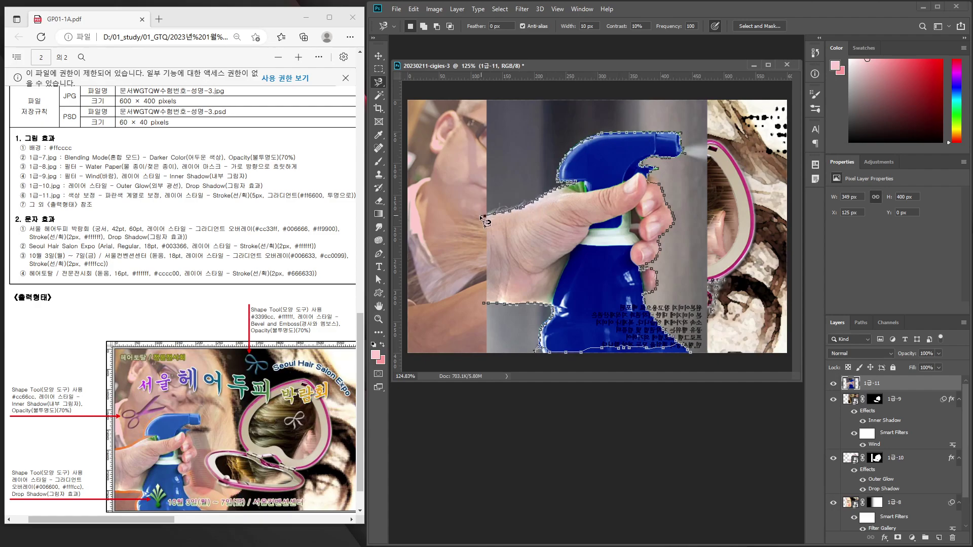
{"action": "double_click", "coordinate": [480, 216]}
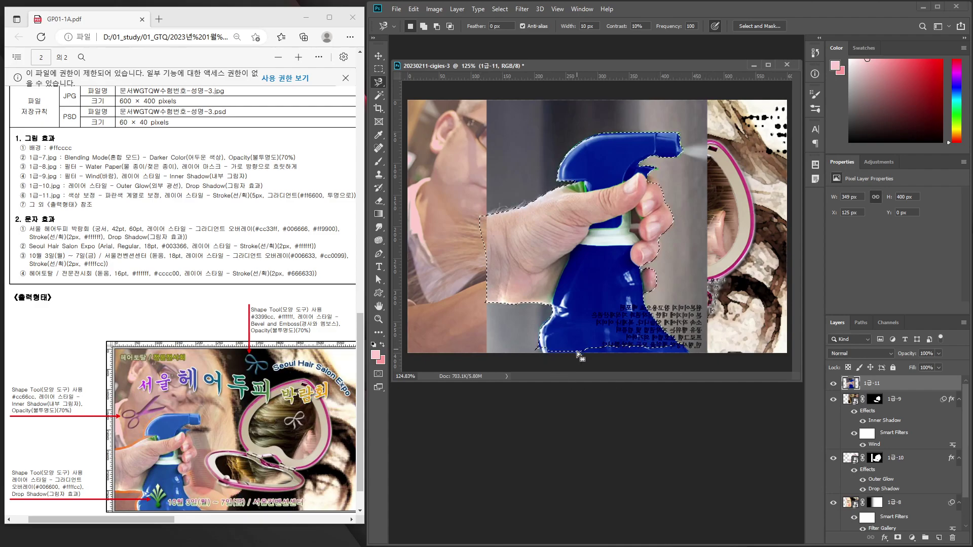
{"action": "right_click", "coordinate": [382, 83]}
{"action": "left_click", "coordinate": [418, 92]}
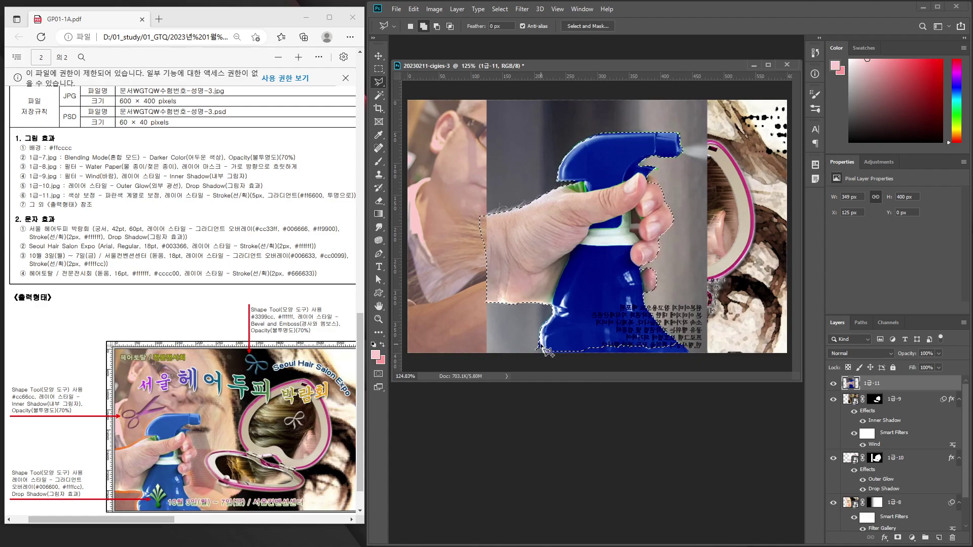
{"action": "left_click", "coordinate": [542, 349]}
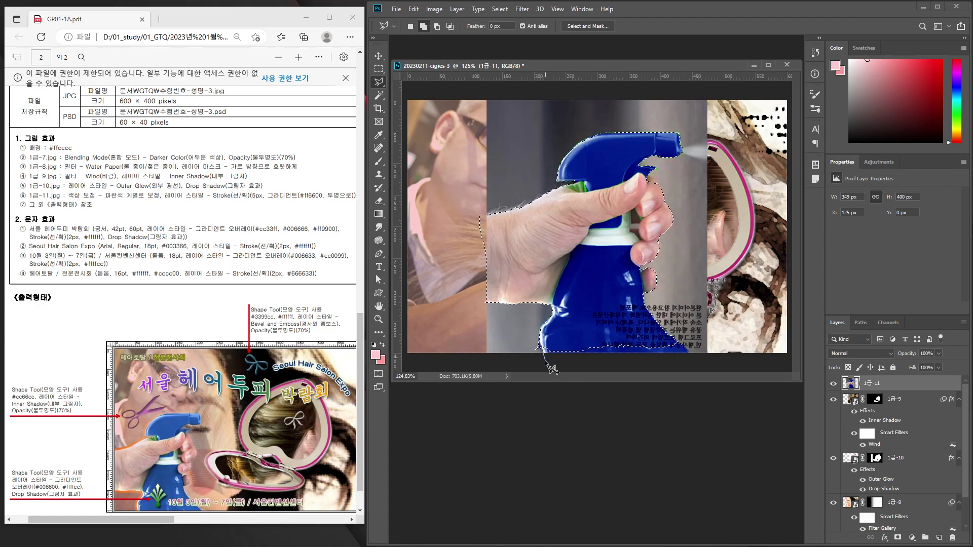
{"action": "left_click", "coordinate": [695, 362]}
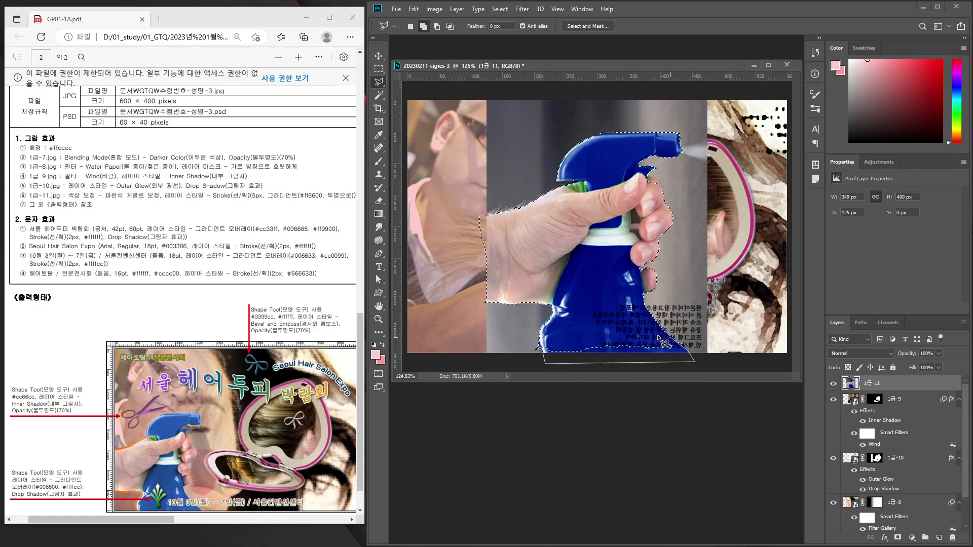
{"action": "left_click", "coordinate": [543, 349]}
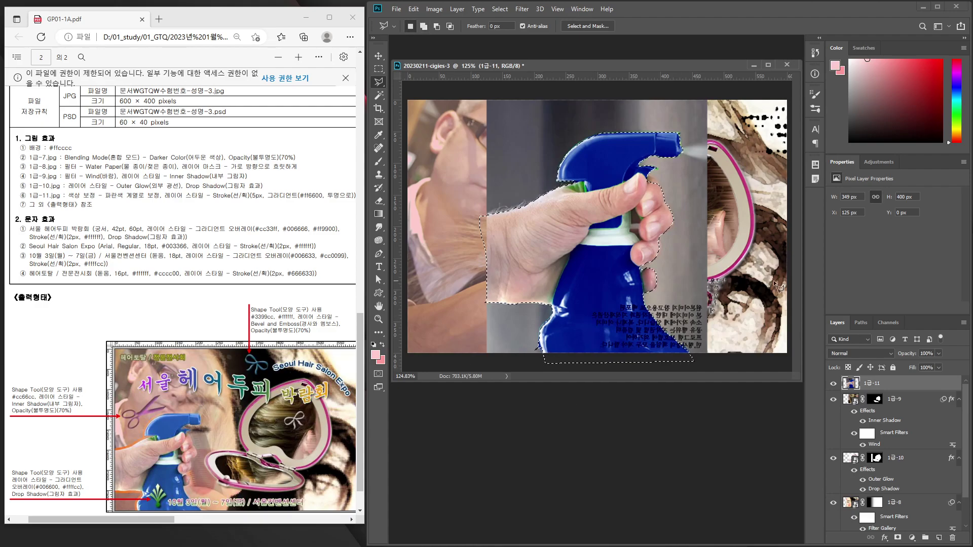
{"action": "left_click", "coordinate": [898, 537]}
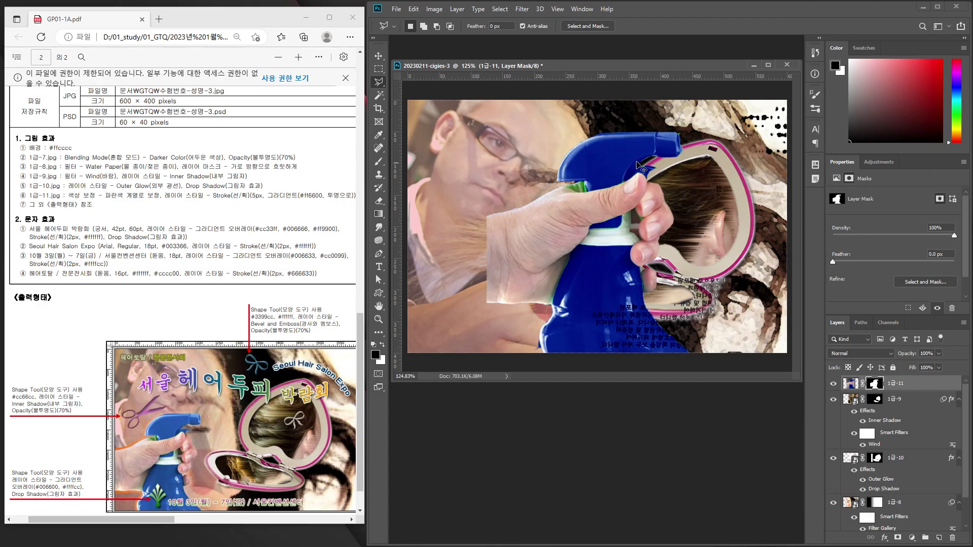
Scale the masked bottle photo to about 74% (258 × 296 px) and move it left
{"action": "key", "text": "ctrl+t"}
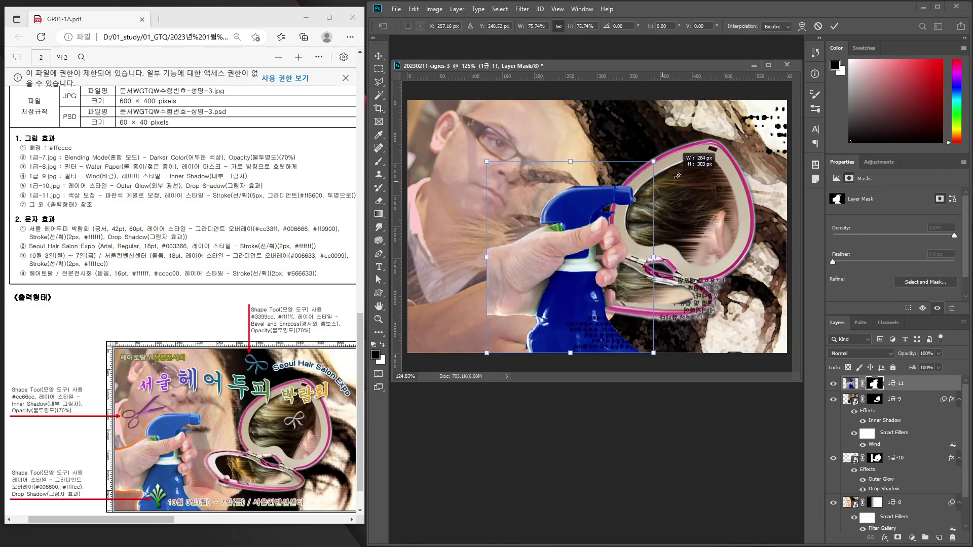
{"action": "left_click_drag", "start_coordinate": [708, 100], "coordinate": [656, 158]}
{"action": "mouse_move", "coordinate": [606, 286]}
{"action": "left_mouse_down"}
{"action": "mouse_move", "coordinate": [534, 280]}
{"action": "mouse_move", "coordinate": [523, 292]}
{"action": "left_mouse_up"}
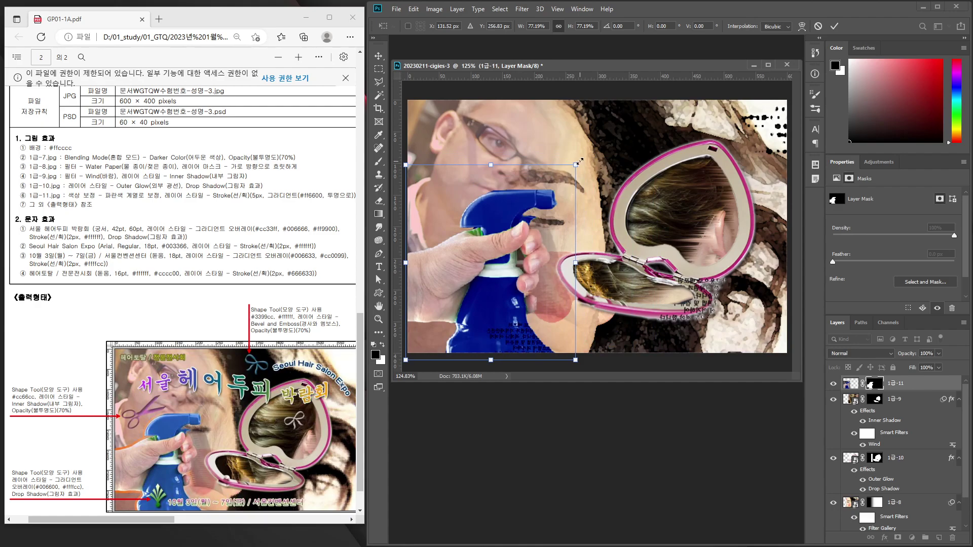
{"action": "left_click_drag", "start_coordinate": [580, 162], "coordinate": [571, 178]}
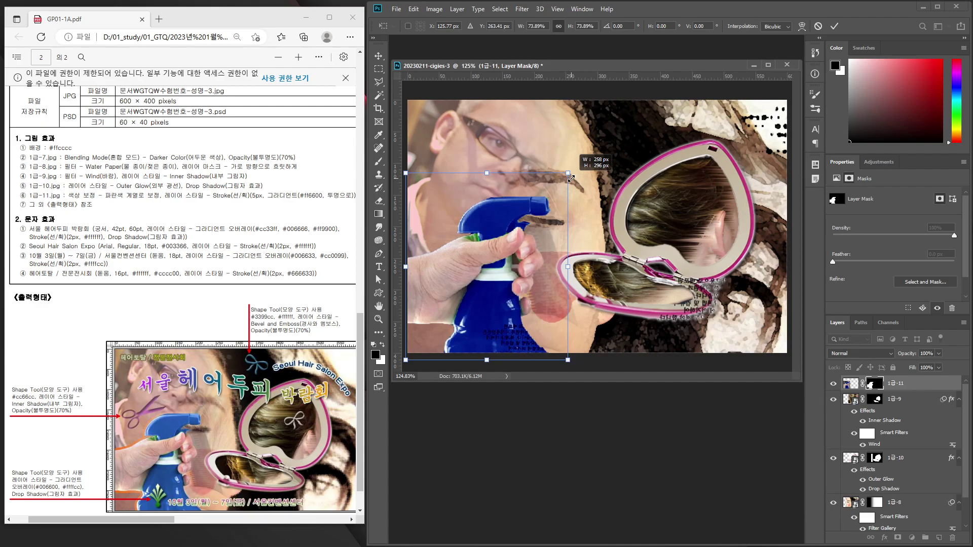
{"action": "key", "text": "Return"}
{"action": "key", "text": "l"}
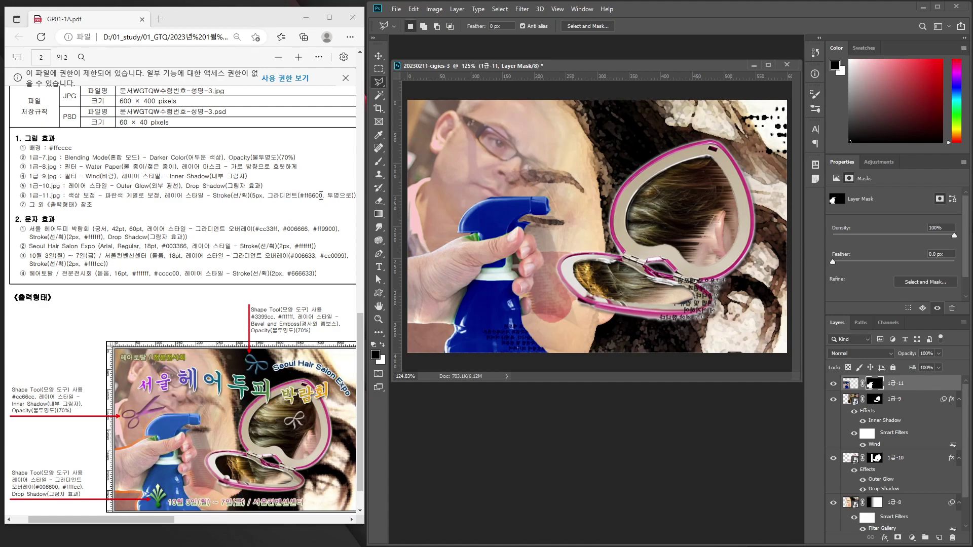
Add a 5 px Stroke effect to layer 1급-11 with Gradient as the fill type
{"action": "left_click", "coordinate": [884, 538]}
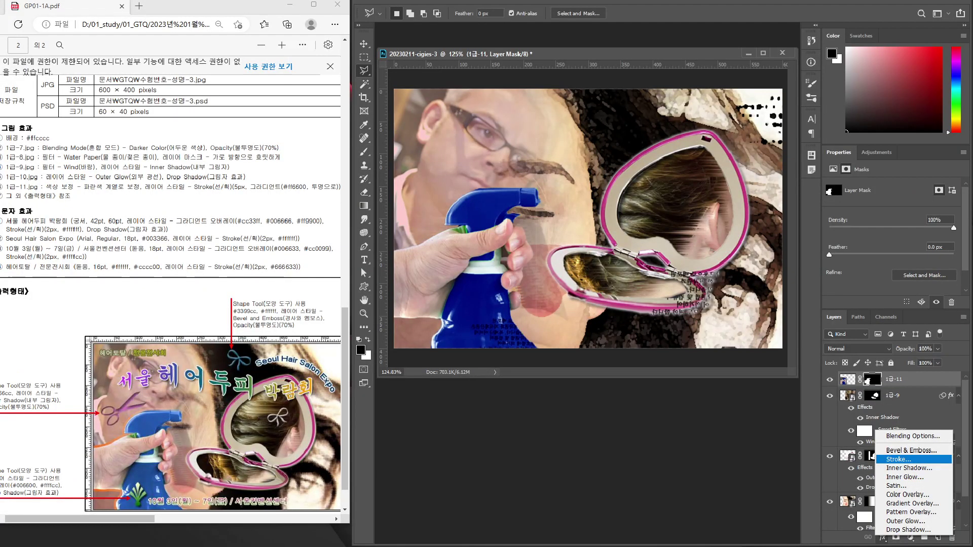
{"action": "key", "text": "Escape"}
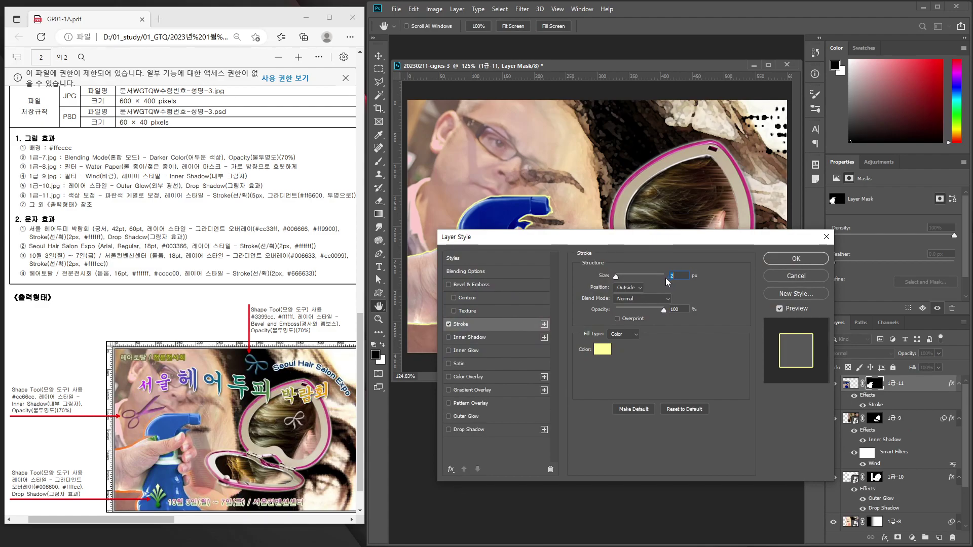
{"action": "type", "text": "5"}
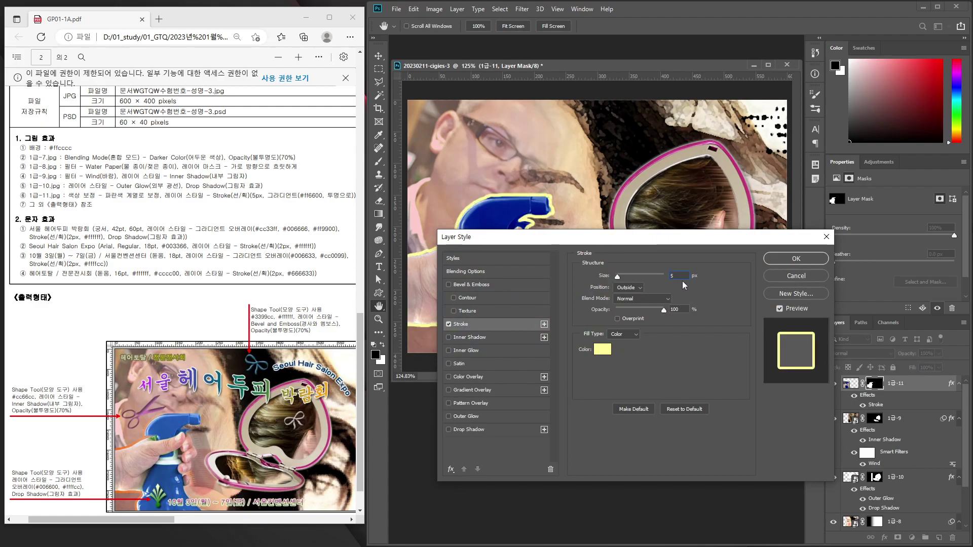
{"action": "left_click", "coordinate": [631, 339]}
{"action": "left_click", "coordinate": [619, 350]}
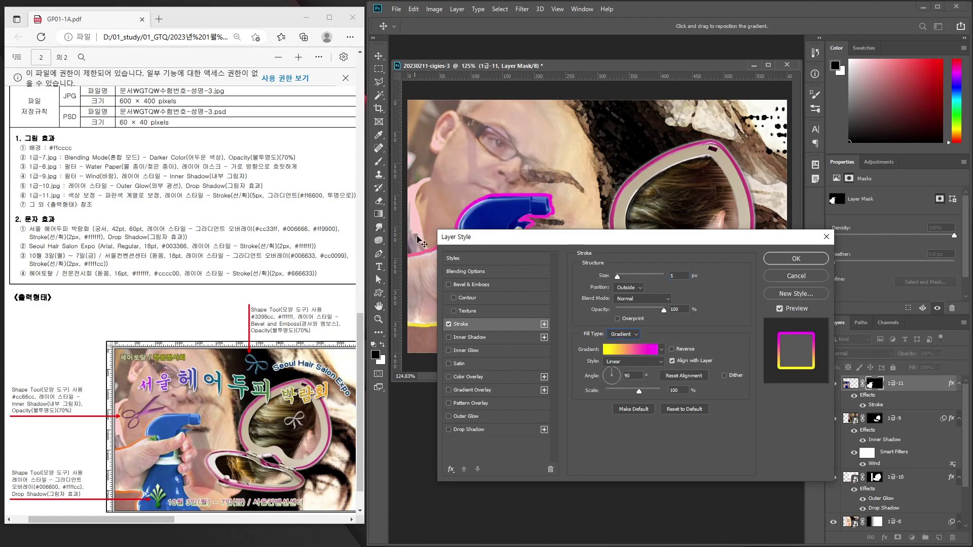
Set the stroke gradient's left colour stop to orange #ff6600
{"action": "left_click", "coordinate": [615, 350]}
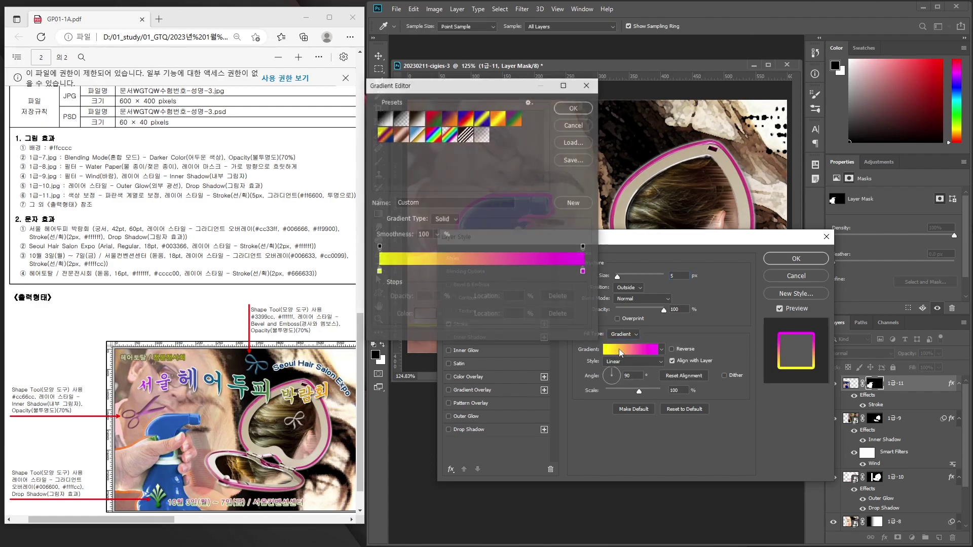
{"action": "left_click", "coordinate": [379, 272]}
{"action": "left_click", "coordinate": [429, 324]}
{"action": "type", "text": "ff"}
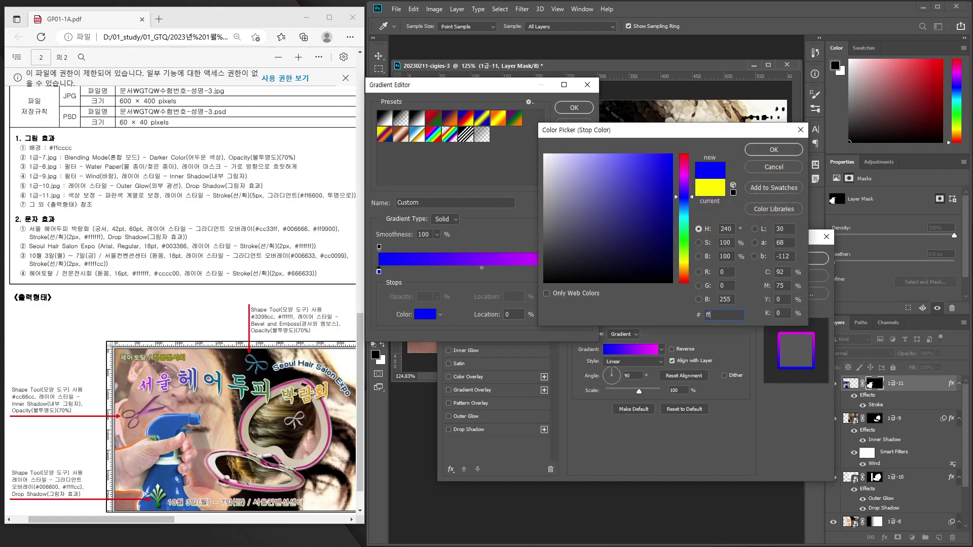
{"action": "type", "text": "6600"}
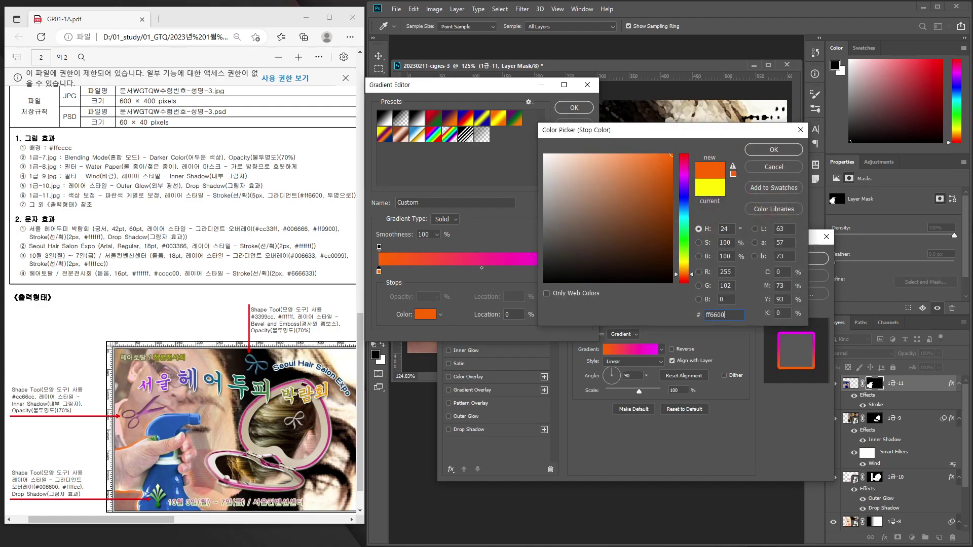
{"action": "key", "text": "Return"}
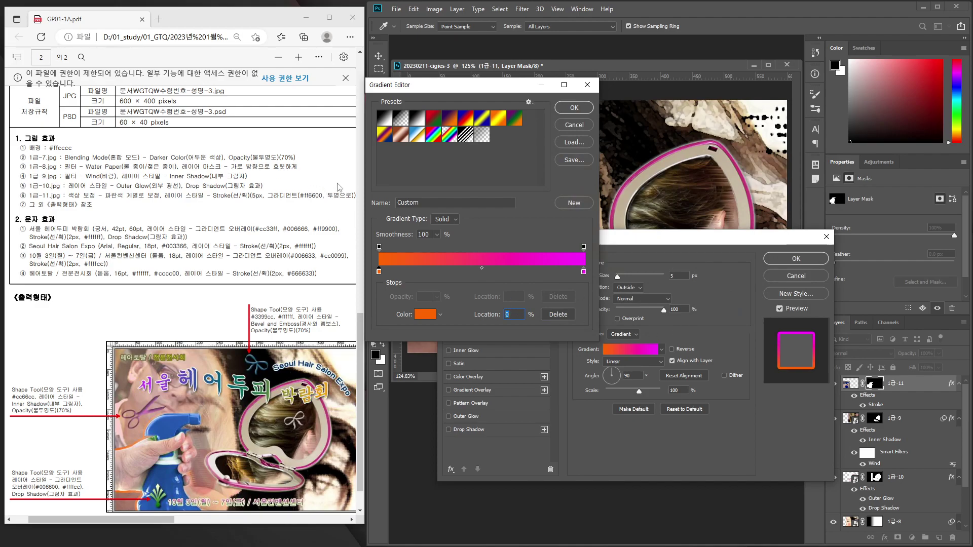
Set the gradient's right opacity stop to 0%
{"action": "left_click", "coordinate": [584, 272]}
{"action": "left_click", "coordinate": [584, 246]}
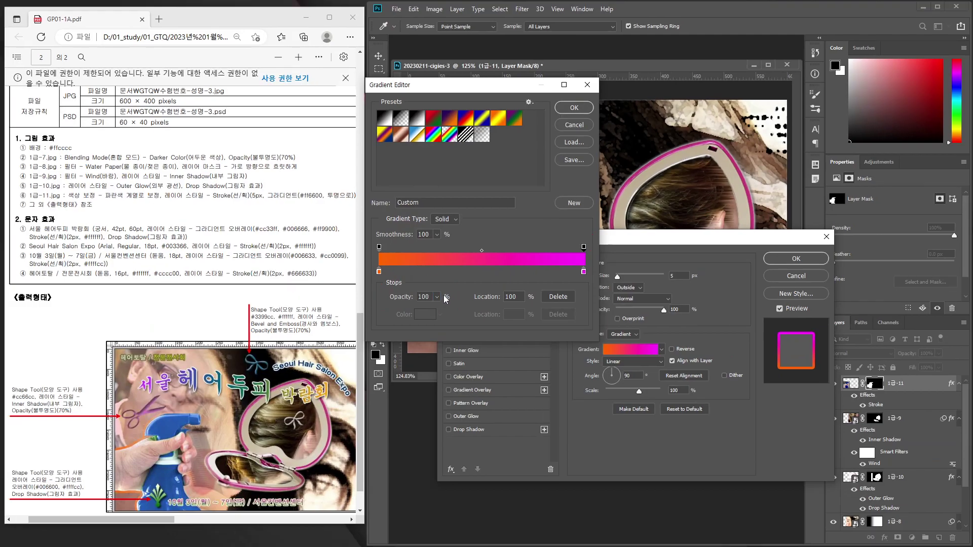
{"action": "left_click", "coordinate": [437, 297]}
{"action": "left_click_drag", "start_coordinate": [437, 310], "coordinate": [390, 309]}
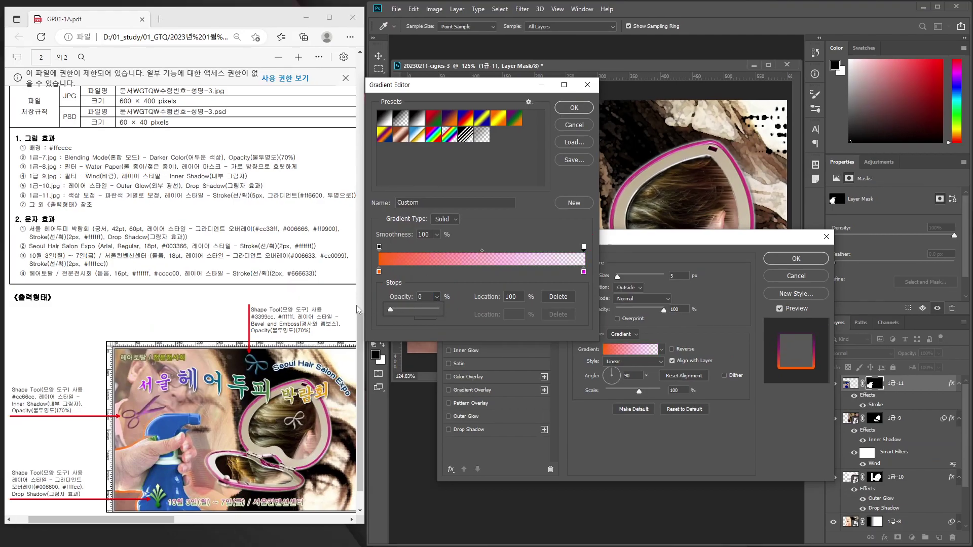
{"action": "left_click", "coordinate": [464, 316]}
Set the right colour stop to #ff6600 and accept the orange-to-transparent gradient
{"action": "left_click", "coordinate": [585, 273]}
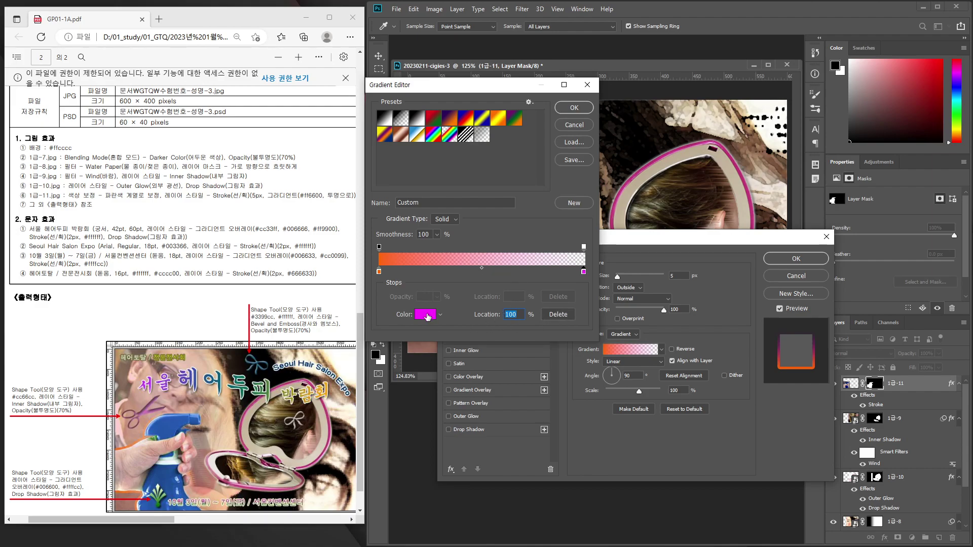
{"action": "left_click", "coordinate": [427, 315]}
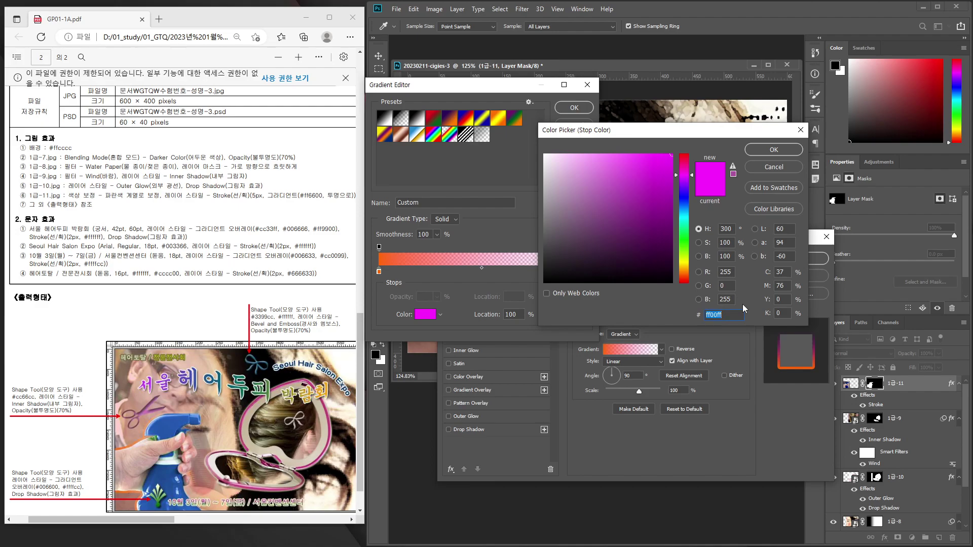
{"action": "type", "text": "ff"}
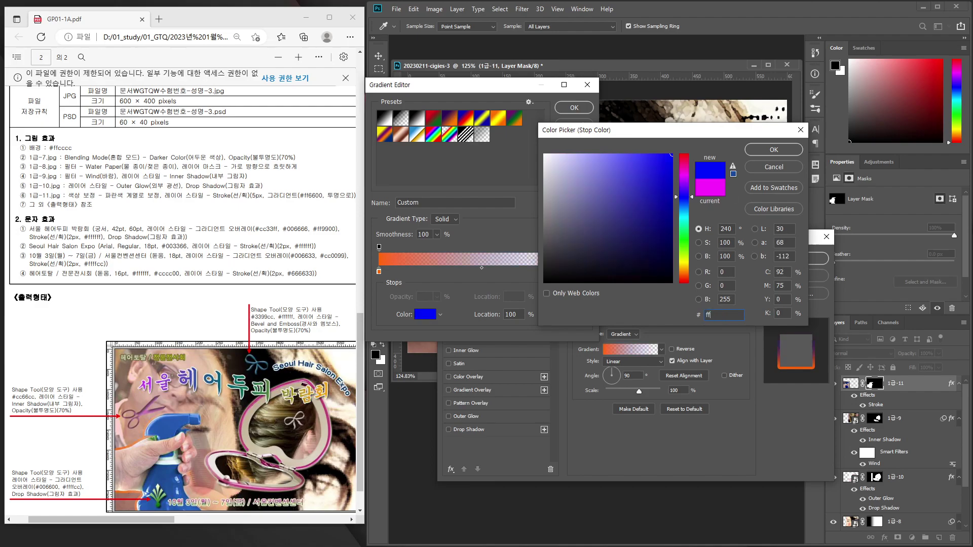
{"action": "type", "text": "6600"}
{"action": "key", "text": "Return"}
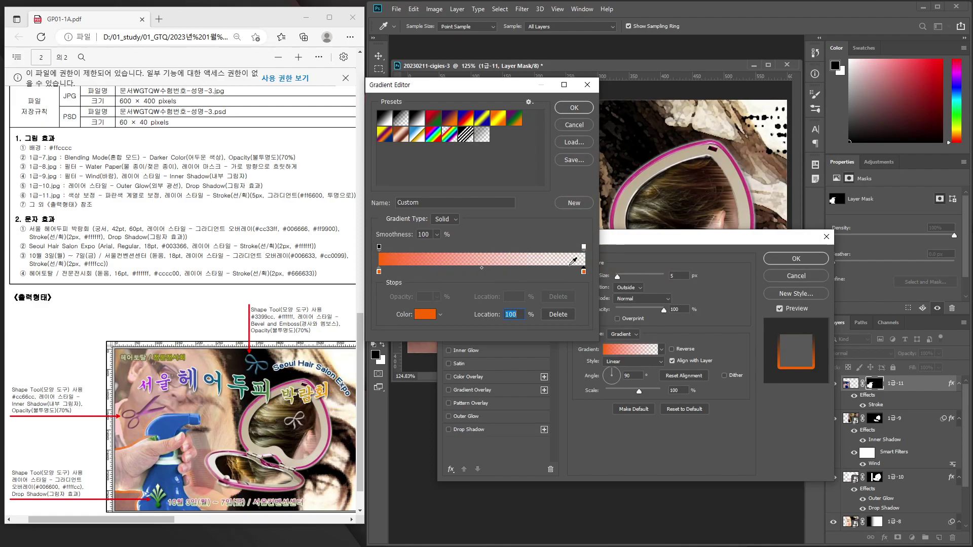
{"action": "left_click", "coordinate": [574, 108]}
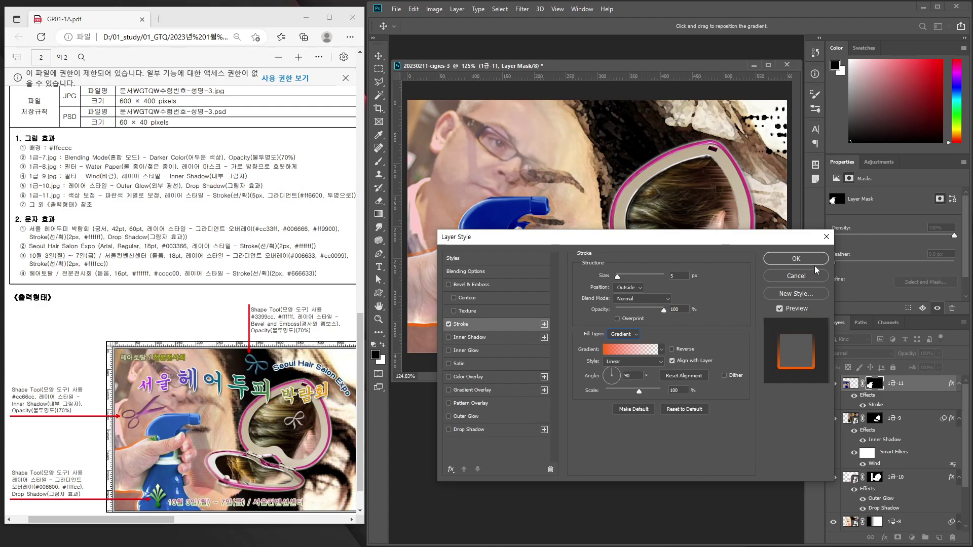
Enter a 0° gradient angle for the stroke and confirm the Layer Style
{"action": "mouse_move", "coordinate": [637, 241]}
{"action": "left_mouse_down"}
{"action": "mouse_move", "coordinate": [764, 272]}
{"action": "mouse_move", "coordinate": [751, 306]}
{"action": "left_mouse_up"}
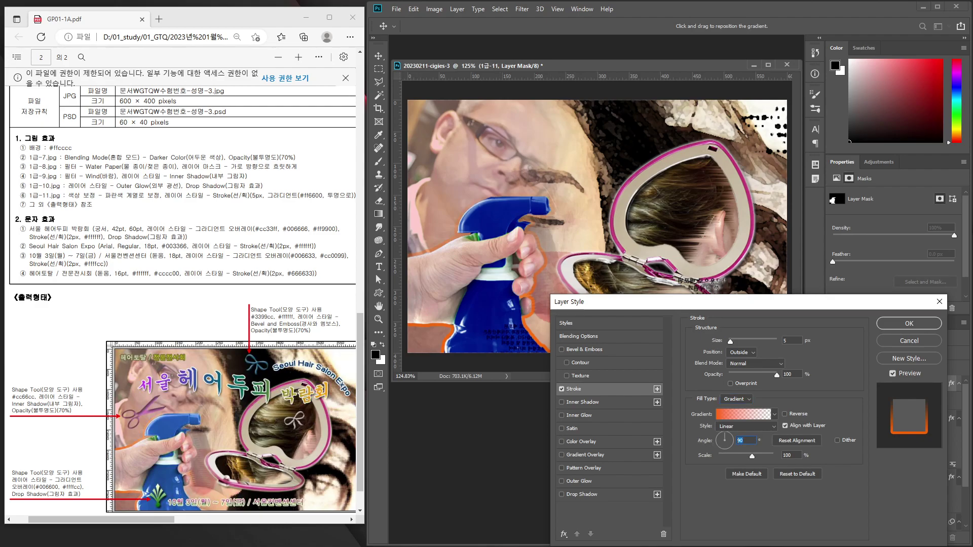
{"action": "type", "text": "0"}
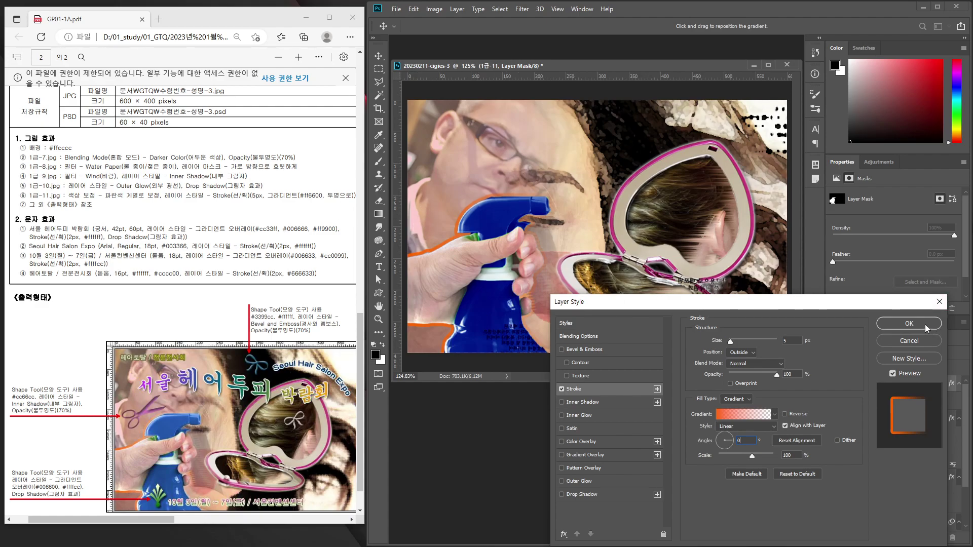
{"action": "left_click", "coordinate": [910, 324]}
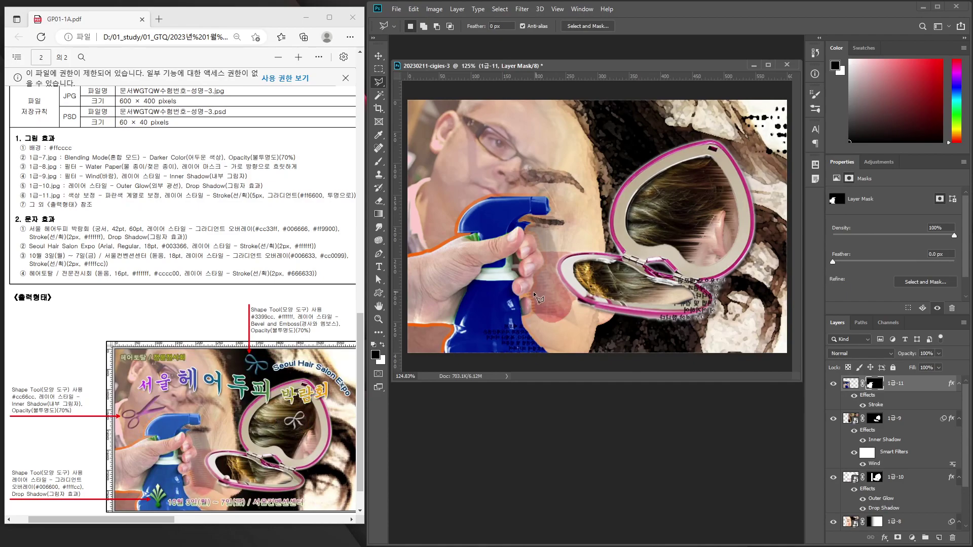
Draw a roughly 60 px ribbon bow custom shape above the mirror
{"action": "left_click", "coordinate": [379, 293]}
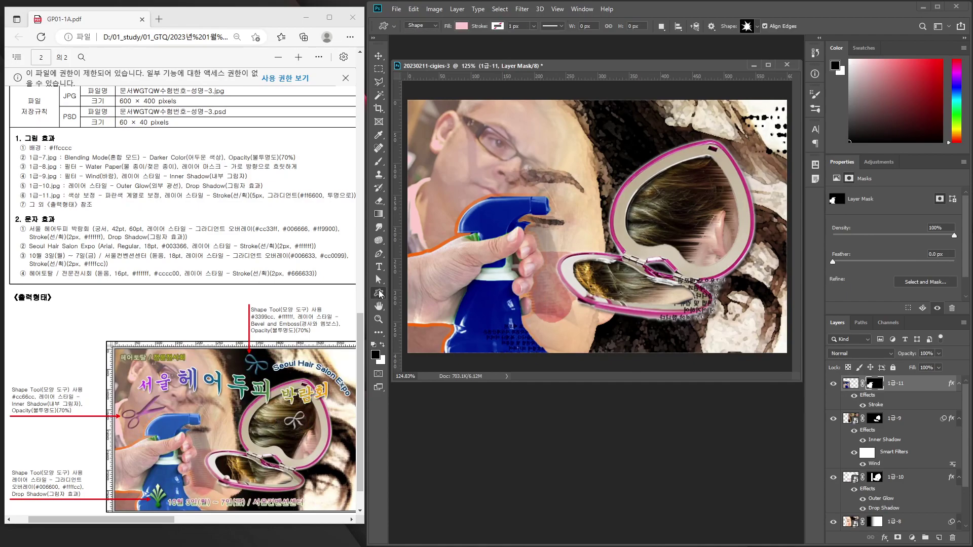
{"action": "left_click", "coordinate": [757, 26]}
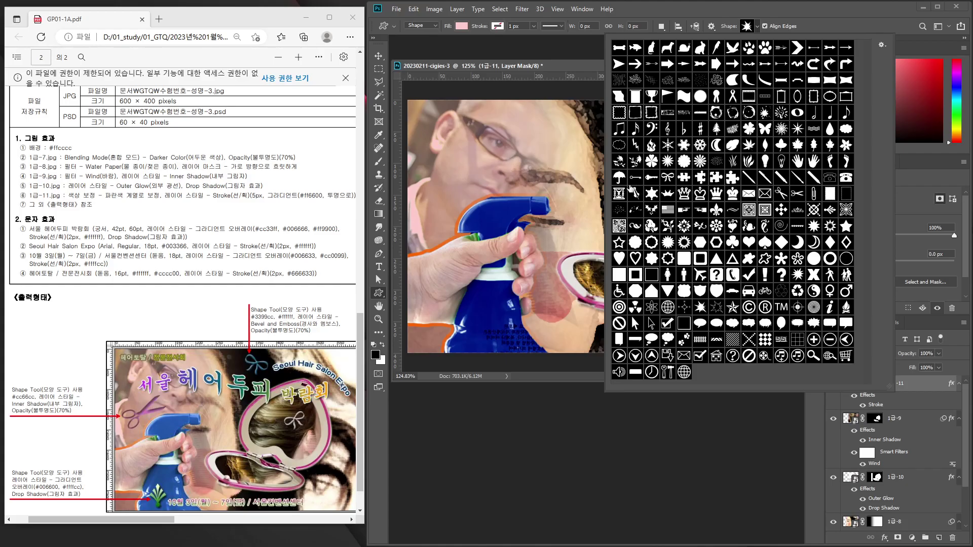
{"action": "left_click", "coordinate": [669, 180]}
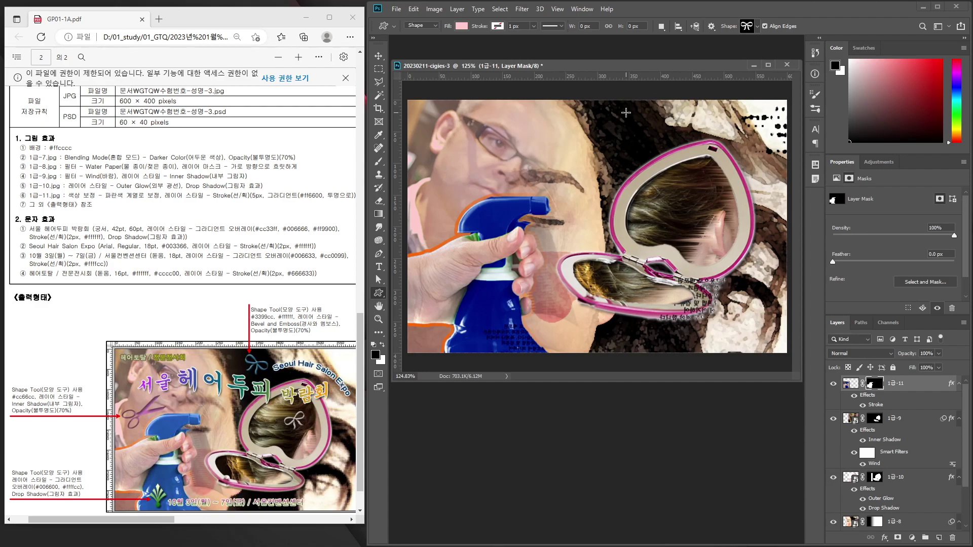
{"action": "left_click_drag", "start_coordinate": [616, 112], "coordinate": [645, 136]}
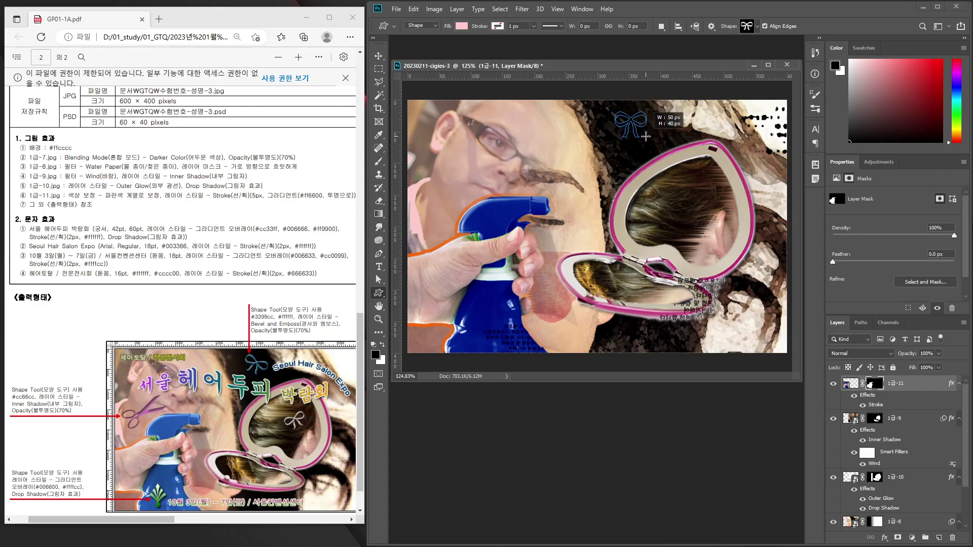
{"action": "left_click_drag", "start_coordinate": [645, 136], "coordinate": [653, 144]}
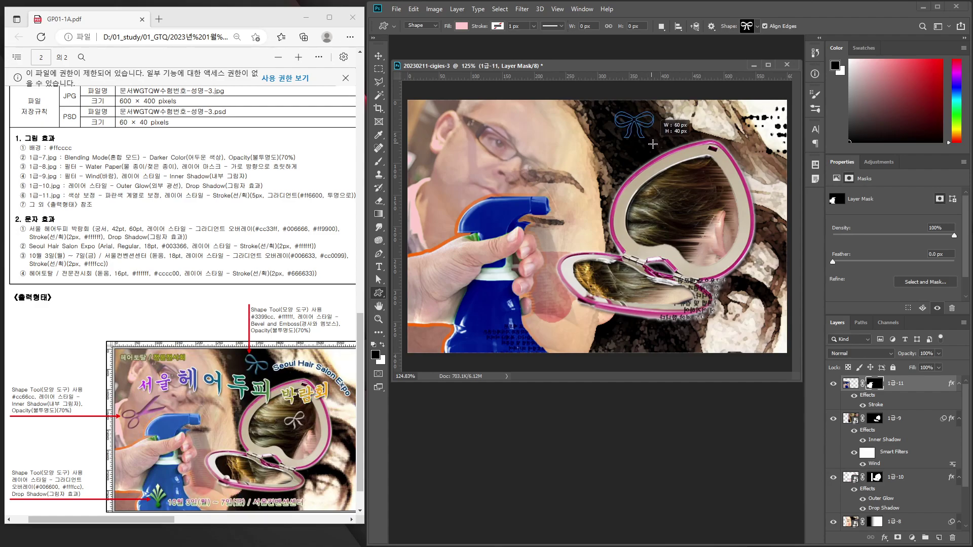
{"action": "left_click_drag", "start_coordinate": [653, 144], "coordinate": [654, 146]}
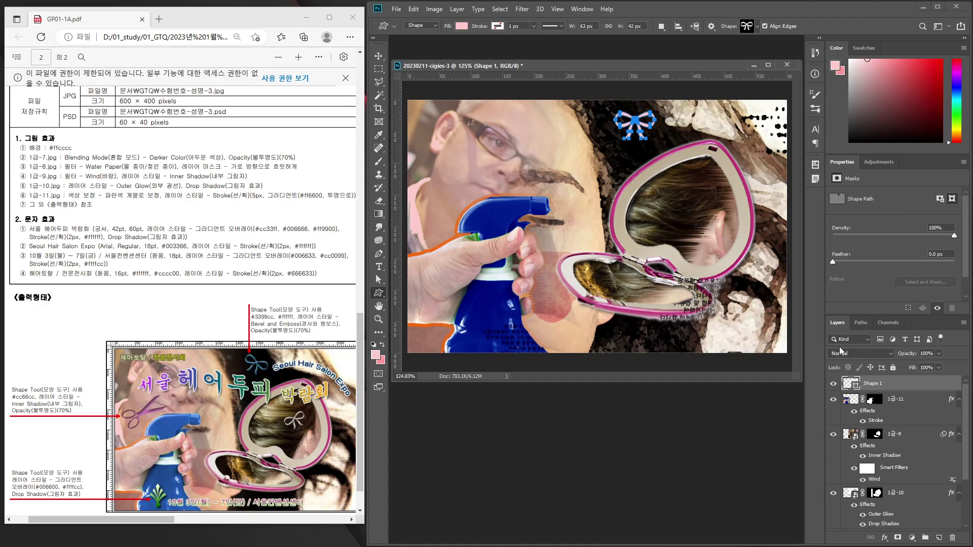
Change the bow shape's fill colour to blue #3399cc
{"action": "double_click", "coordinate": [848, 385]}
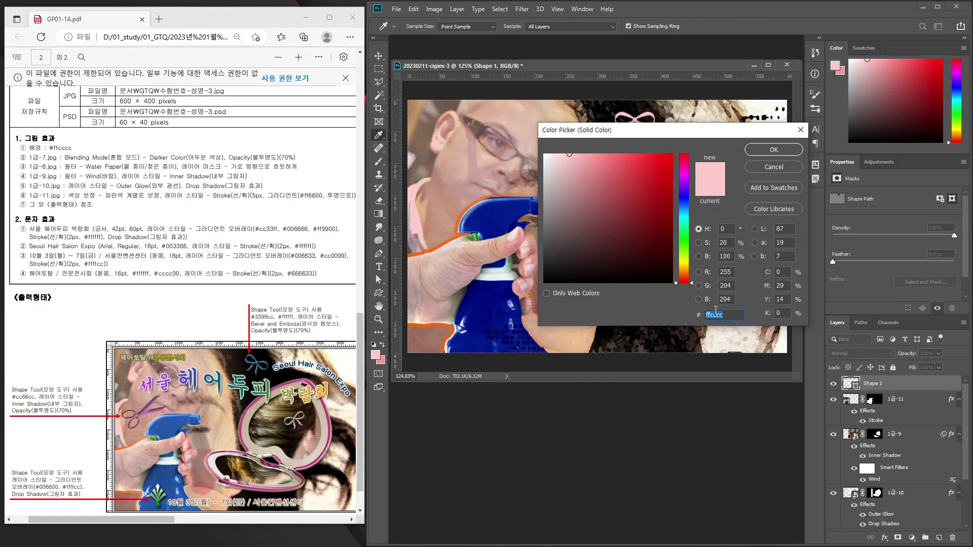
{"action": "type", "text": "3399cc"}
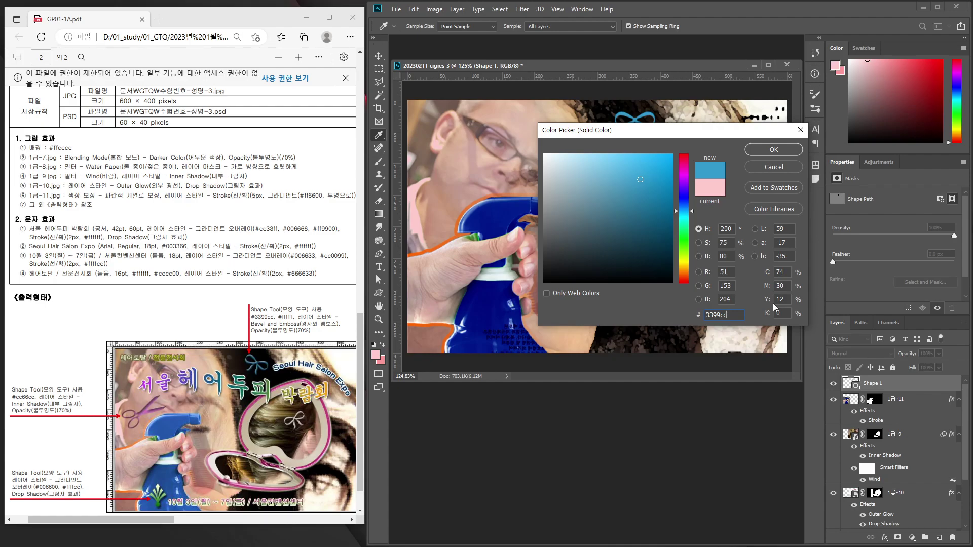
{"action": "key", "text": "Return"}
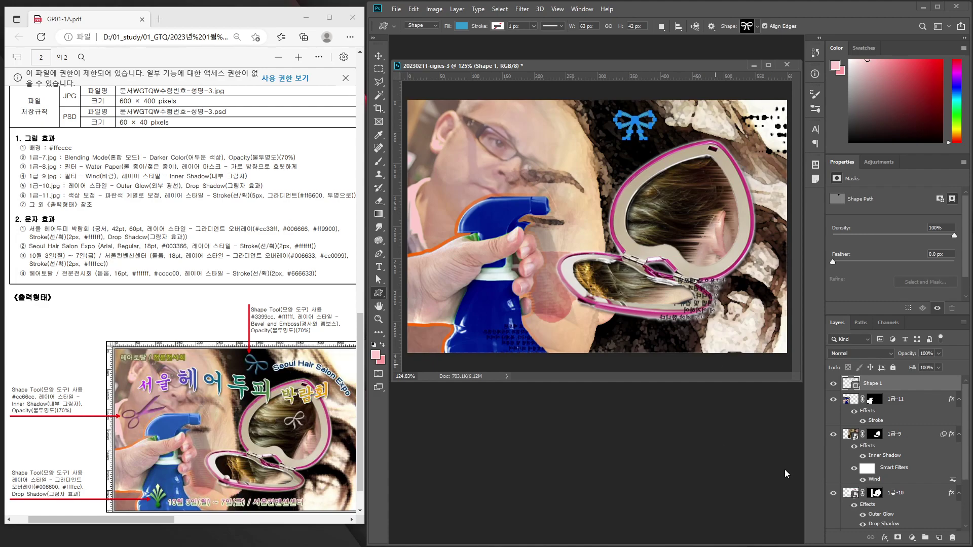
Apply a Bevel & Emboss effect to the bow's Shape 1 layer with default settings
{"action": "left_click", "coordinate": [886, 538]}
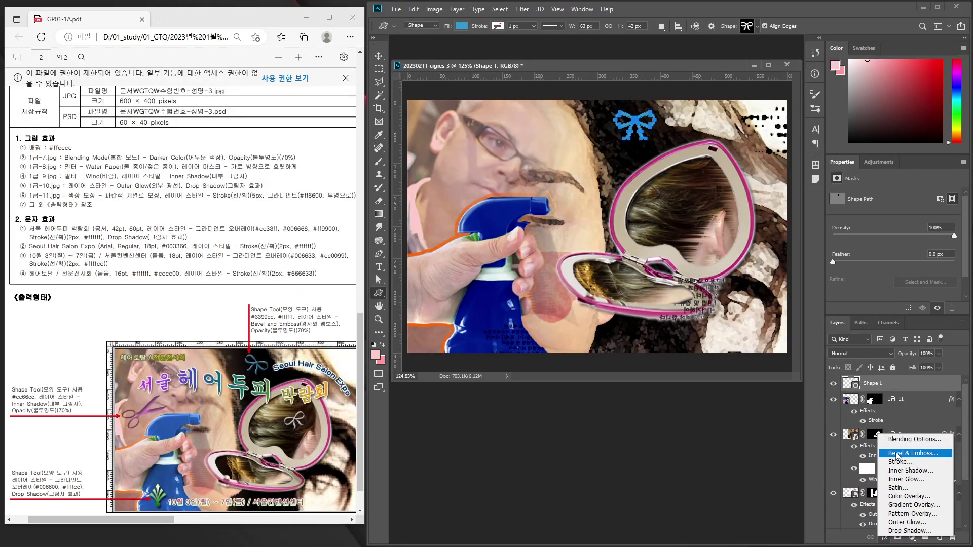
{"action": "left_click", "coordinate": [895, 453]}
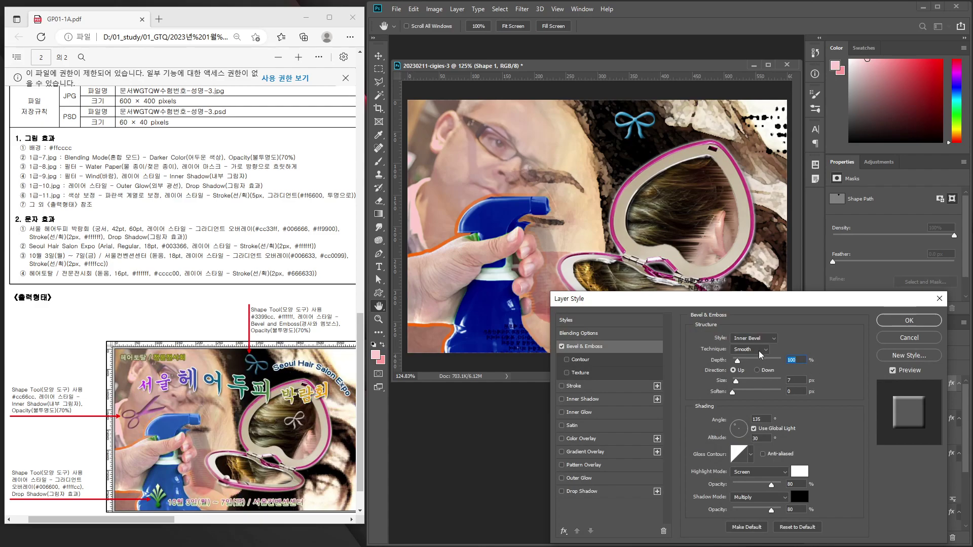
{"action": "left_click", "coordinate": [896, 323]}
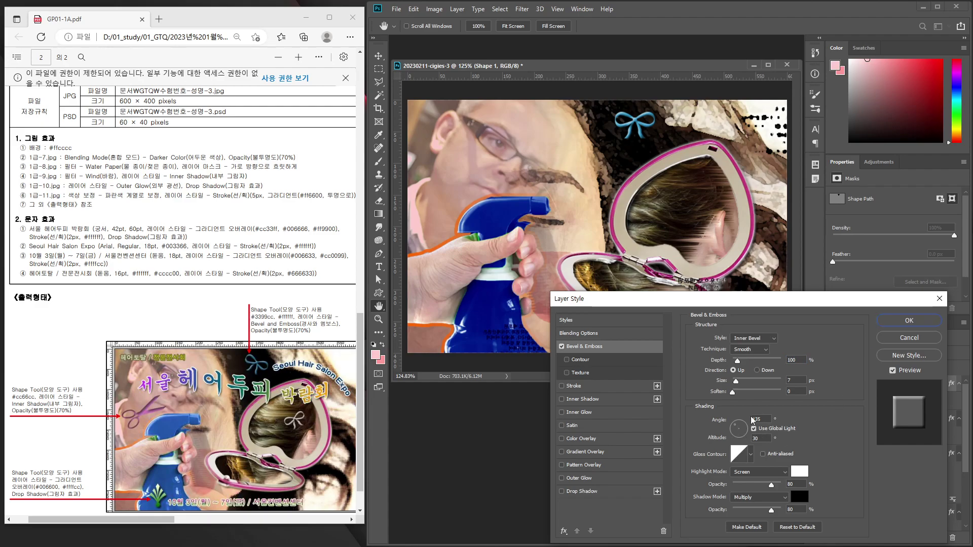
{"action": "left_click", "coordinate": [907, 321]}
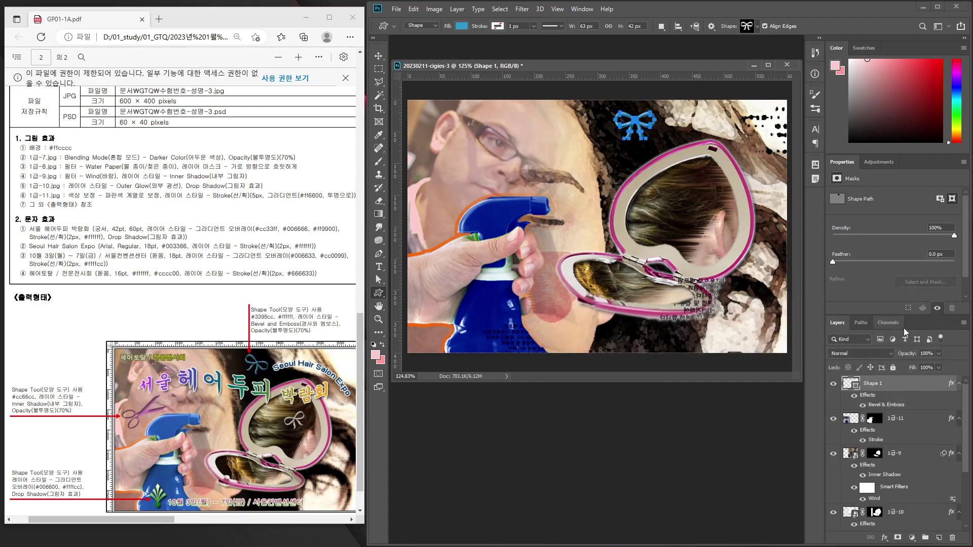
Lower the bow layer's opacity to 70%
{"action": "left_click", "coordinate": [927, 354]}
{"action": "type", "text": "70"}
{"action": "key", "text": "Return"}
Rotate the blue bow by about 19 degrees
{"action": "left_click", "coordinate": [380, 56]}
{"action": "key", "text": "ctrl+t"}
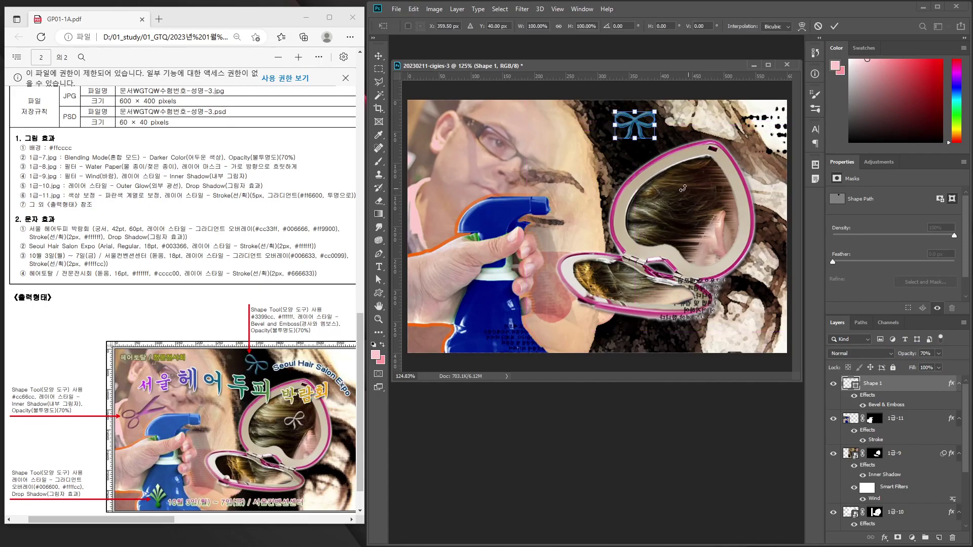
{"action": "mouse_move", "coordinate": [675, 142]}
{"action": "left_mouse_down"}
{"action": "mouse_move", "coordinate": [663, 154]}
{"action": "mouse_move", "coordinate": [643, 134]}
{"action": "left_mouse_up"}
{"action": "key", "text": "Return"}
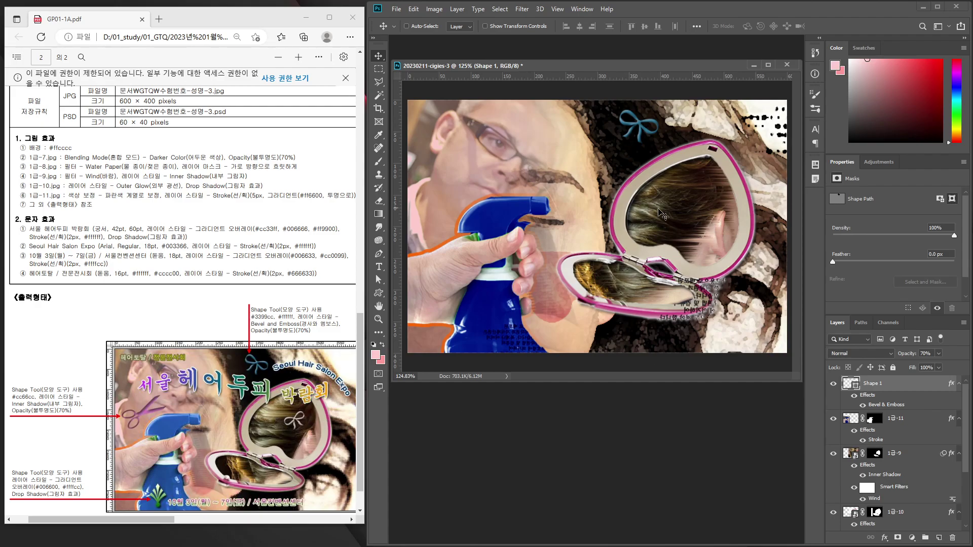
Place a bow copy in the mirror, rotate it about -55°, and fill it white #ffffff
{"action": "mouse_move", "coordinate": [642, 133]}
{"action": "left_mouse_down"}
{"action": "mouse_move", "coordinate": [690, 213]}
{"action": "mouse_move", "coordinate": [701, 212]}
{"action": "left_mouse_up"}
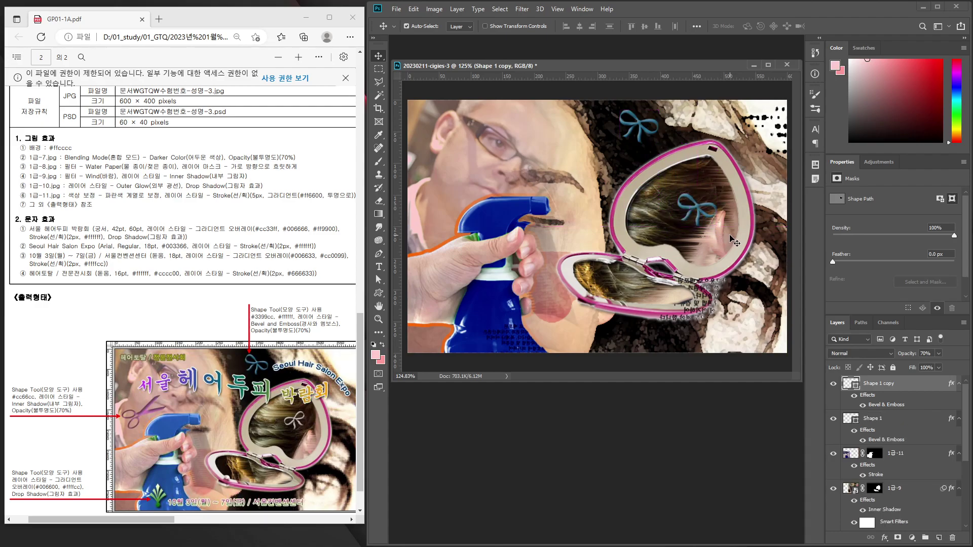
{"action": "key", "text": "ctrl+t"}
{"action": "mouse_move", "coordinate": [722, 233]}
{"action": "left_mouse_down"}
{"action": "mouse_move", "coordinate": [725, 199]}
{"action": "mouse_move", "coordinate": [700, 204]}
{"action": "mouse_move", "coordinate": [694, 235]}
{"action": "mouse_move", "coordinate": [700, 219]}
{"action": "left_mouse_up"}
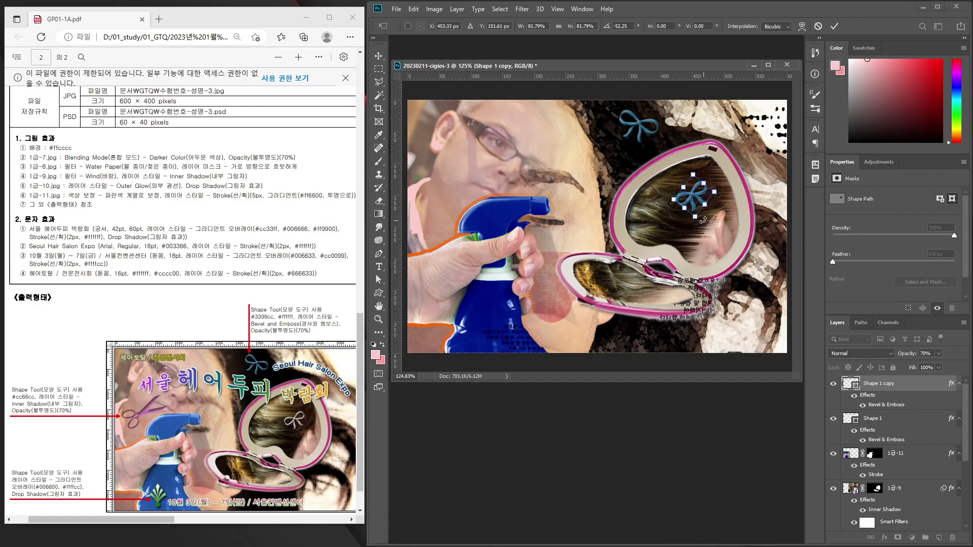
{"action": "key", "text": "Return"}
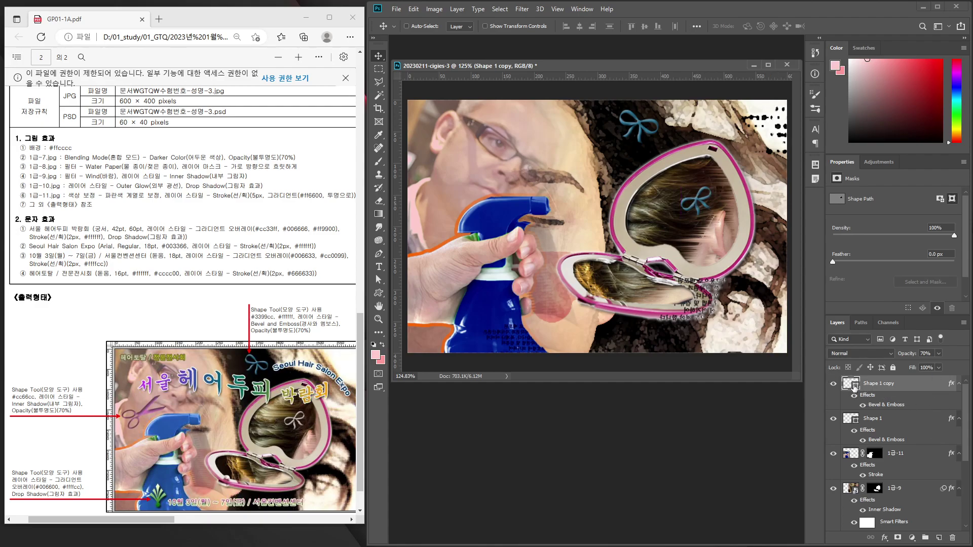
{"action": "double_click", "coordinate": [851, 385]}
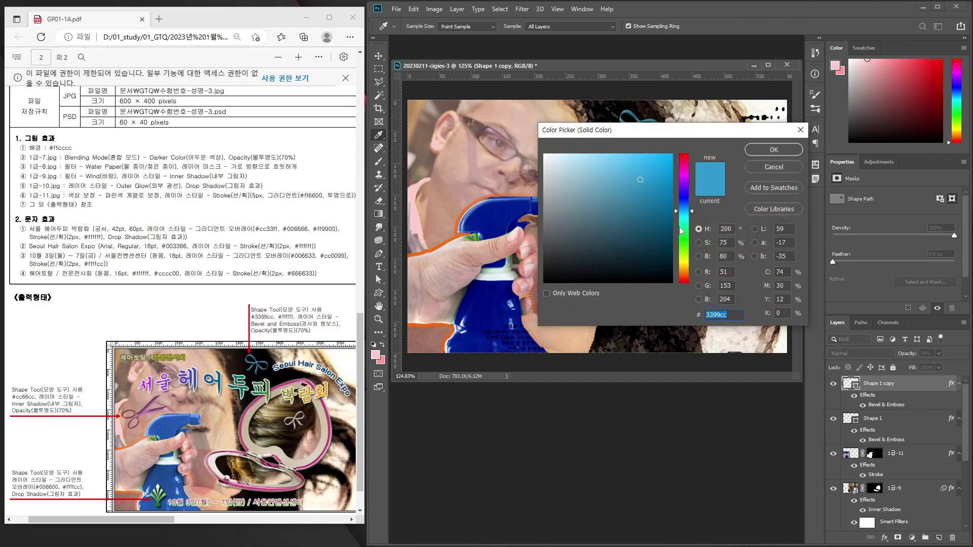
{"action": "type", "text": "ffffff"}
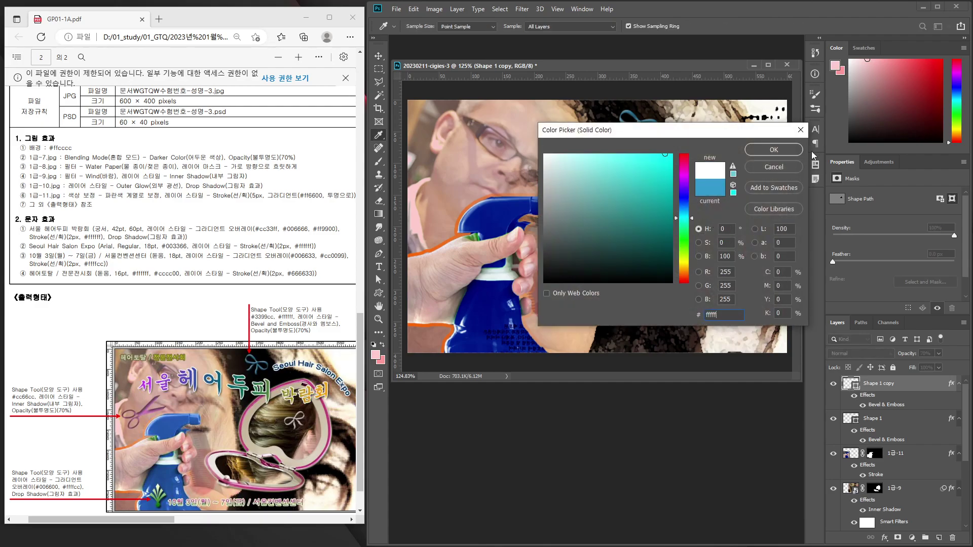
{"action": "left_click", "coordinate": [789, 151]}
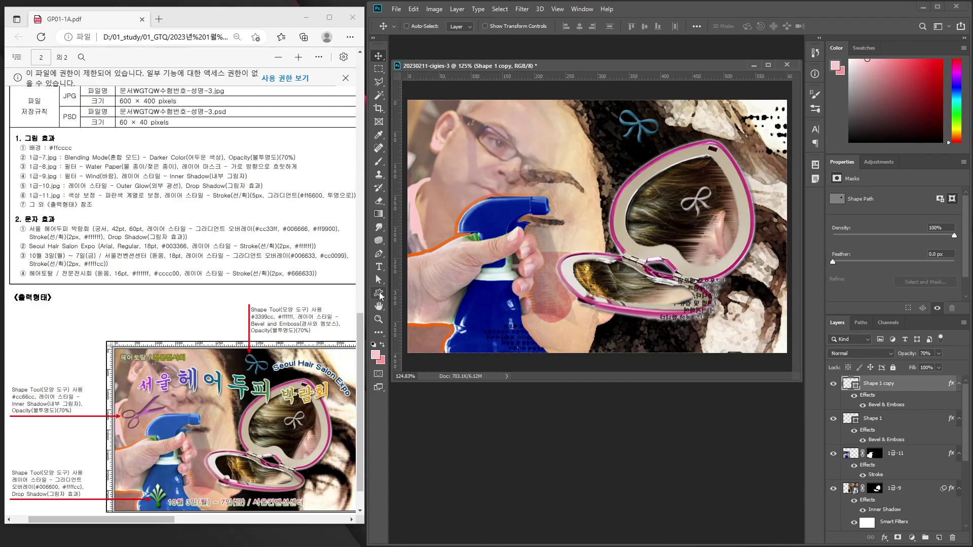
{"action": "left_click", "coordinate": [380, 294]}
{"action": "left_click", "coordinate": [757, 28]}
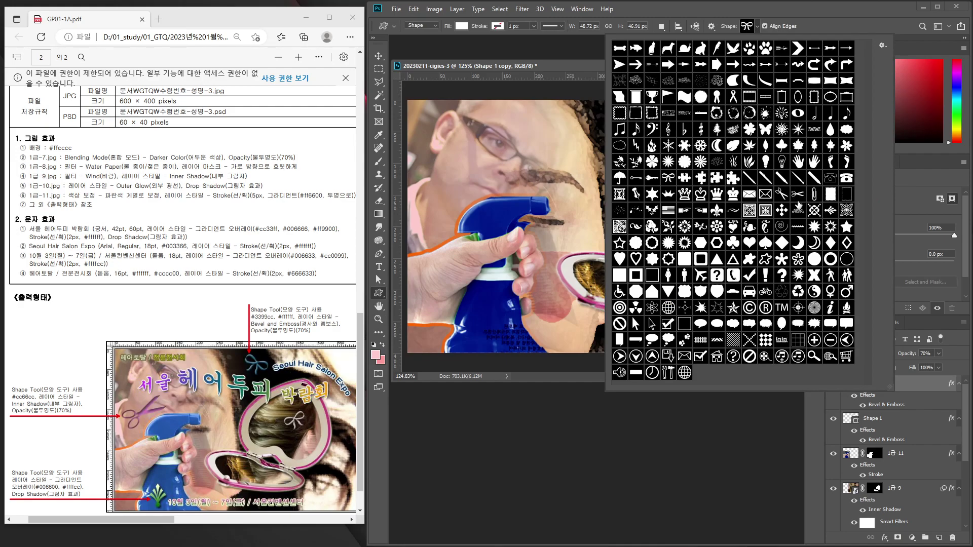
Draw the scissors custom shape beside the face, about 115 px wide, filled #cc66cc
{"action": "left_click", "coordinate": [798, 197]}
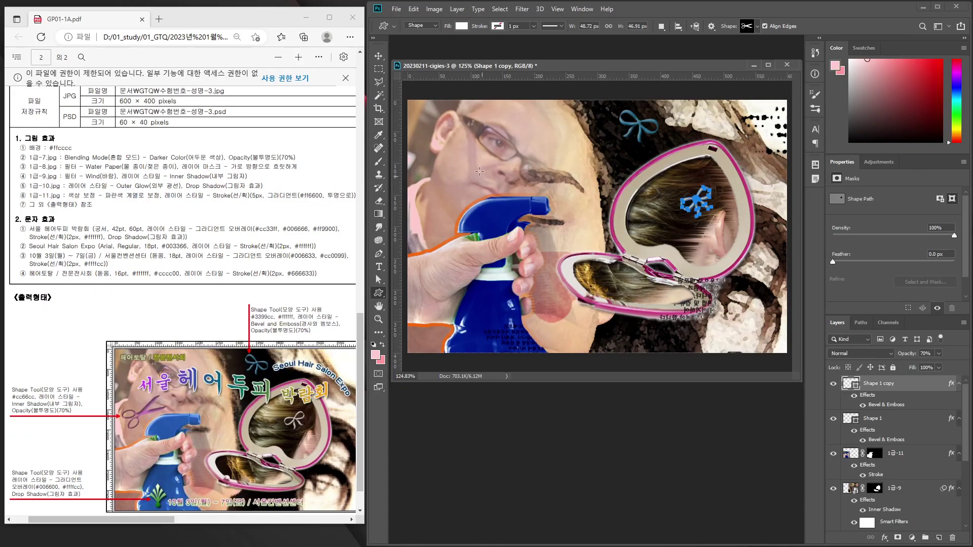
{"action": "left_click_drag", "start_coordinate": [428, 160], "coordinate": [491, 208]}
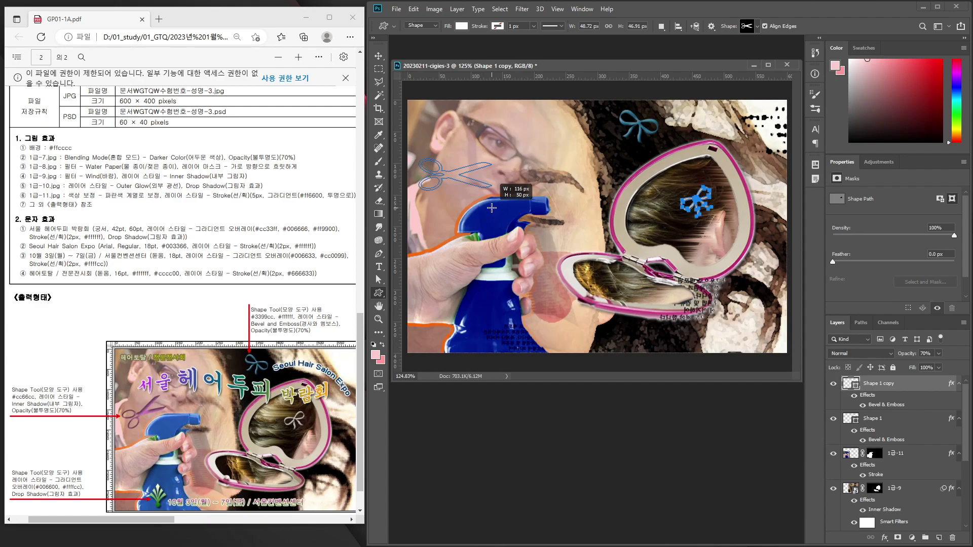
{"action": "left_click_drag", "start_coordinate": [492, 207], "coordinate": [491, 204]}
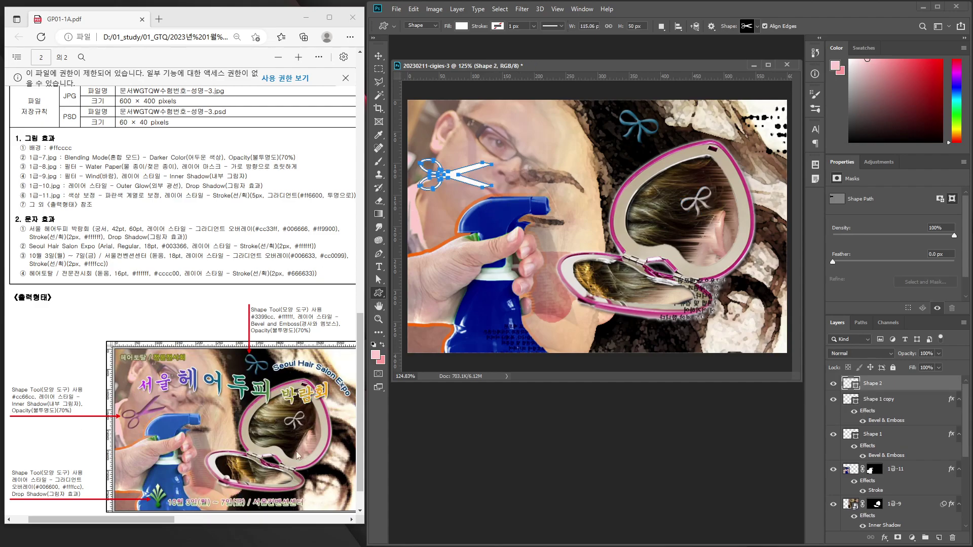
{"action": "double_click", "coordinate": [850, 384]}
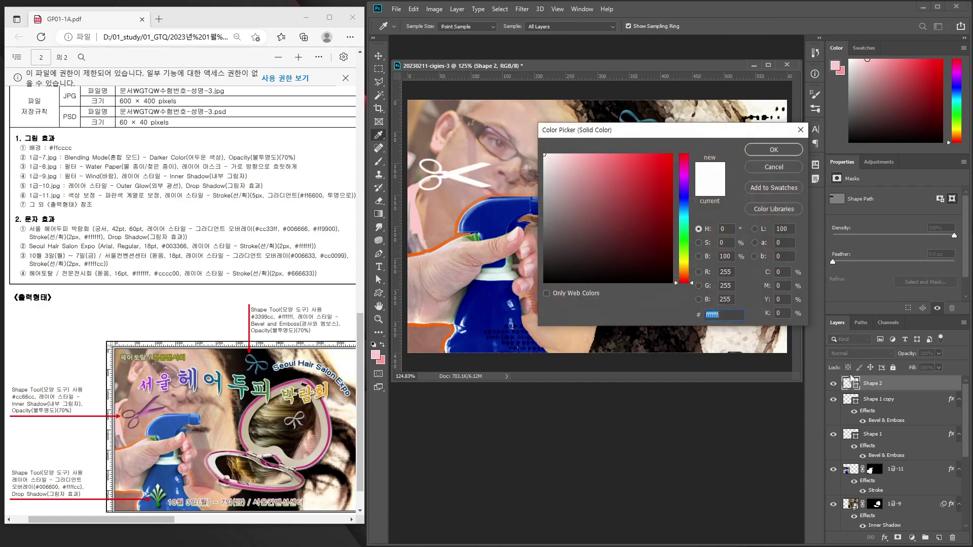
{"action": "type", "text": "cc66cc"}
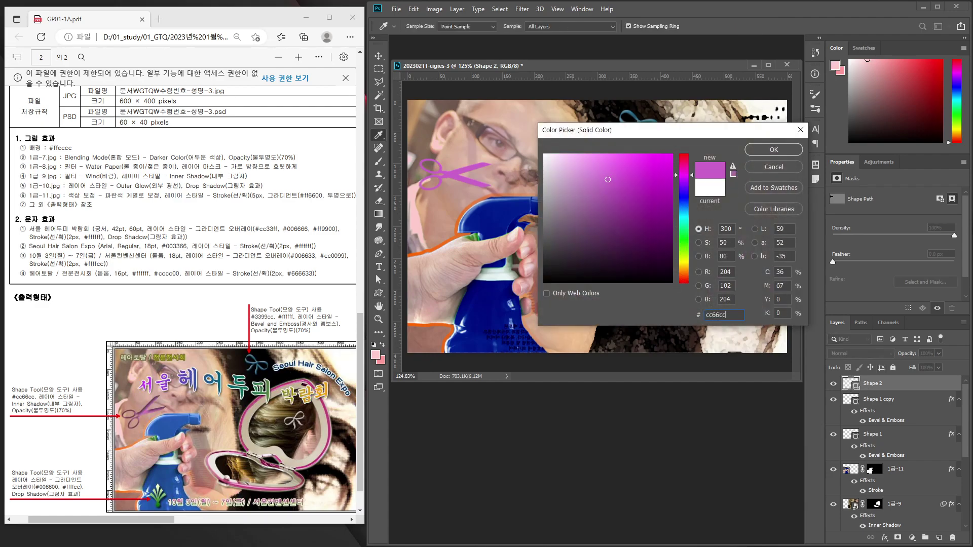
{"action": "key", "text": "Return"}
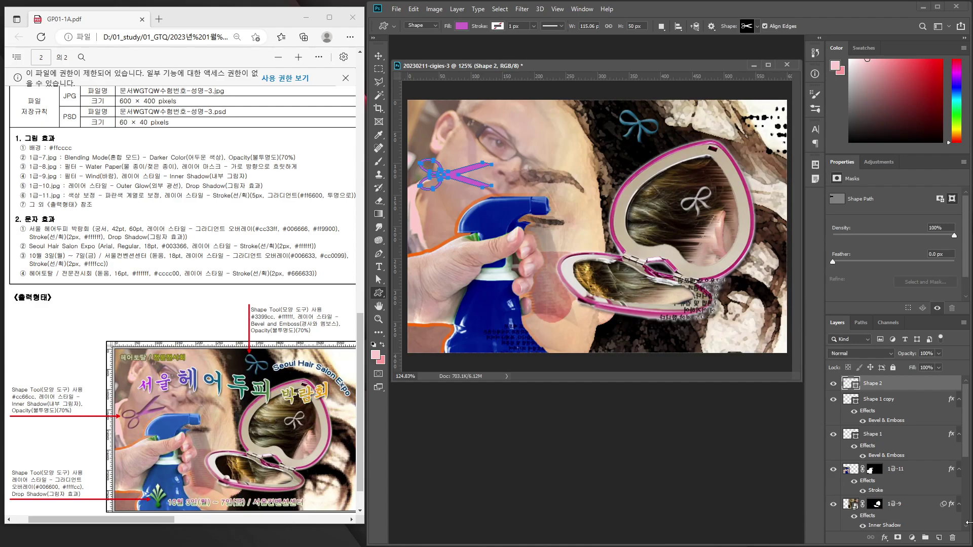
Add an Inner Shadow to the scissors layer and set its opacity to 70%
{"action": "left_click", "coordinate": [885, 538]}
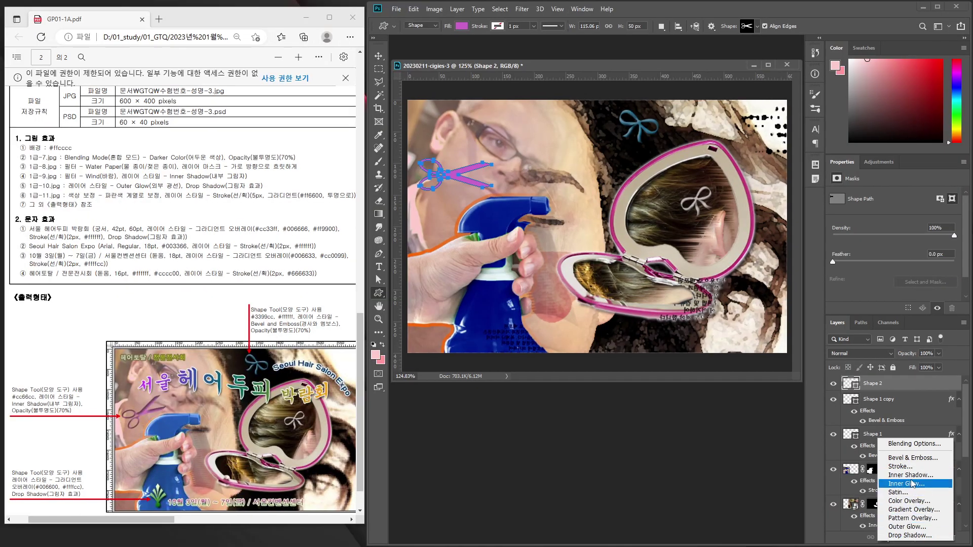
{"action": "left_click", "coordinate": [910, 475]}
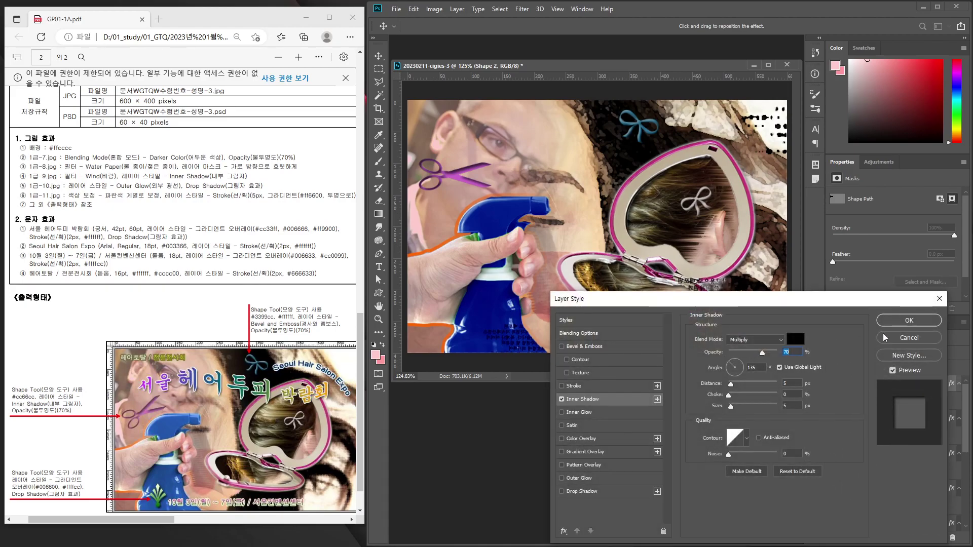
{"action": "left_click", "coordinate": [909, 322]}
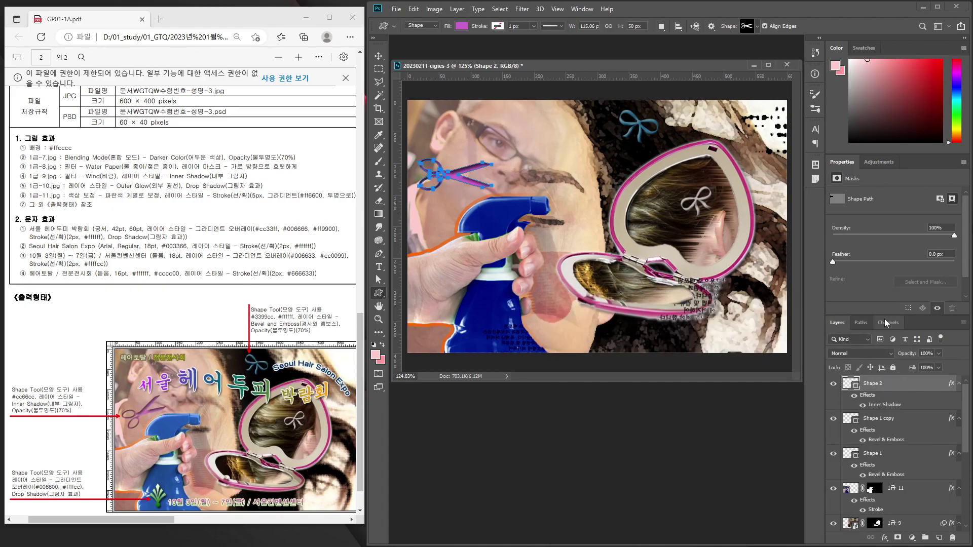
{"action": "left_click", "coordinate": [906, 354]}
{"action": "type", "text": "70"}
Tilt the scissors about 26° counter-clockwise, move them slightly down, and scale to about 91%
{"action": "key", "text": "ctrl+t"}
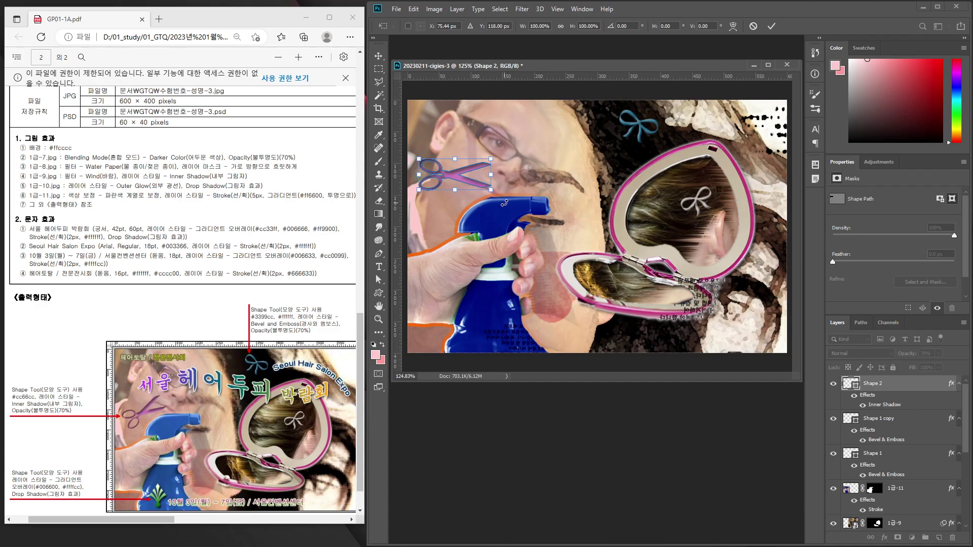
{"action": "left_click_drag", "start_coordinate": [510, 198], "coordinate": [514, 172]}
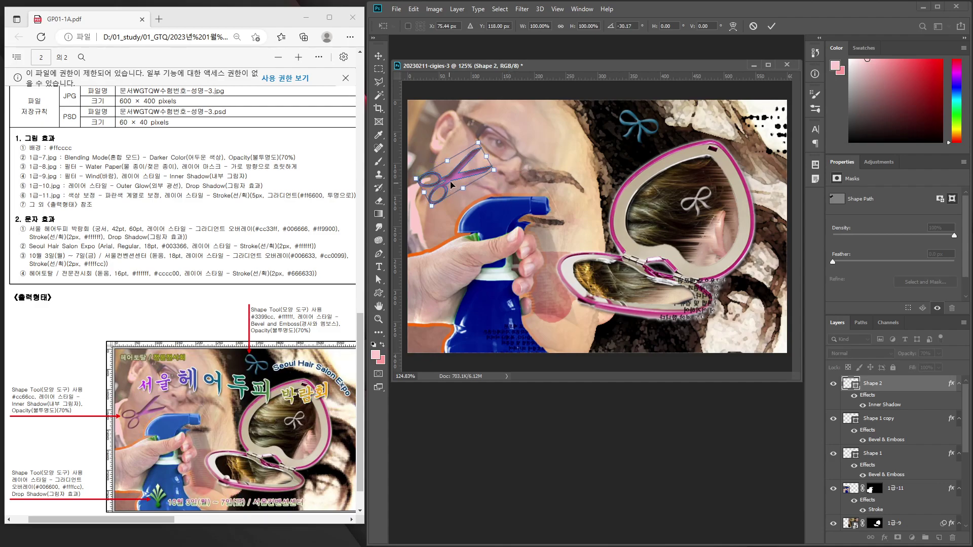
{"action": "left_click_drag", "start_coordinate": [453, 180], "coordinate": [453, 193]}
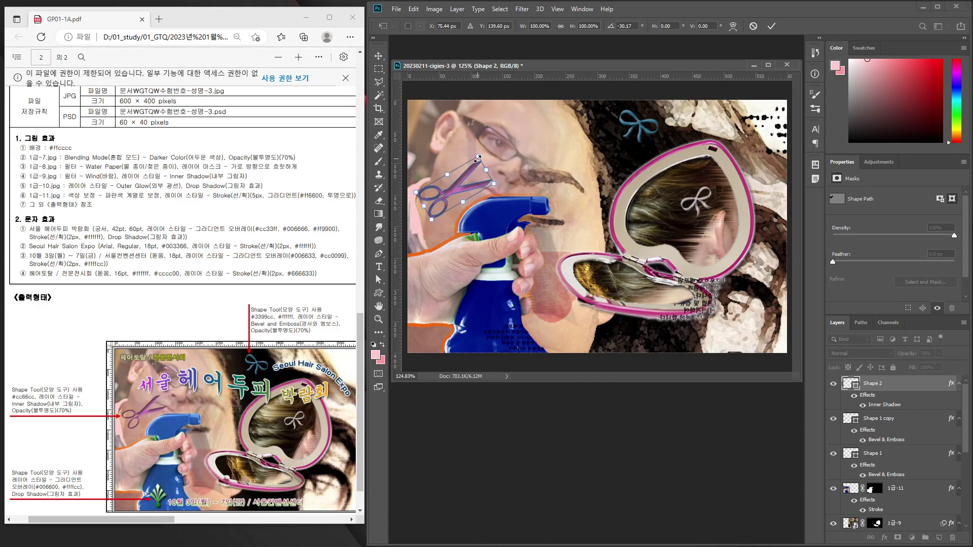
{"action": "left_click_drag", "start_coordinate": [479, 158], "coordinate": [469, 171]}
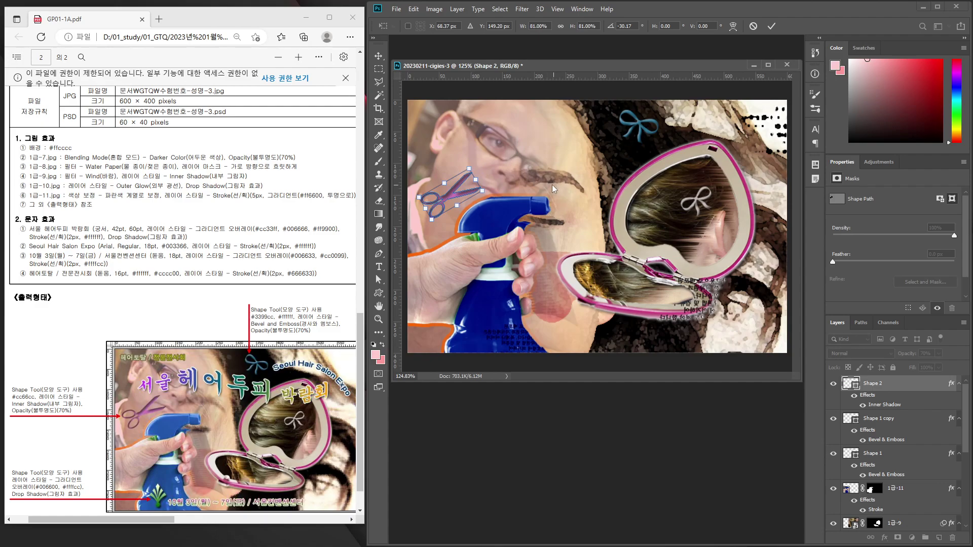
{"action": "mouse_move", "coordinate": [469, 170]}
{"action": "left_mouse_down"}
{"action": "mouse_move", "coordinate": [475, 163]}
{"action": "mouse_move", "coordinate": [502, 187]}
{"action": "mouse_move", "coordinate": [469, 196]}
{"action": "left_mouse_up"}
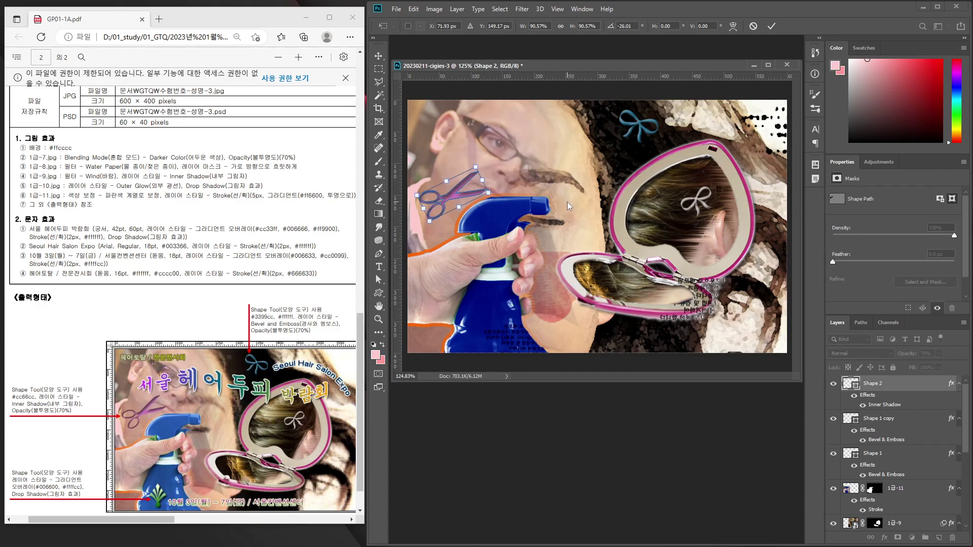
{"action": "key", "text": "Return"}
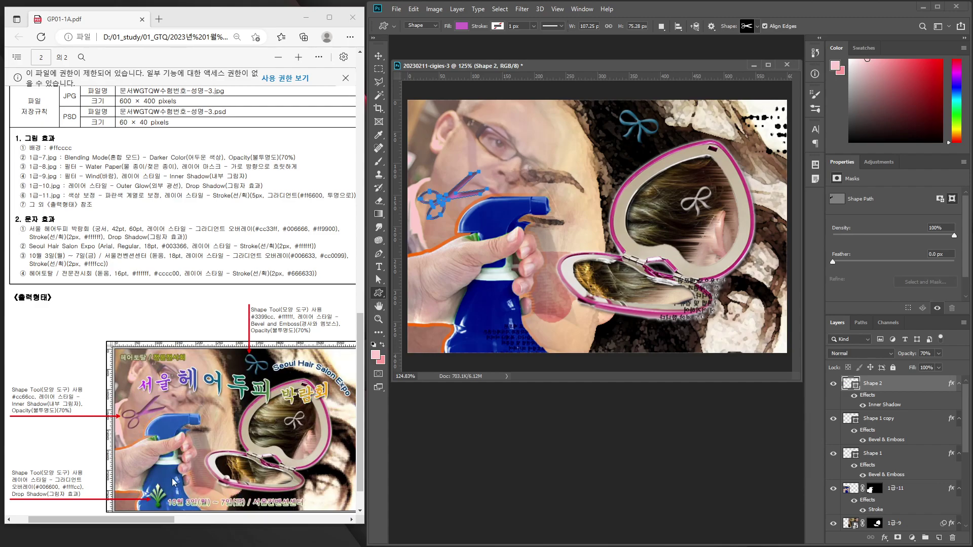
{"action": "key", "text": "Return"}
Draw the leafy ornament custom shape, about 63×45 px, on the lower spray bottle
{"action": "left_click", "coordinate": [757, 26]}
{"action": "left_click", "coordinate": [757, 26]}
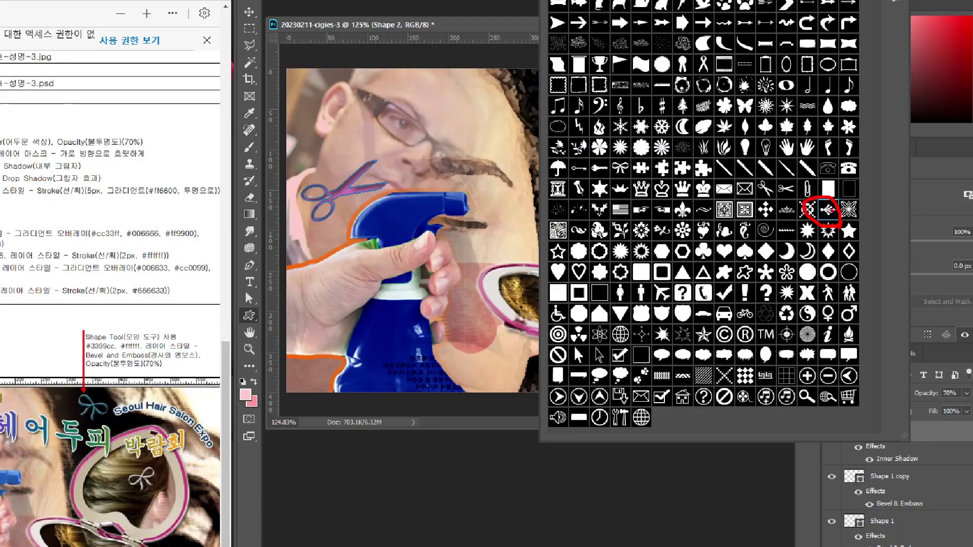
{"action": "double_click", "coordinate": [831, 211]}
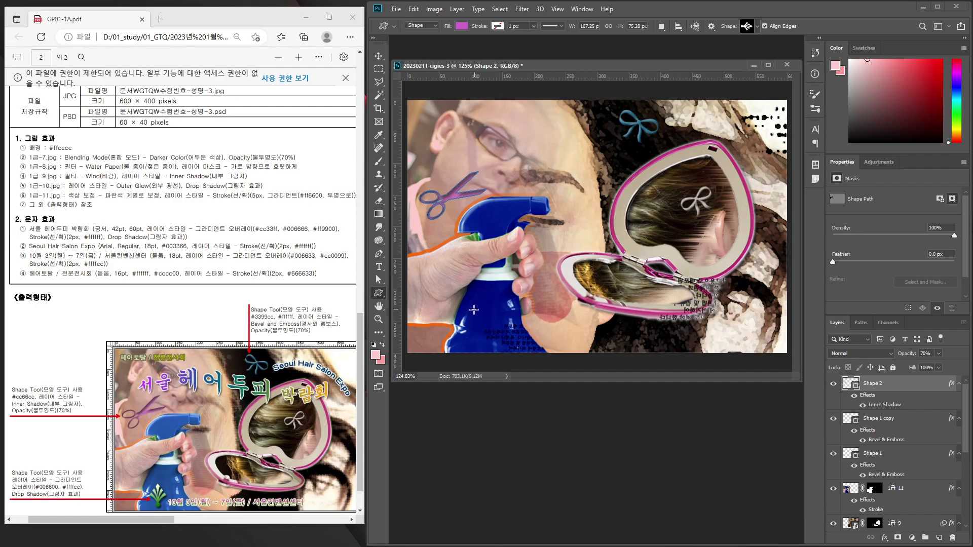
{"action": "left_click_drag", "start_coordinate": [474, 316], "coordinate": [503, 363]}
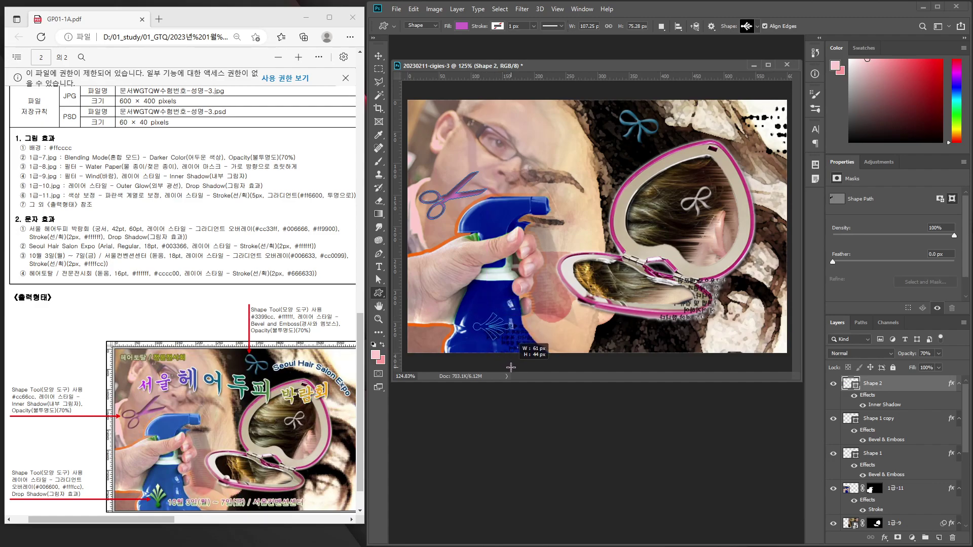
{"action": "left_click_drag", "start_coordinate": [503, 363], "coordinate": [517, 355]}
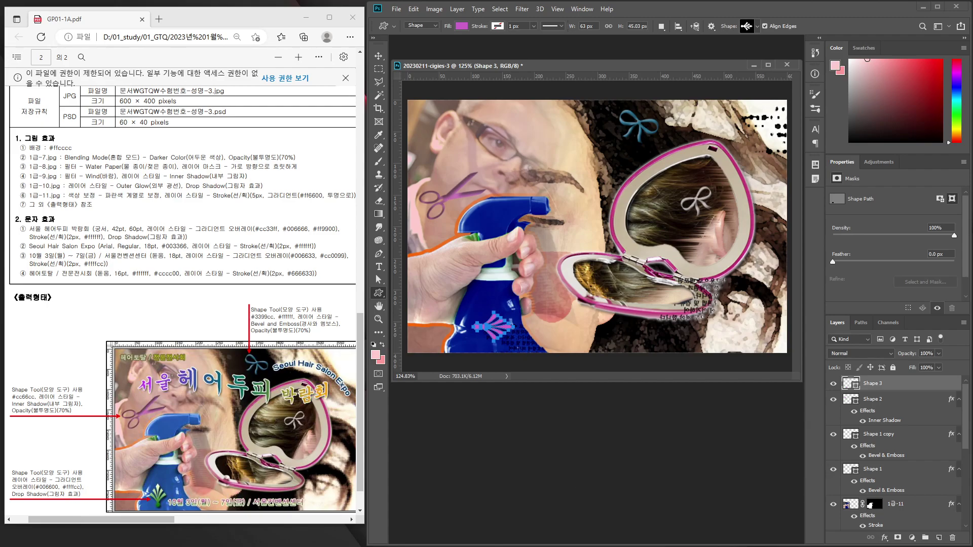
{"action": "left_click", "coordinate": [885, 538]}
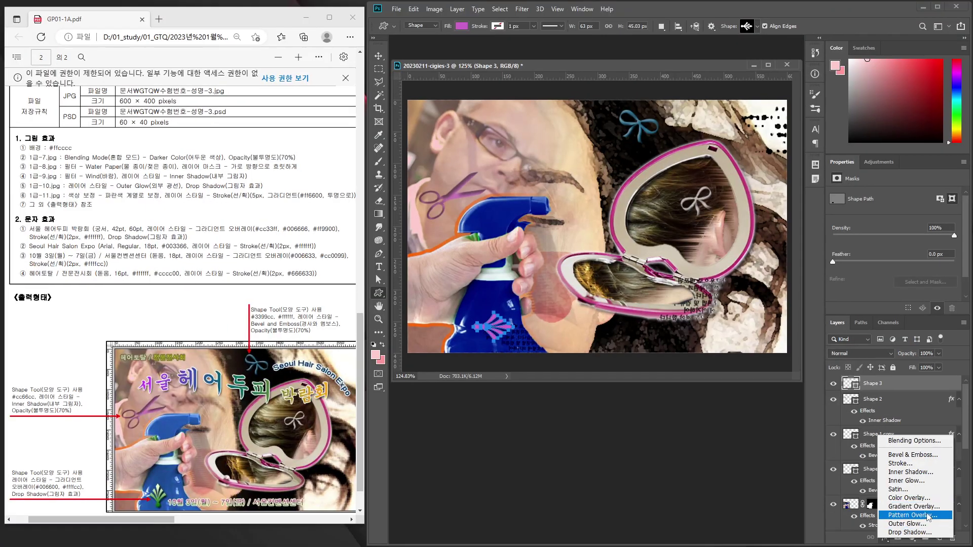
Add a Gradient Overlay to the ornament with its starting stop set to dark green #006600
{"action": "left_click", "coordinate": [925, 506]}
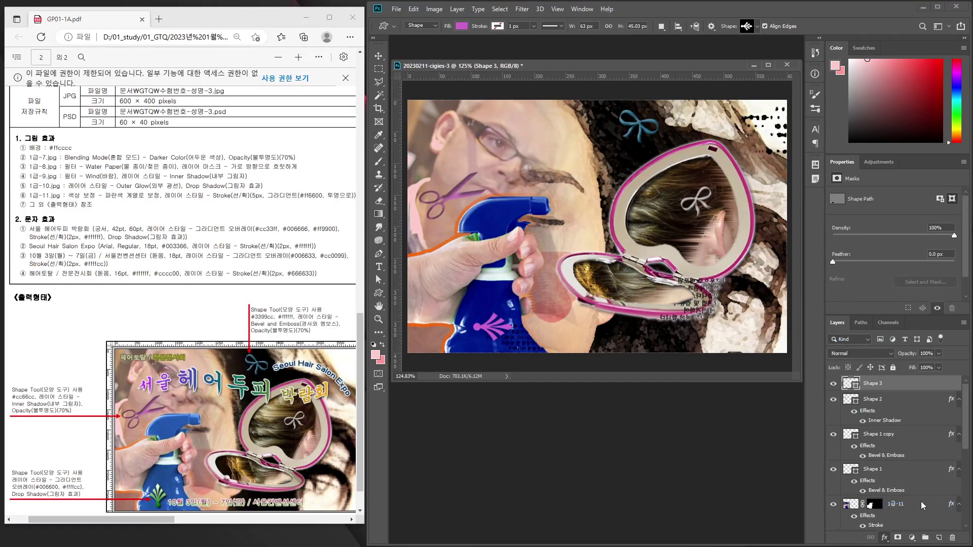
{"action": "left_click", "coordinate": [750, 362]}
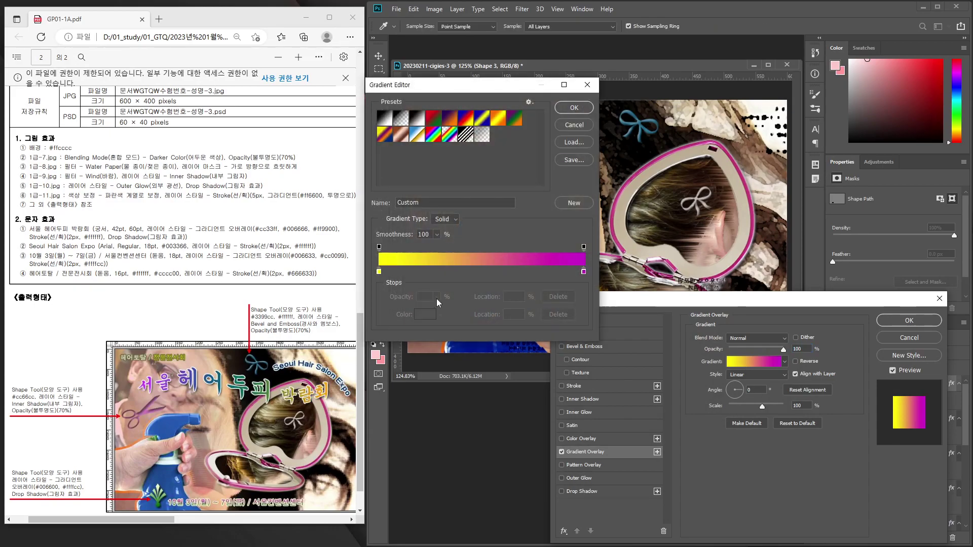
{"action": "left_click", "coordinate": [379, 271]}
{"action": "left_click", "coordinate": [425, 315]}
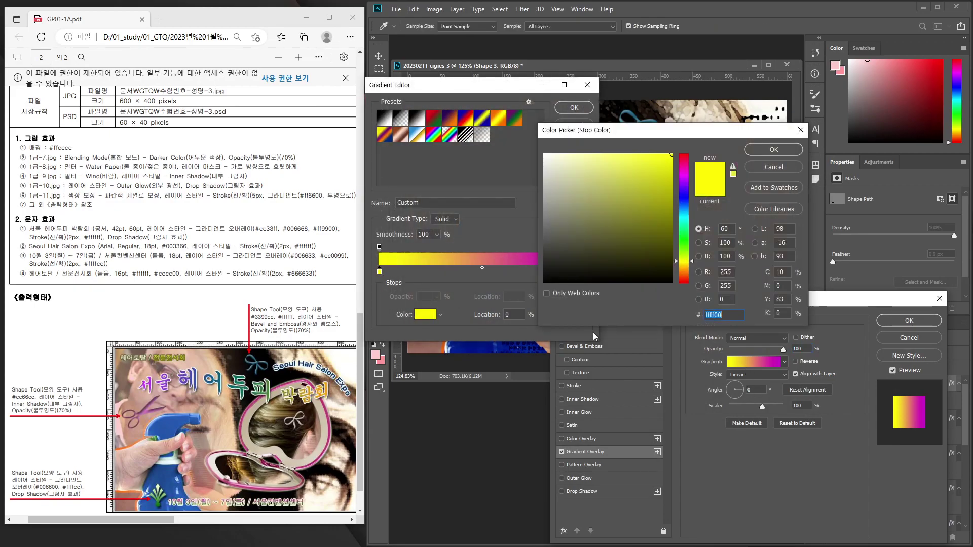
{"action": "type", "text": "0066"}
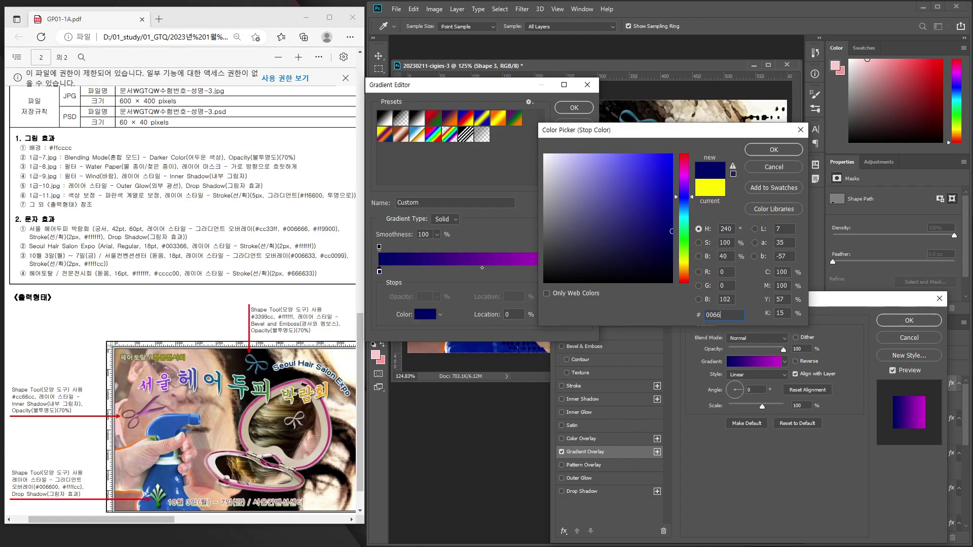
{"action": "type", "text": "00"}
{"action": "key", "text": "Return"}
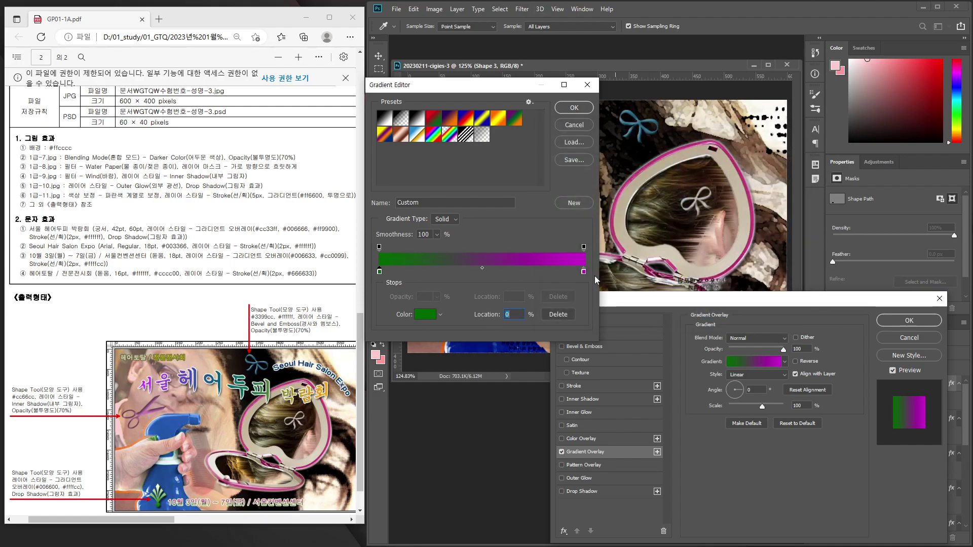
Set the gradient's ending stop to pale yellow #ffffcc and apply the overlay
{"action": "left_click", "coordinate": [584, 272]}
{"action": "left_click", "coordinate": [425, 314]}
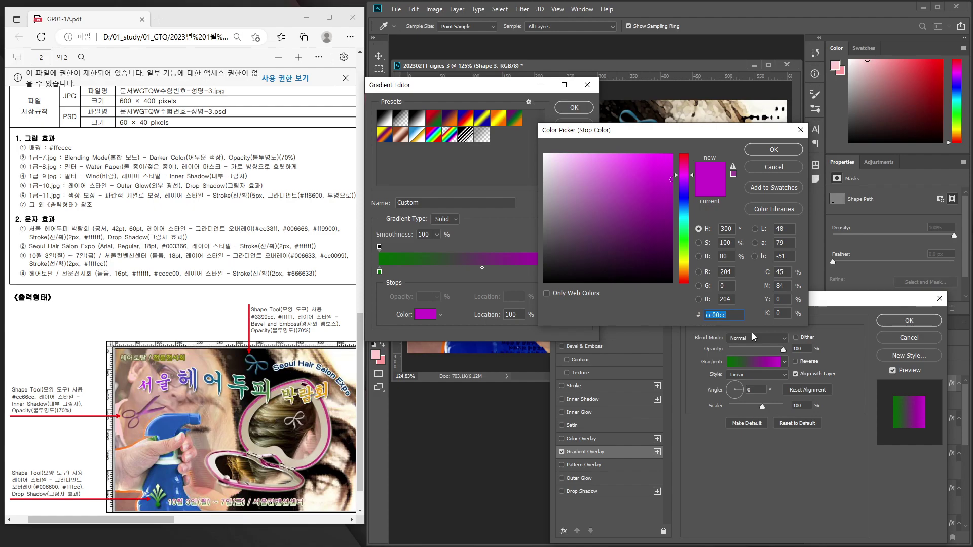
{"action": "type", "text": "ffffcc"}
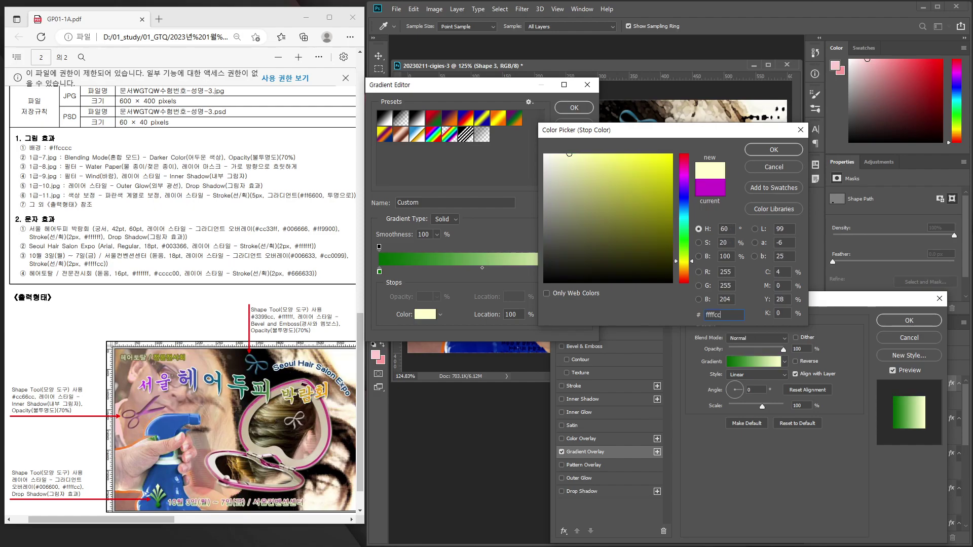
{"action": "key", "text": "Return"}
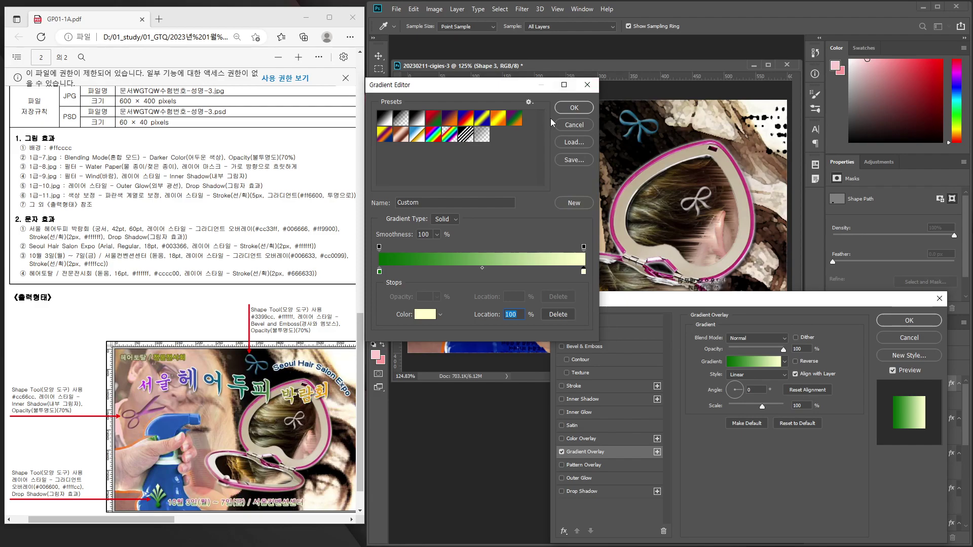
{"action": "left_click", "coordinate": [574, 108]}
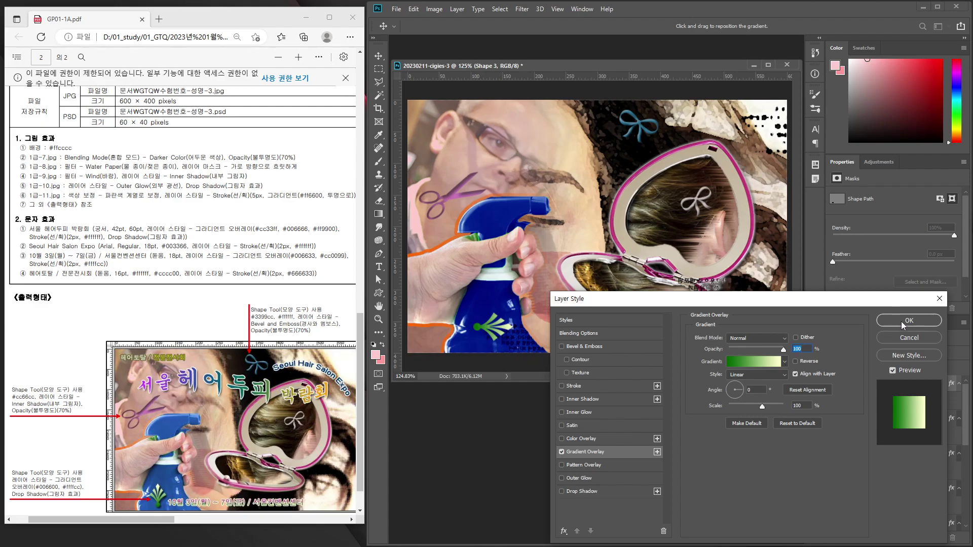
{"action": "left_click", "coordinate": [936, 320]}
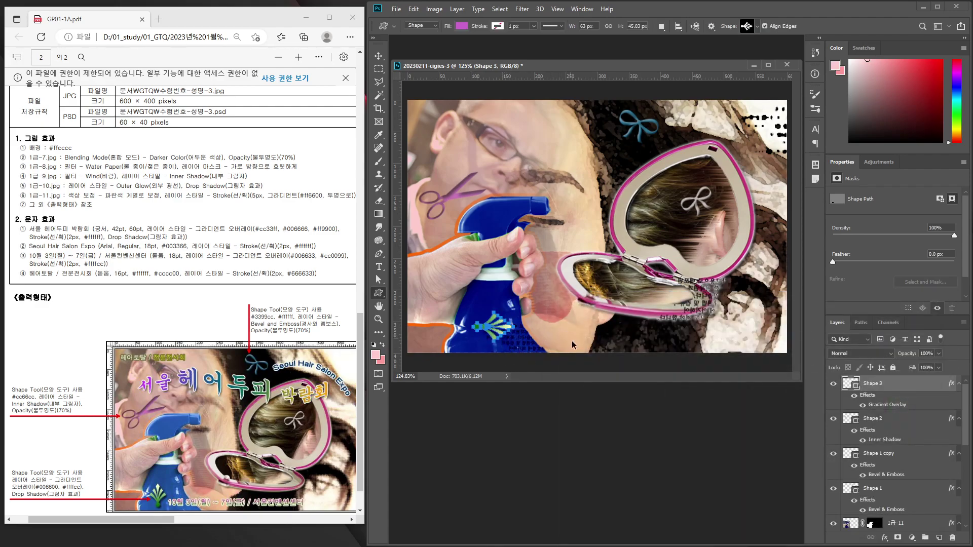
{"action": "key", "text": "ctrl+t"}
Rotate the ornament -90° to stand upright and nudge it slightly up-left on the bottle
{"action": "mouse_move", "coordinate": [543, 329]}
{"action": "left_mouse_down"}
{"action": "mouse_move", "coordinate": [490, 295]}
{"action": "mouse_move", "coordinate": [575, 325]}
{"action": "left_mouse_up"}
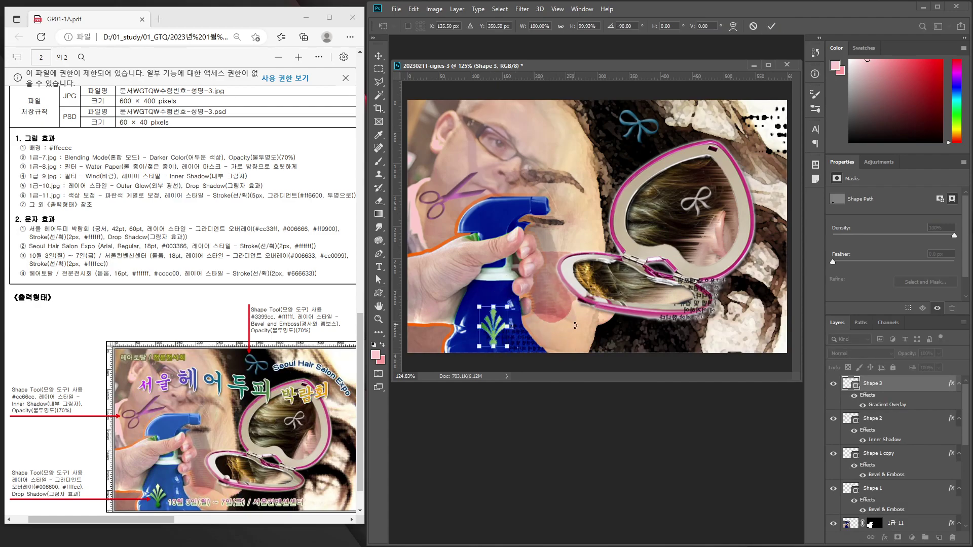
{"action": "key", "text": "Return"}
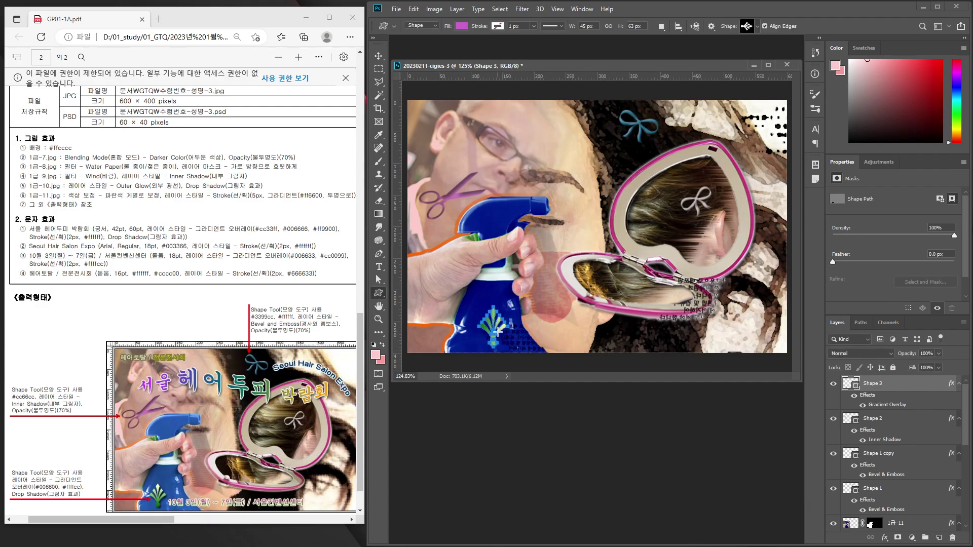
{"action": "left_click", "coordinate": [378, 56]}
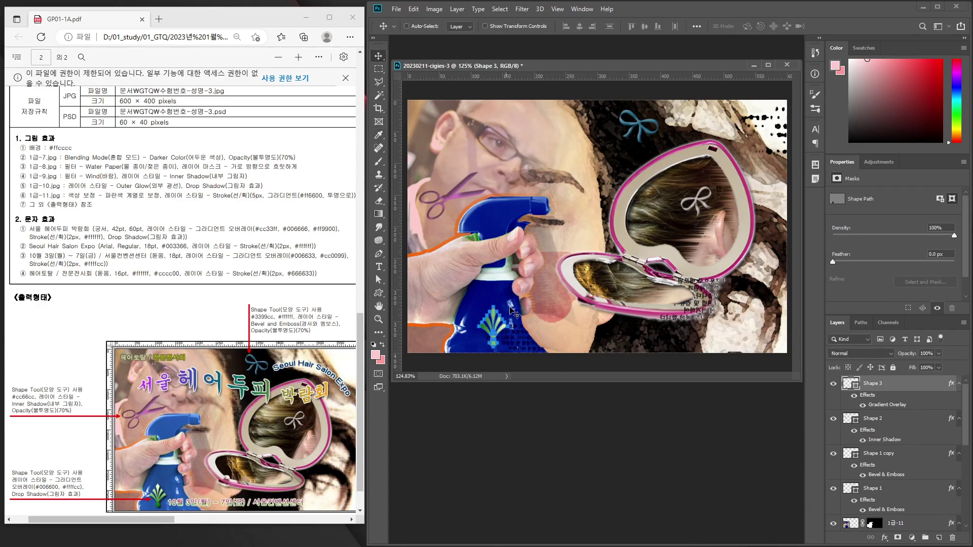
{"action": "left_click_drag", "start_coordinate": [499, 325], "coordinate": [490, 323]}
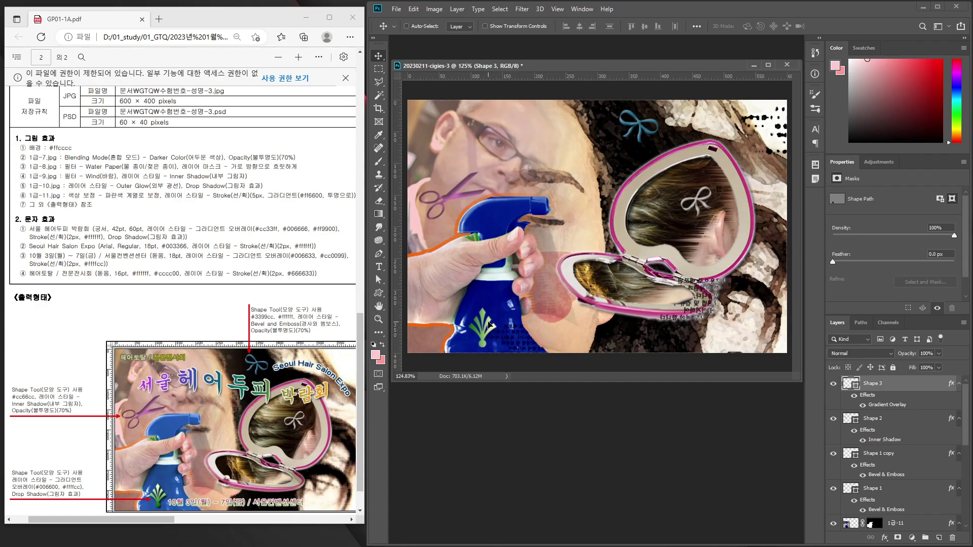
Change the ornament's gradient overlay angle to 90° and add a drop shadow
{"action": "double_click", "coordinate": [900, 405]}
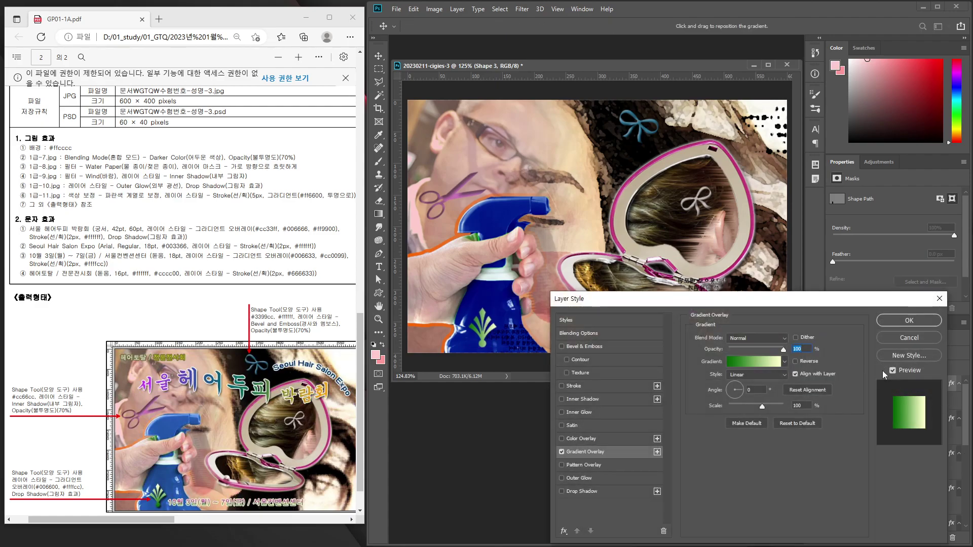
{"action": "left_click", "coordinate": [760, 391]}
{"action": "type", "text": "90"}
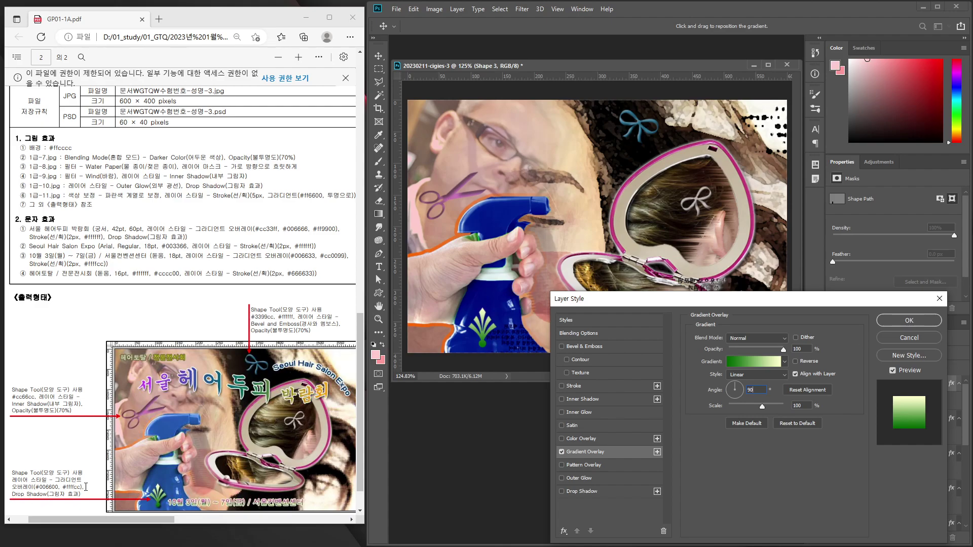
{"action": "left_click", "coordinate": [583, 491]}
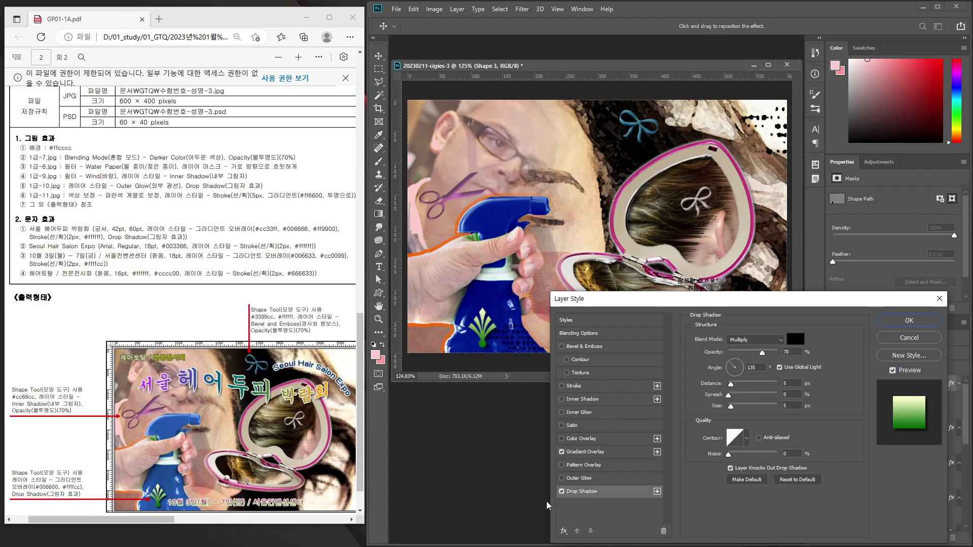
{"action": "left_click", "coordinate": [910, 320]}
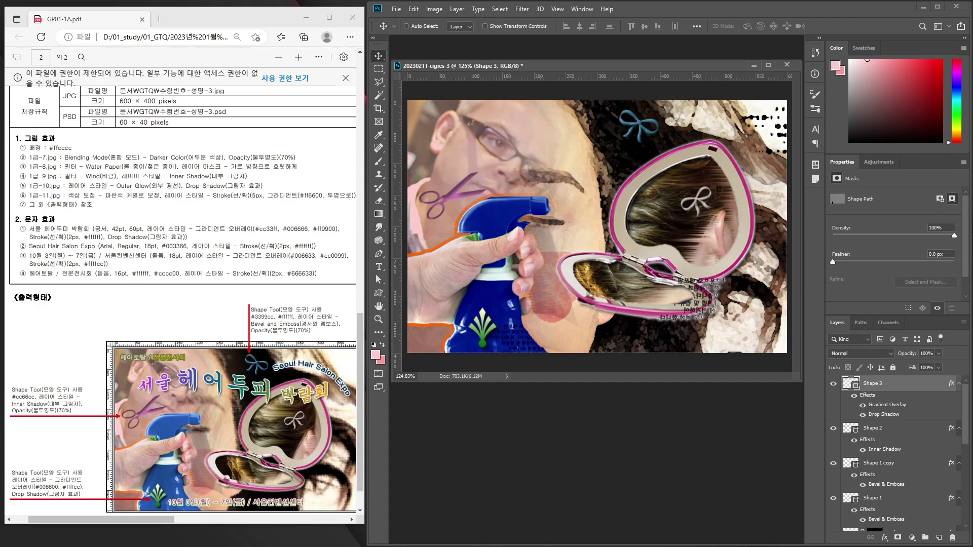
Add a text layer reading 서울 헤어두피 박람회 near the top of the poster
{"action": "left_click", "coordinate": [380, 269]}
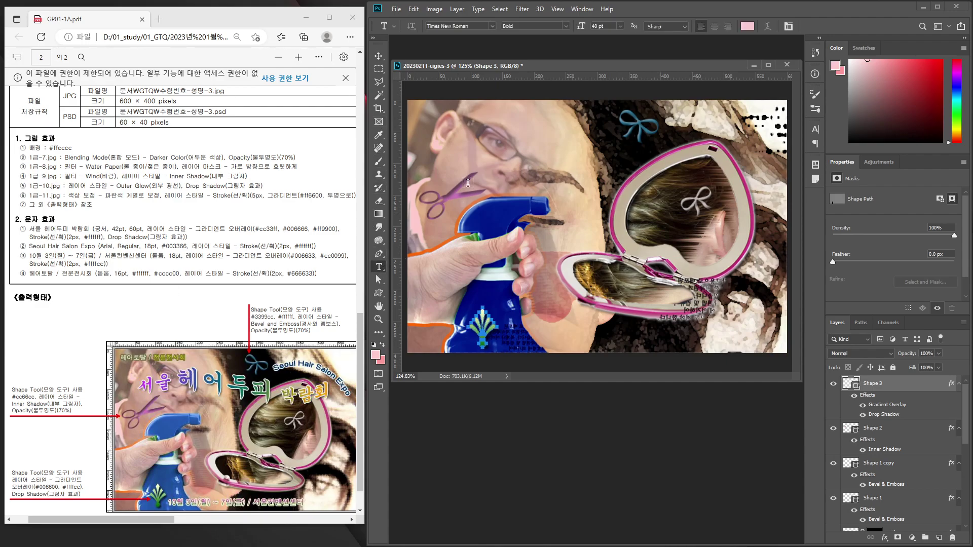
{"action": "left_click", "coordinate": [450, 156]}
{"action": "type", "text": "서"}
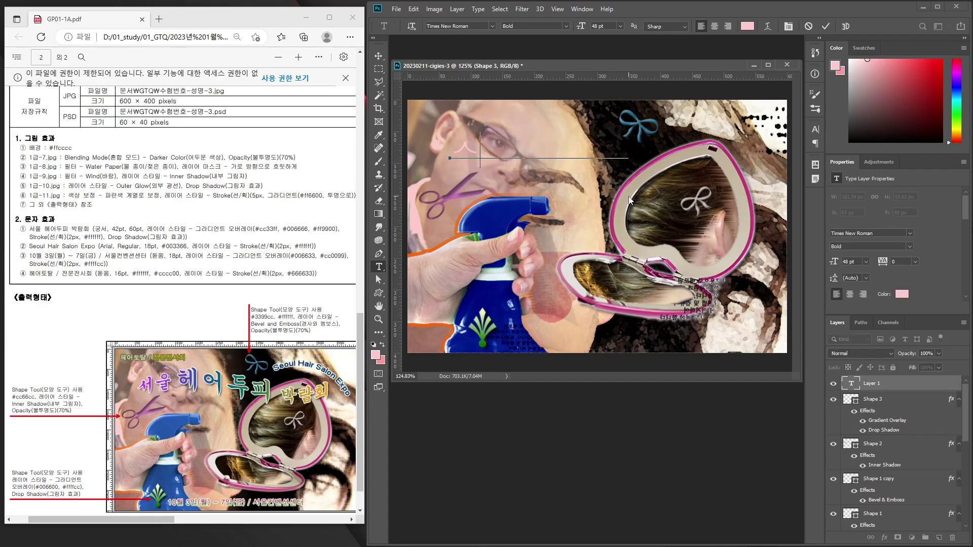
{"action": "type", "text": "울 "}
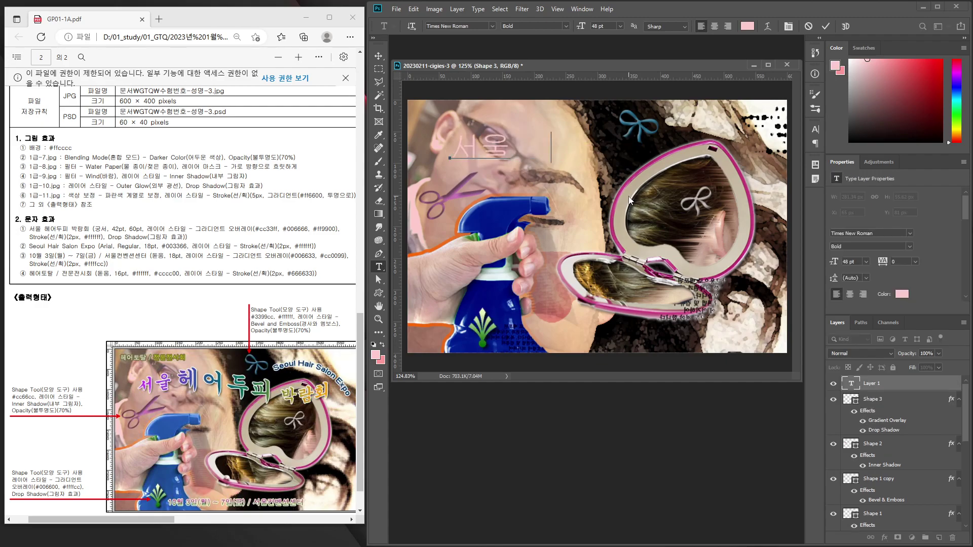
{"action": "type", "text": "헤어두피 박람"}
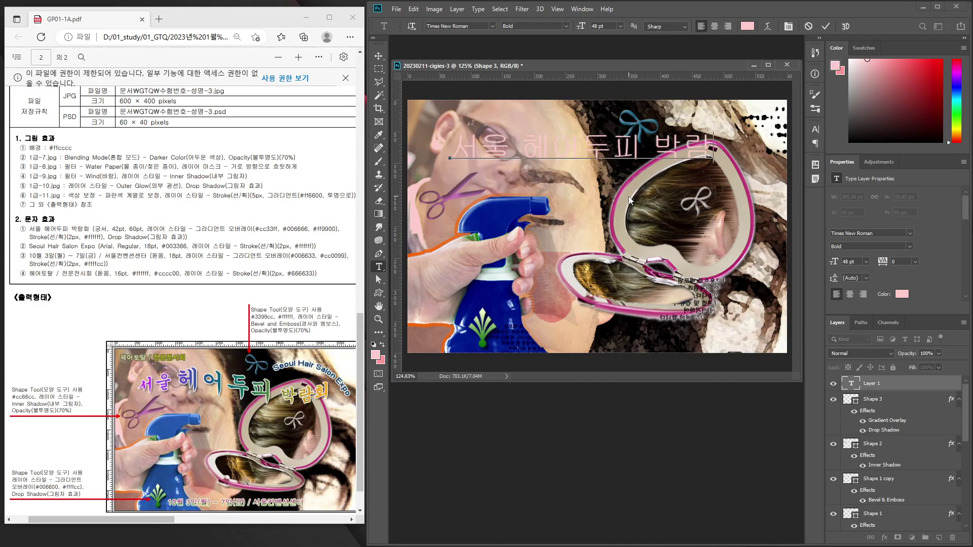
{"action": "type", "text": "회"}
{"action": "left_click", "coordinate": [384, 55]}
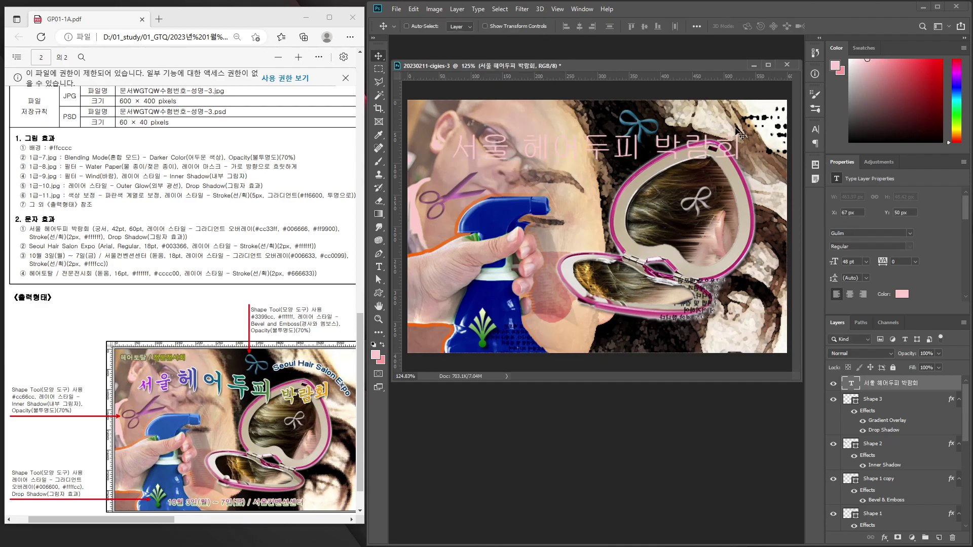
Change the title's font to Gungsuh and its size to 42 pt
{"action": "left_click", "coordinate": [862, 233]}
{"action": "key", "text": "BackSpace"}
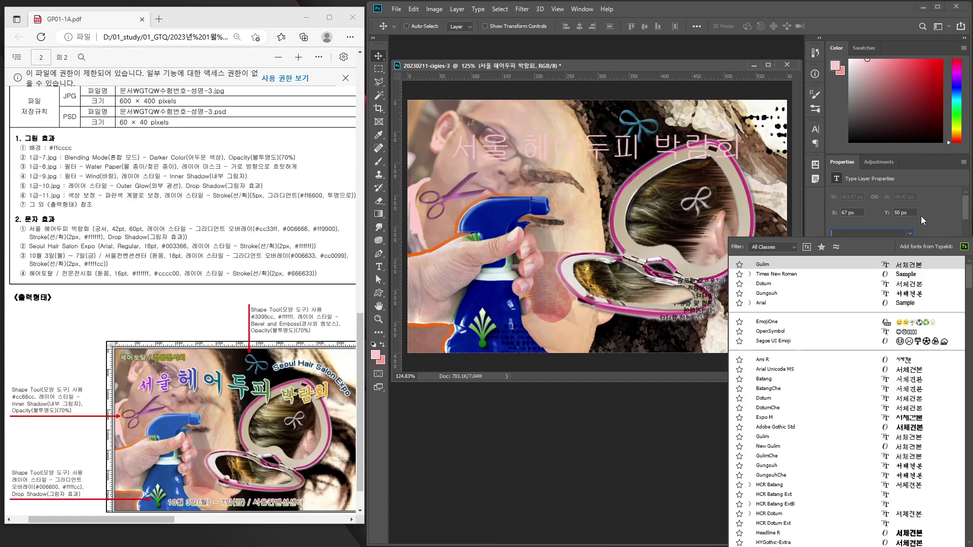
{"action": "type", "text": "gu"}
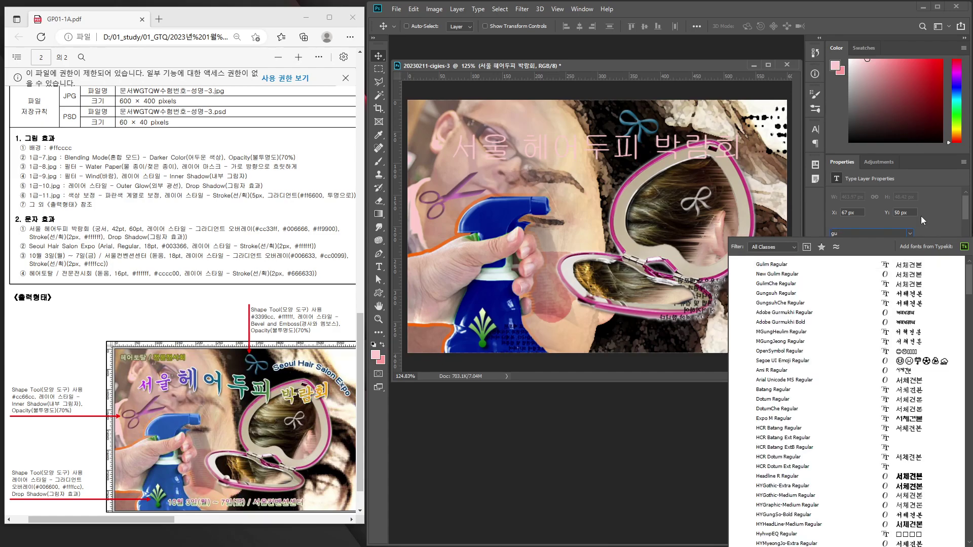
{"action": "type", "text": "ng"}
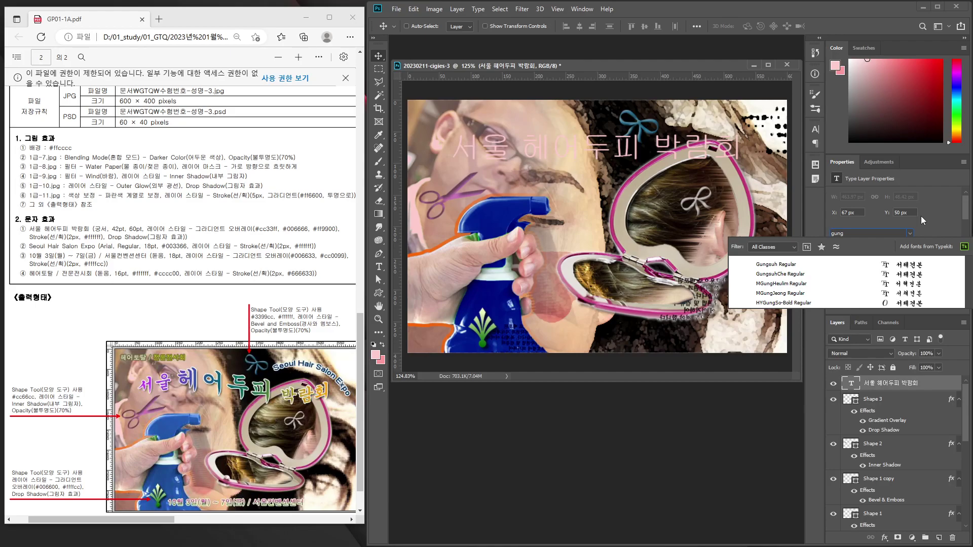
{"action": "left_click", "coordinate": [788, 268]}
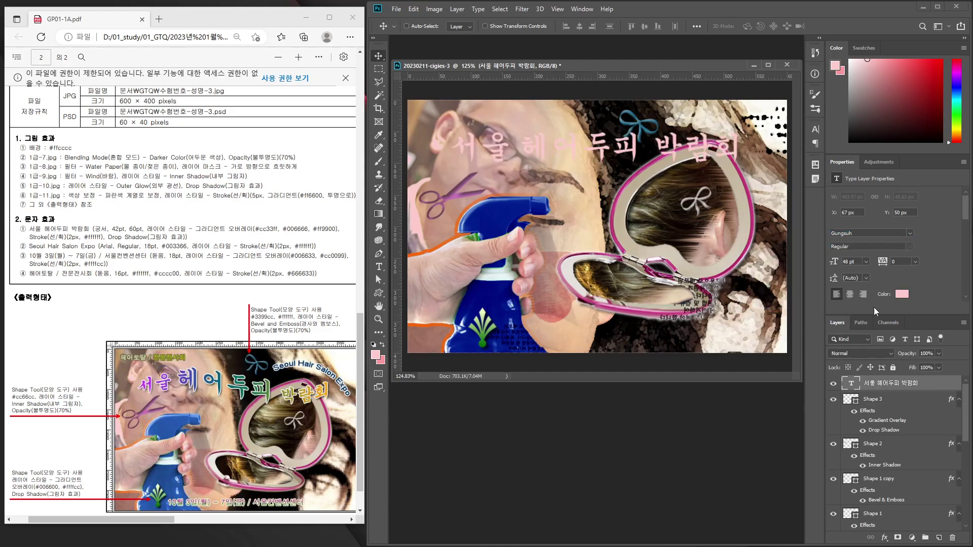
{"action": "left_click", "coordinate": [859, 261]}
{"action": "type", "text": "42"}
{"action": "key", "text": "Return"}
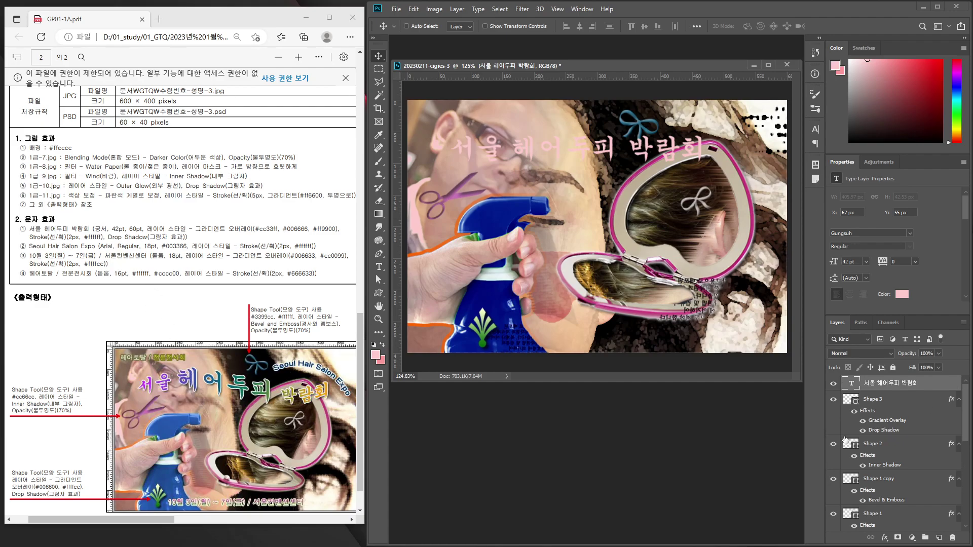
Enlarge the word 헤어두피 in the title to 60 pt, leaving the rest at 42 pt
{"action": "double_click", "coordinate": [850, 386]}
{"action": "left_click", "coordinate": [514, 145]}
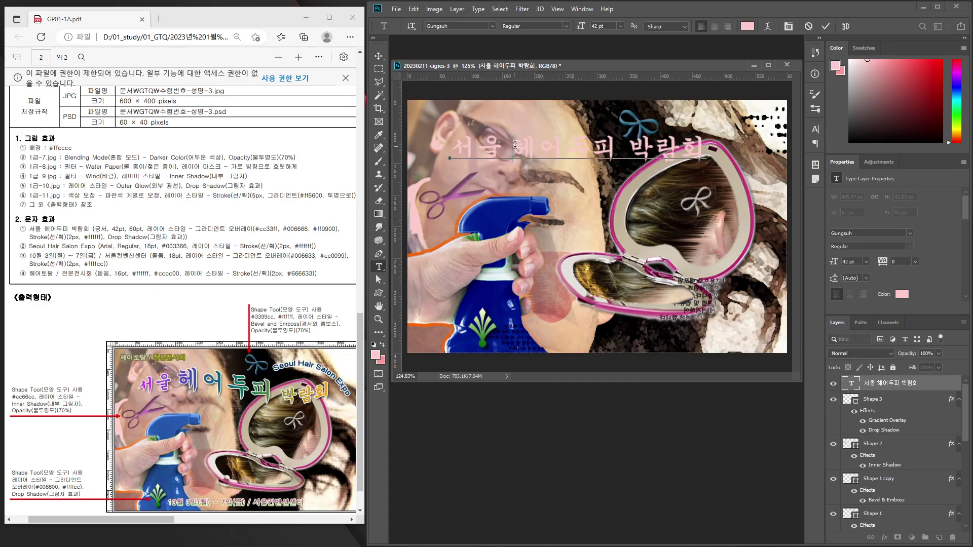
{"action": "left_click_drag", "start_coordinate": [515, 144], "coordinate": [618, 147]}
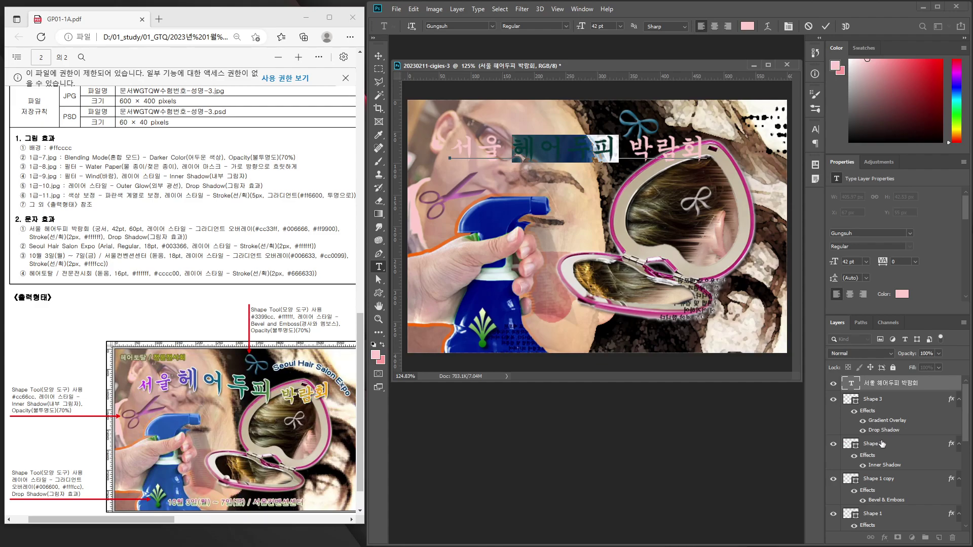
{"action": "left_click", "coordinate": [866, 259]}
{"action": "type", "text": "60"}
{"action": "key", "text": "Return"}
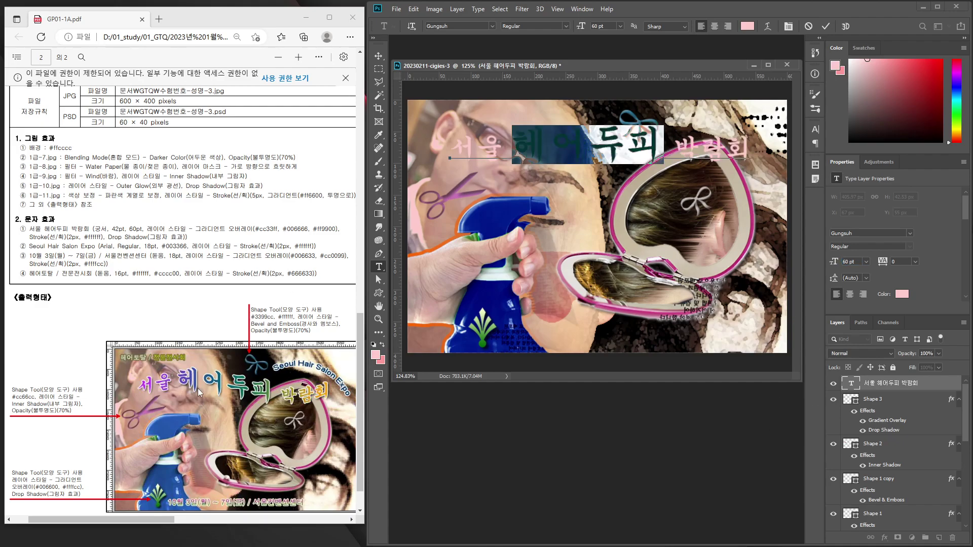
{"action": "left_click", "coordinate": [379, 56]}
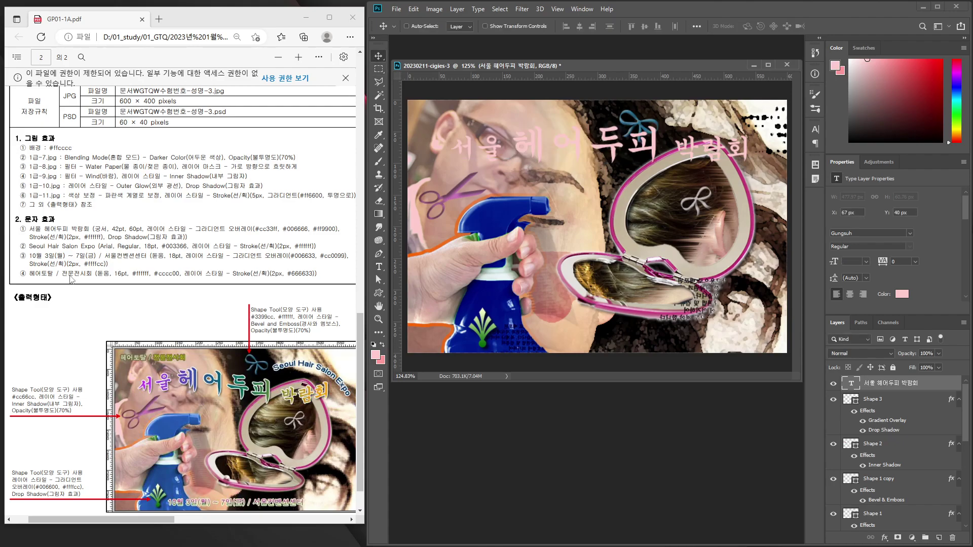
Add a Gradient Overlay effect to the title layer
{"action": "left_click", "coordinate": [884, 537]}
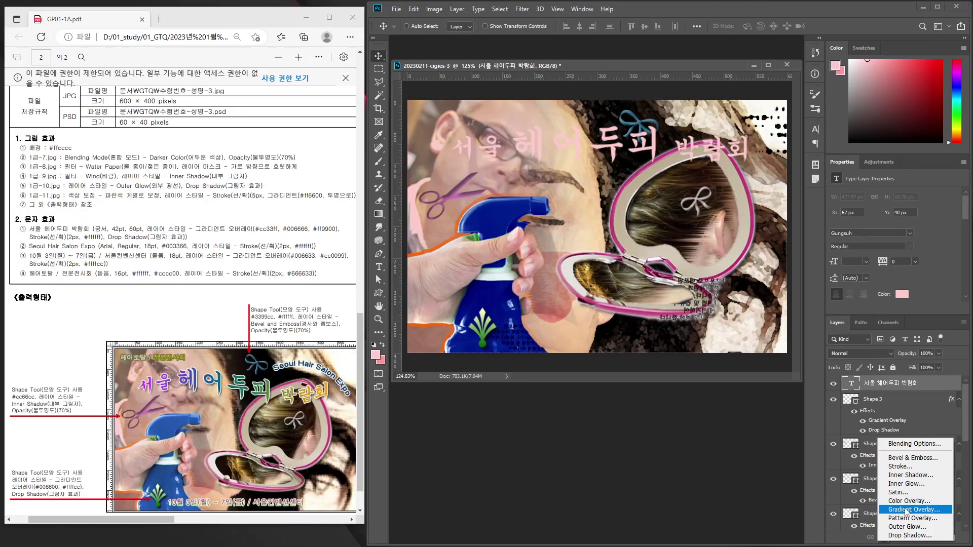
{"action": "left_click", "coordinate": [905, 508]}
{"action": "left_click_drag", "start_coordinate": [694, 296], "coordinate": [579, 214]}
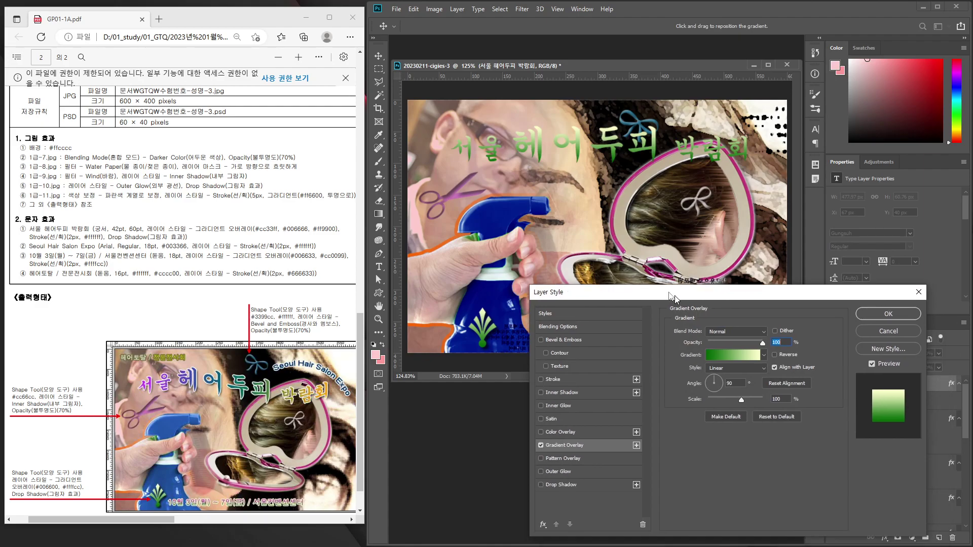
{"action": "left_click", "coordinate": [628, 275]}
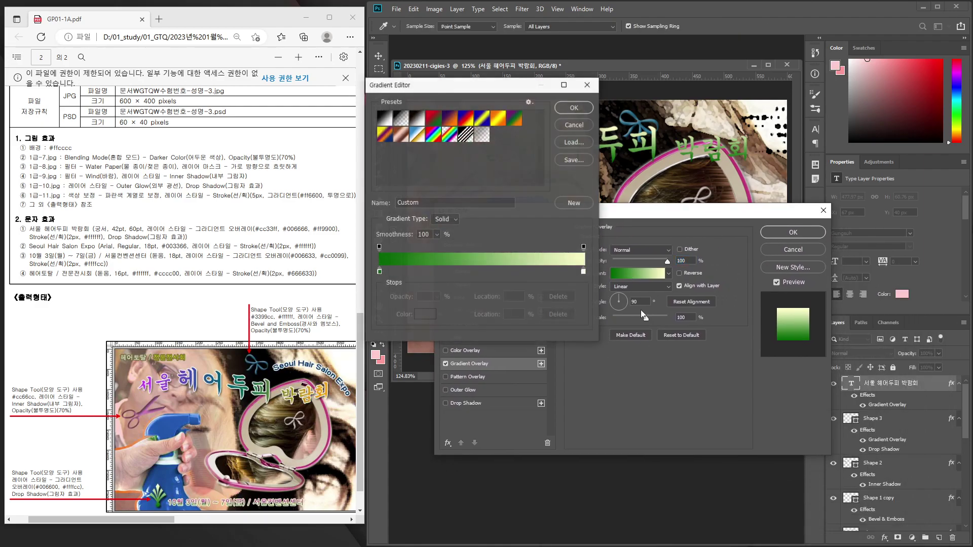
Add a middle gradient stop; set the left stop to #cc33ff and the middle to #006666
{"action": "left_click", "coordinate": [480, 272]}
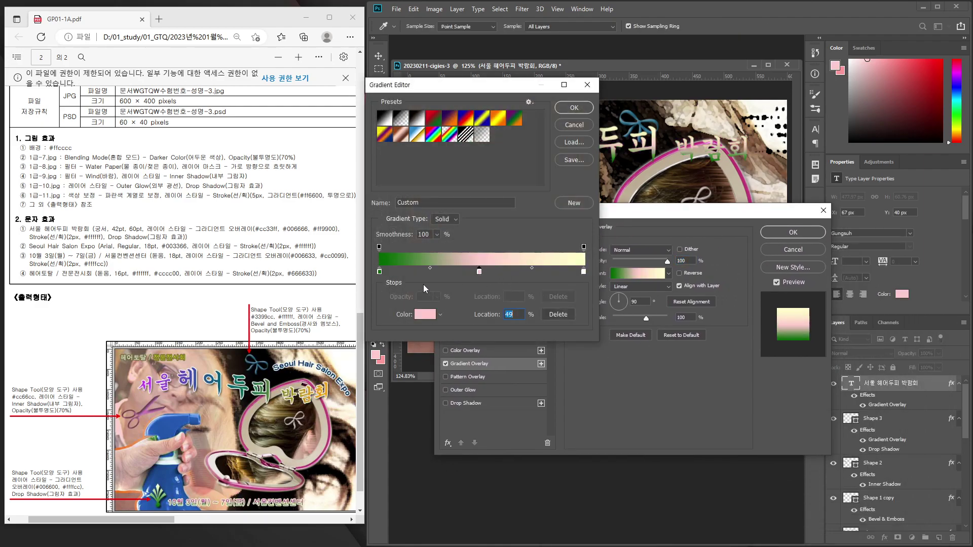
{"action": "left_click", "coordinate": [379, 271]}
{"action": "left_click", "coordinate": [428, 316]}
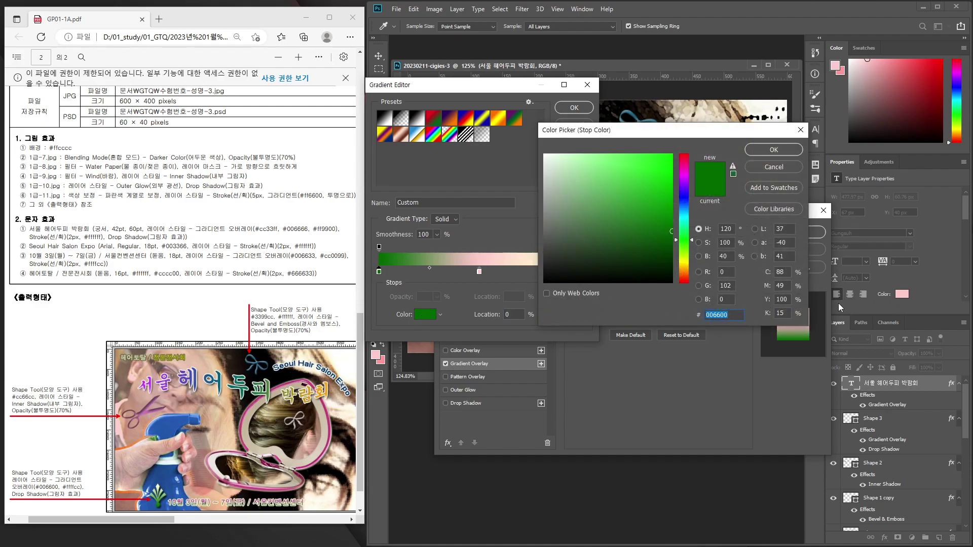
{"action": "type", "text": "cc33ff"}
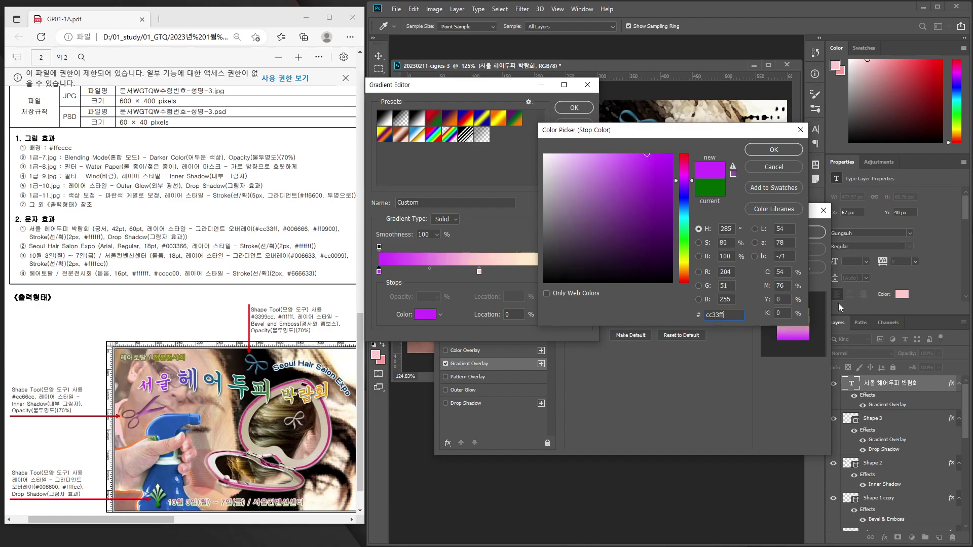
{"action": "key", "text": "Return"}
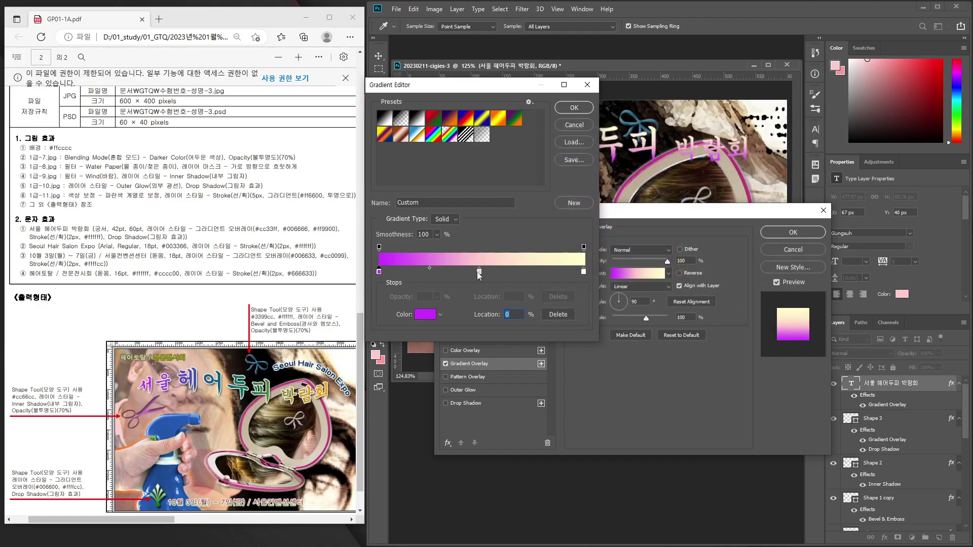
{"action": "left_click", "coordinate": [479, 272]}
{"action": "left_click", "coordinate": [425, 314]}
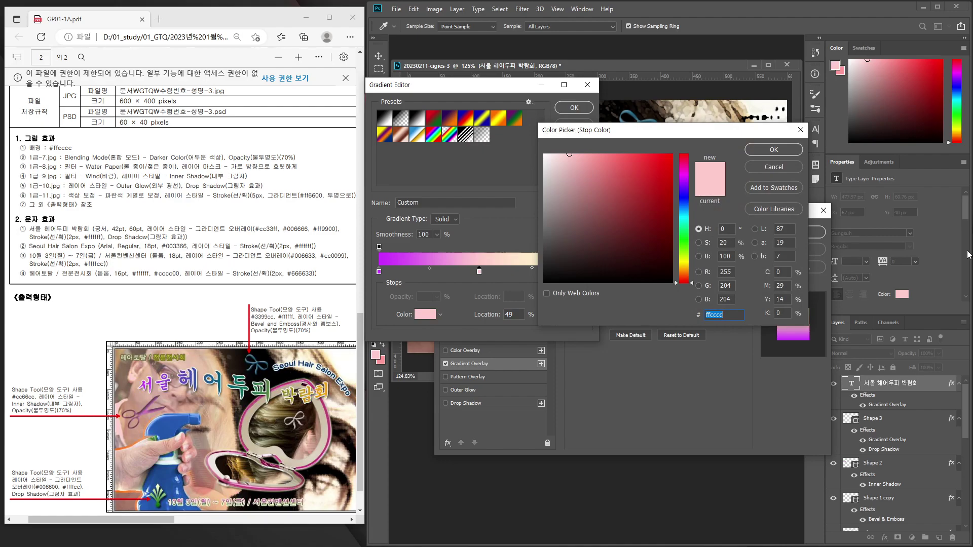
{"action": "type", "text": "006666"}
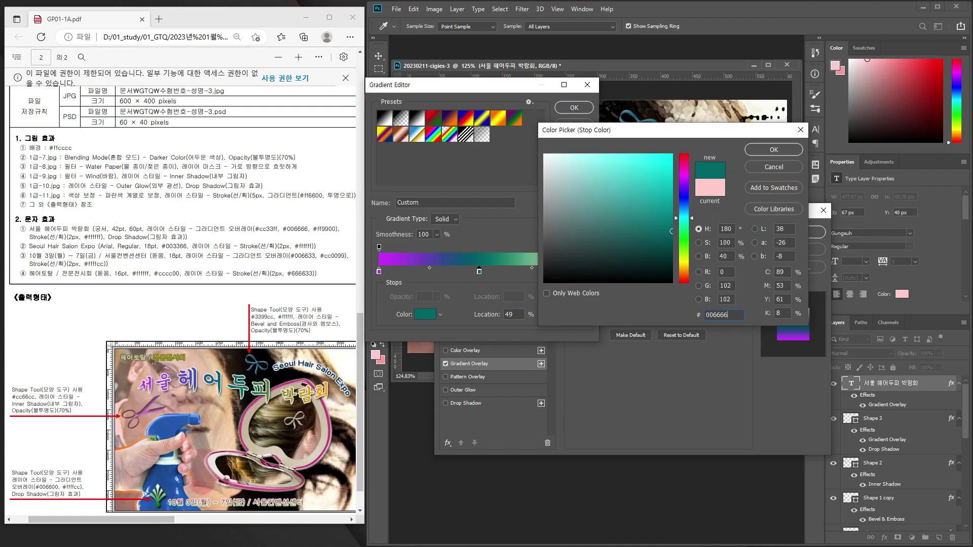
{"action": "key", "text": "Return"}
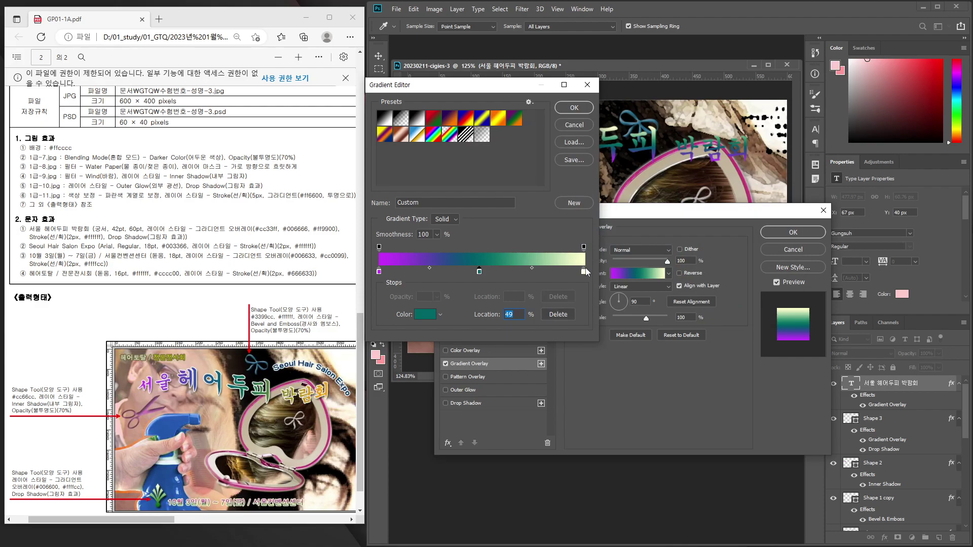
Set the right gradient stop to orange #ff9900 and accept the gradient
{"action": "left_click", "coordinate": [583, 272]}
{"action": "left_click", "coordinate": [425, 314]}
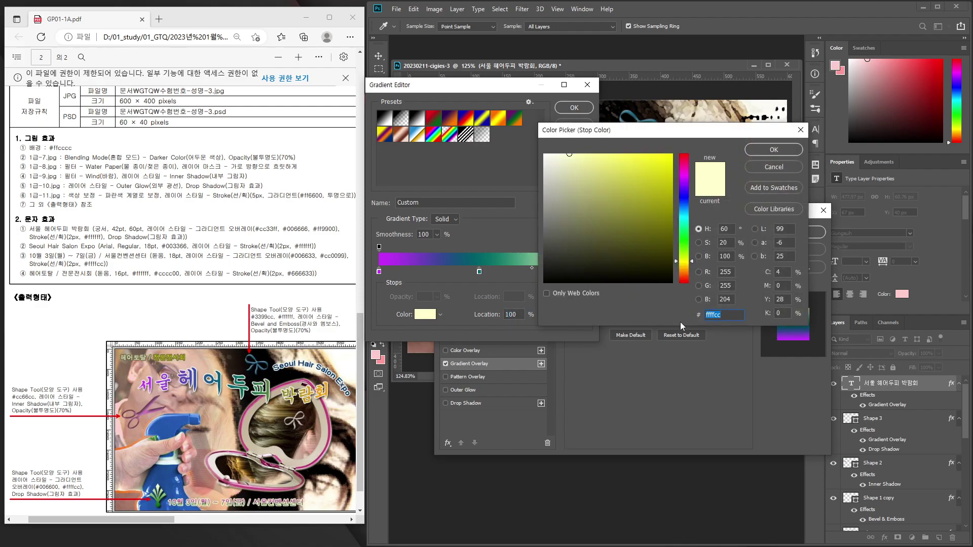
{"action": "type", "text": "ff9900"}
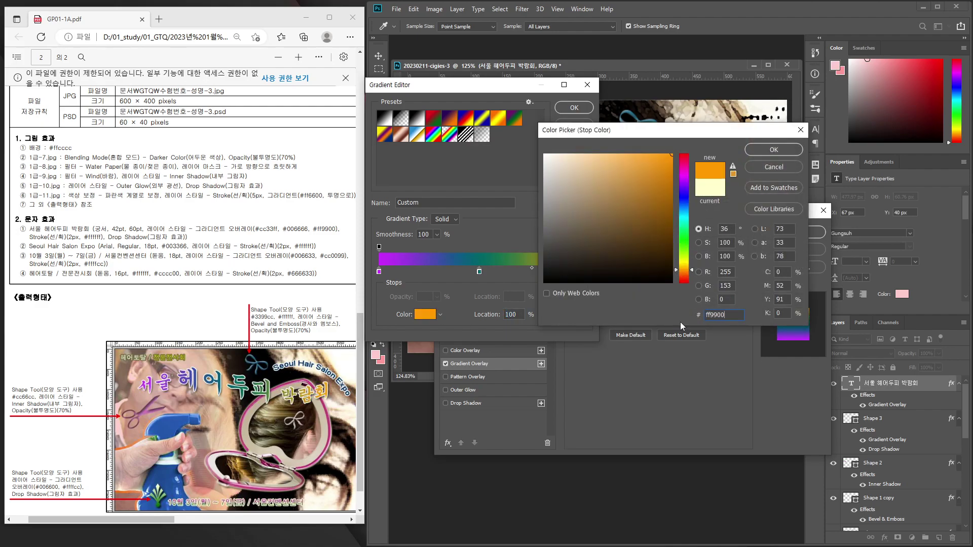
{"action": "key", "text": "Return"}
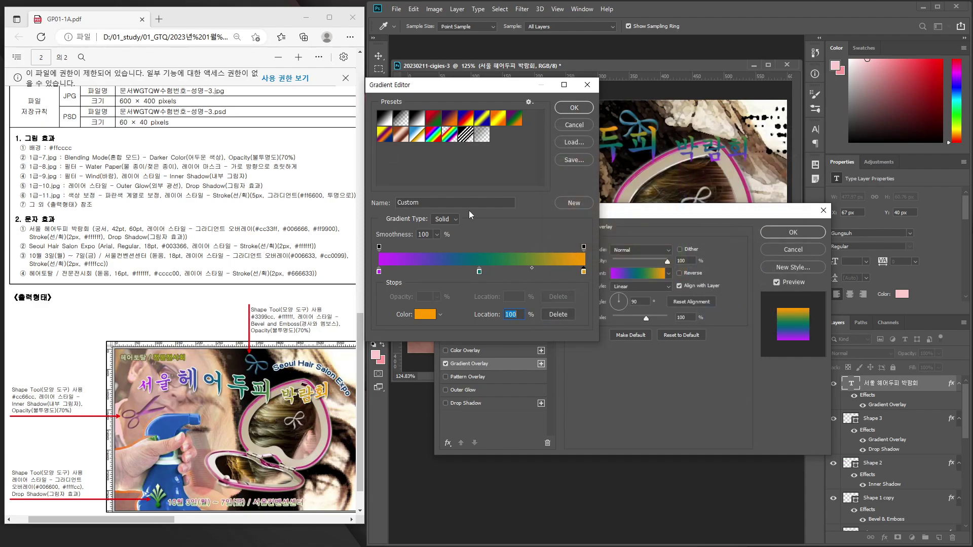
{"action": "left_click", "coordinate": [575, 108]}
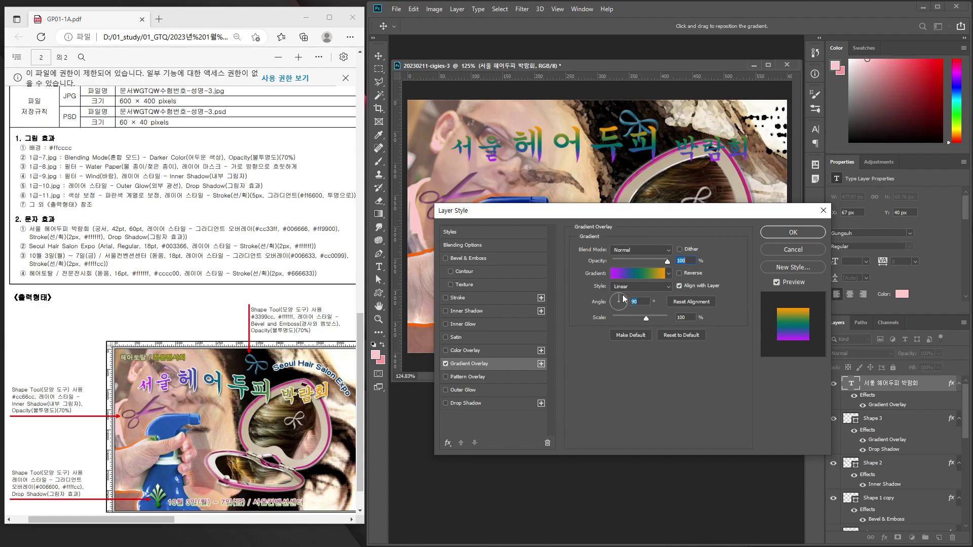
Set the gradient angle to 0° and add a 2 px Stroke to the title
{"action": "type", "text": "0"}
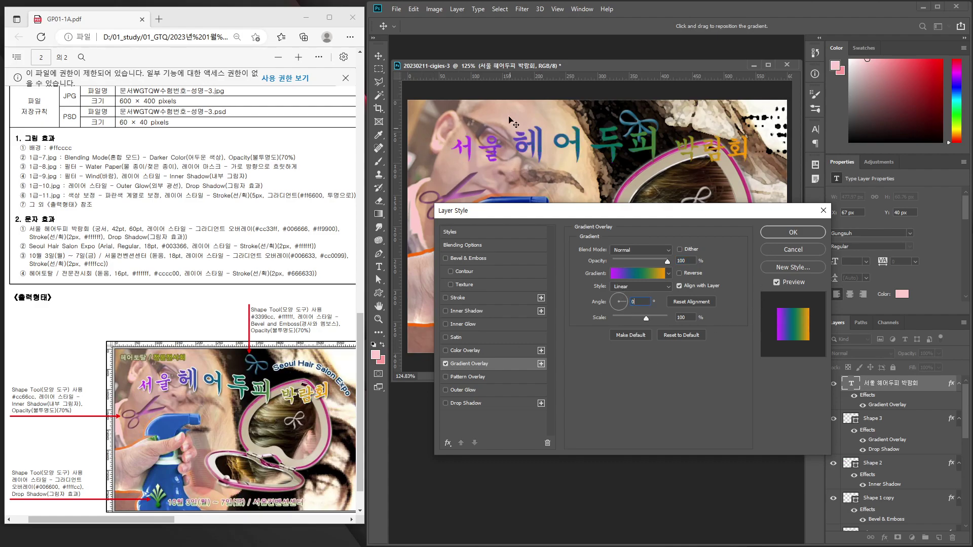
{"action": "left_click", "coordinate": [802, 232]}
{"action": "left_click", "coordinate": [459, 299]}
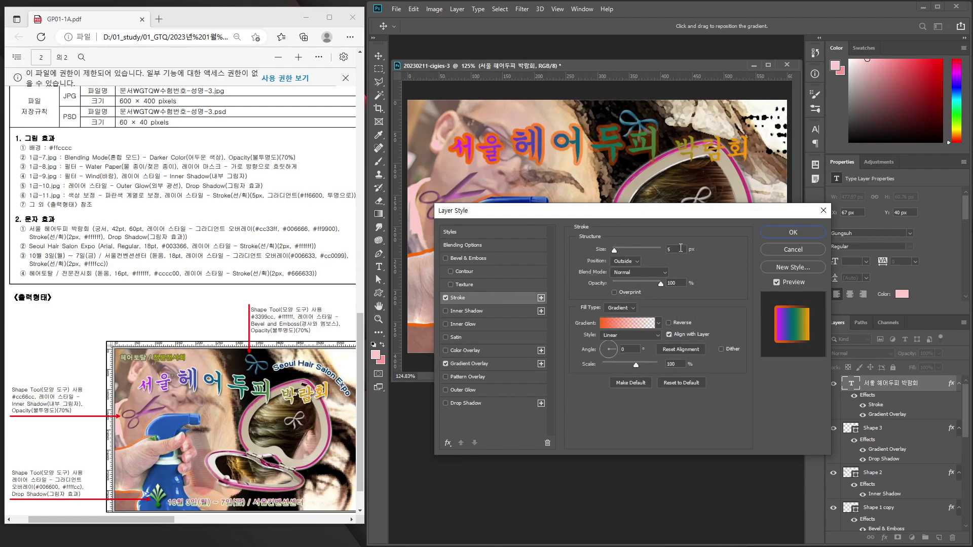
{"action": "double_click", "coordinate": [681, 248]}
{"action": "type", "text": "2"}
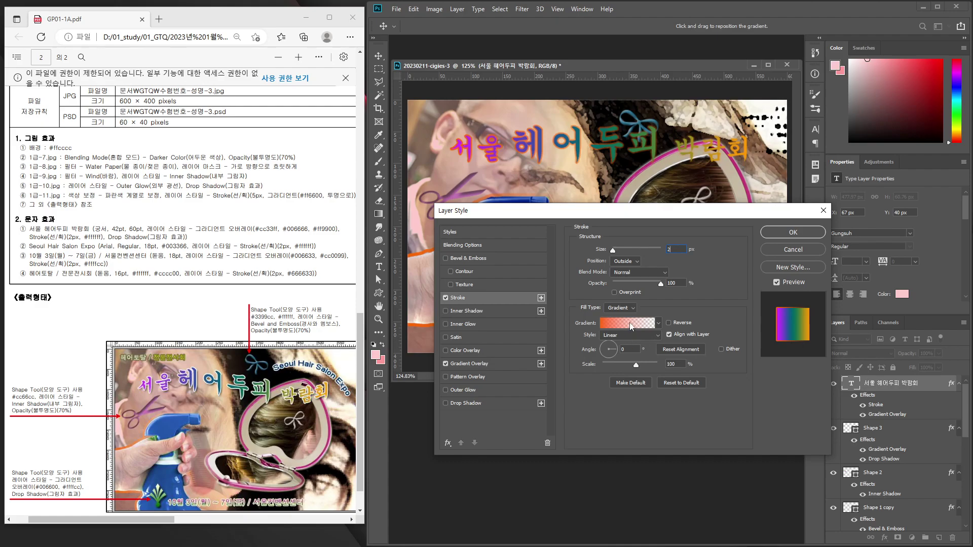
Make the stroke solid white #ffffff, add a drop shadow, and apply the effects
{"action": "left_click", "coordinate": [619, 308]}
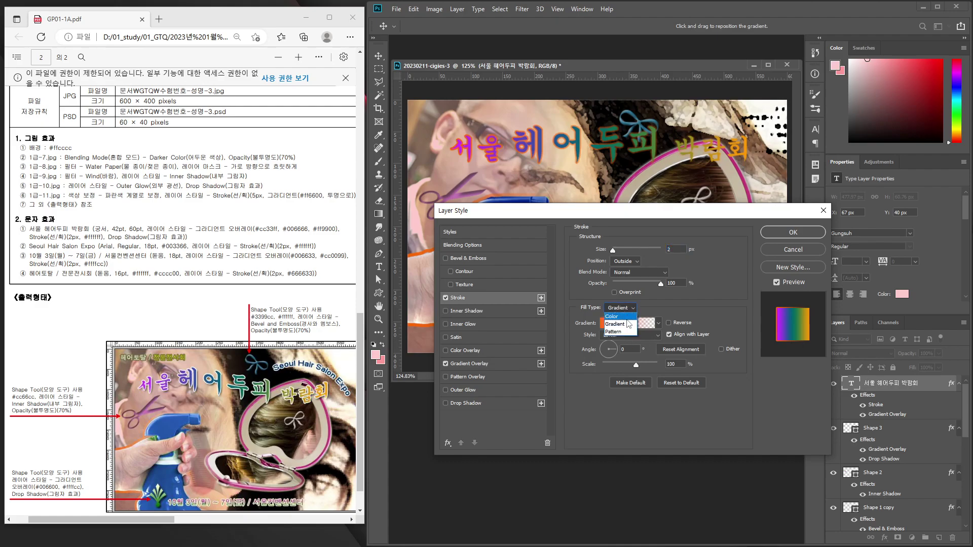
{"action": "left_click", "coordinate": [612, 317]}
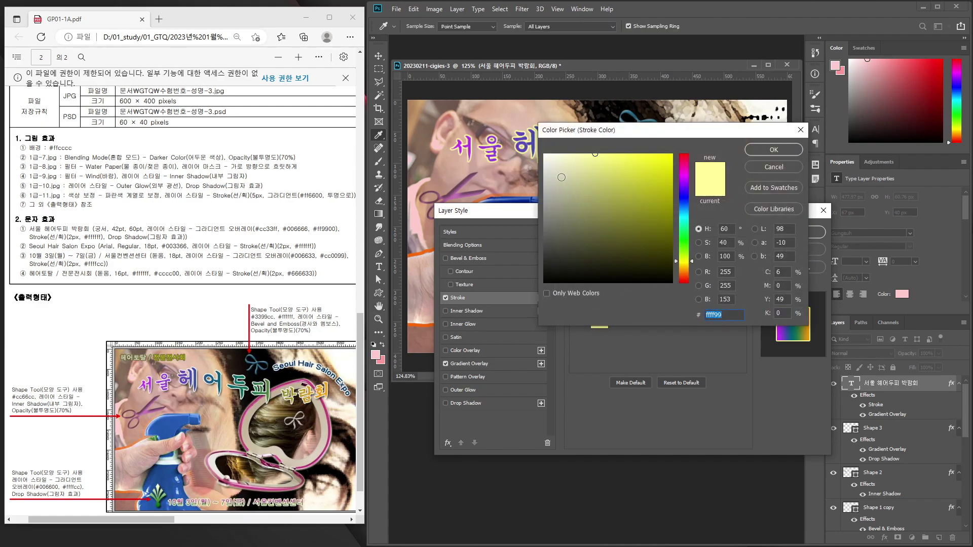
{"action": "type", "text": "ffffff"}
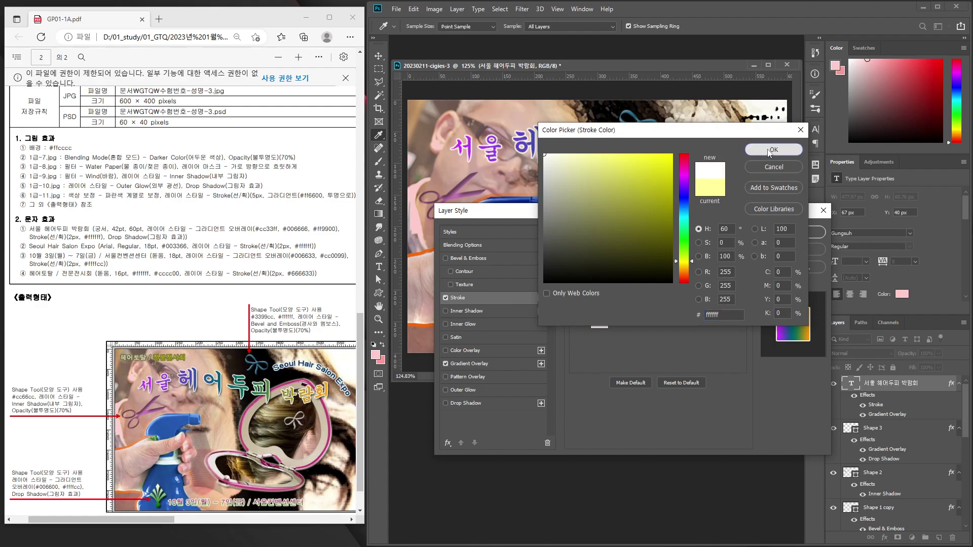
{"action": "left_click", "coordinate": [770, 151]}
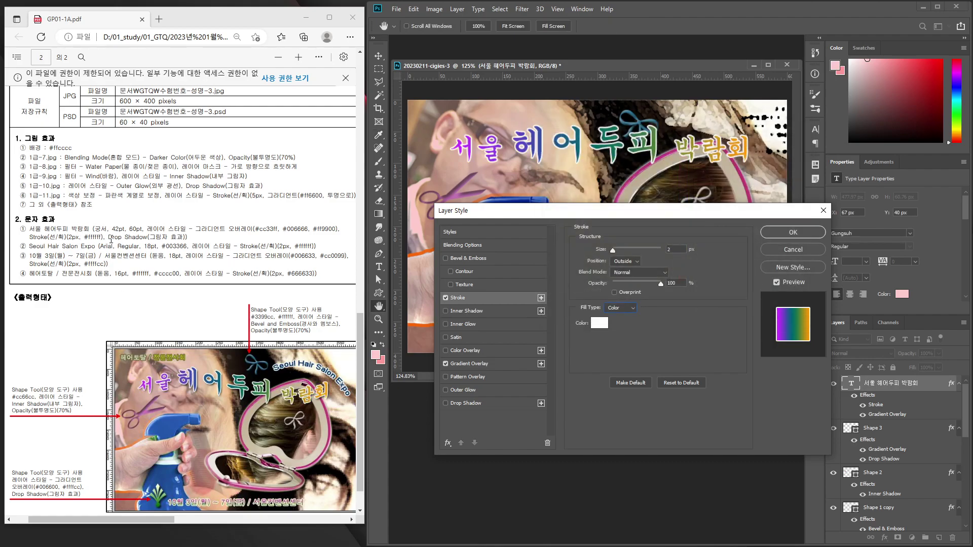
{"action": "left_click", "coordinate": [470, 403]}
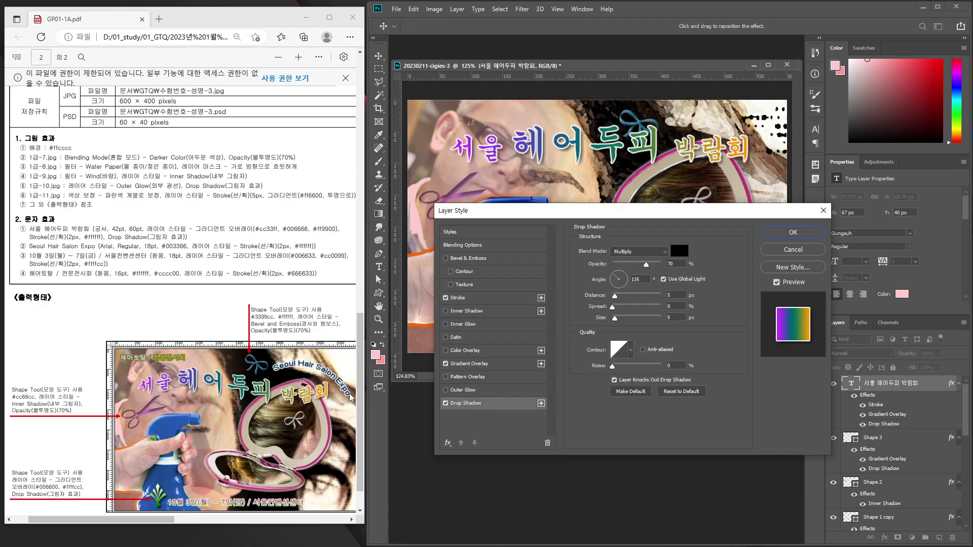
{"action": "left_click", "coordinate": [810, 237]}
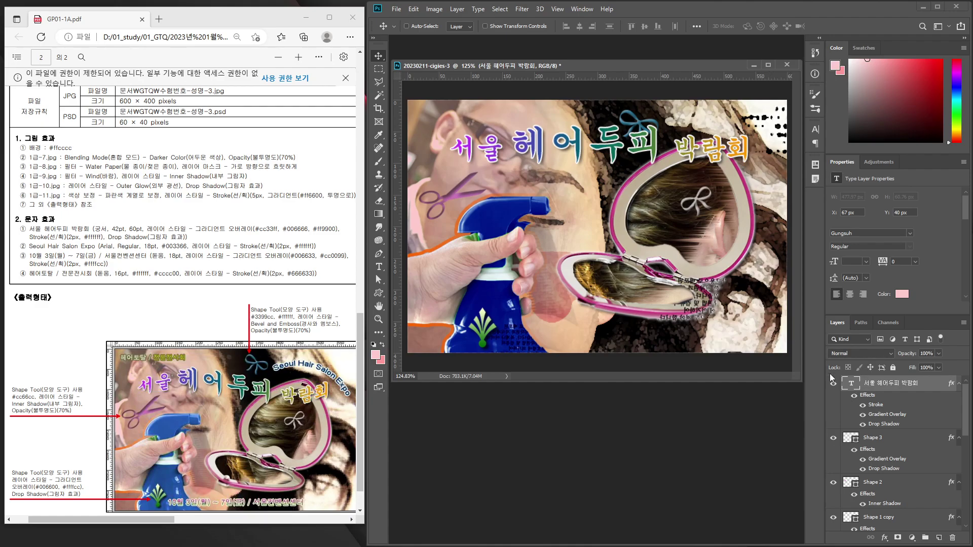
Warp the title with the Flag style at a -47% bend
{"action": "double_click", "coordinate": [853, 384]}
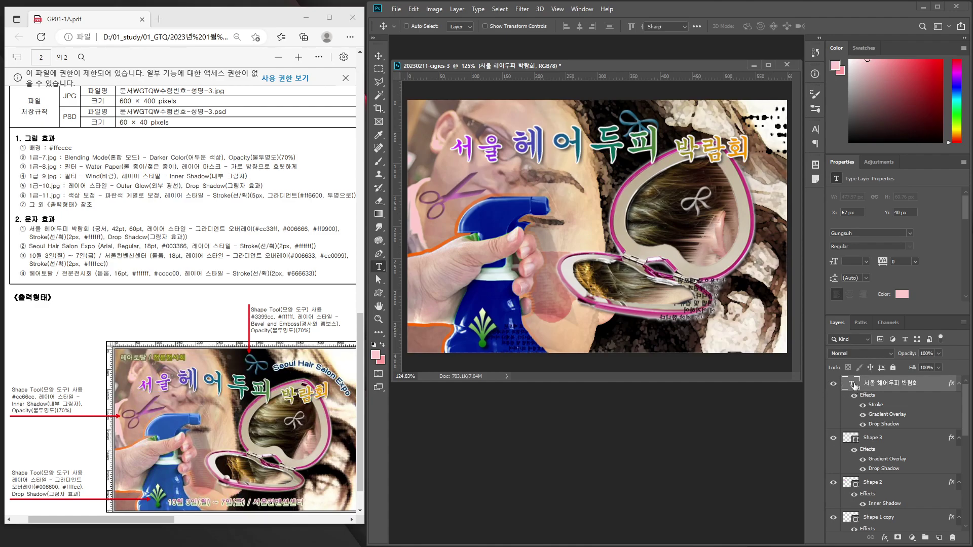
{"action": "left_click", "coordinate": [772, 27]}
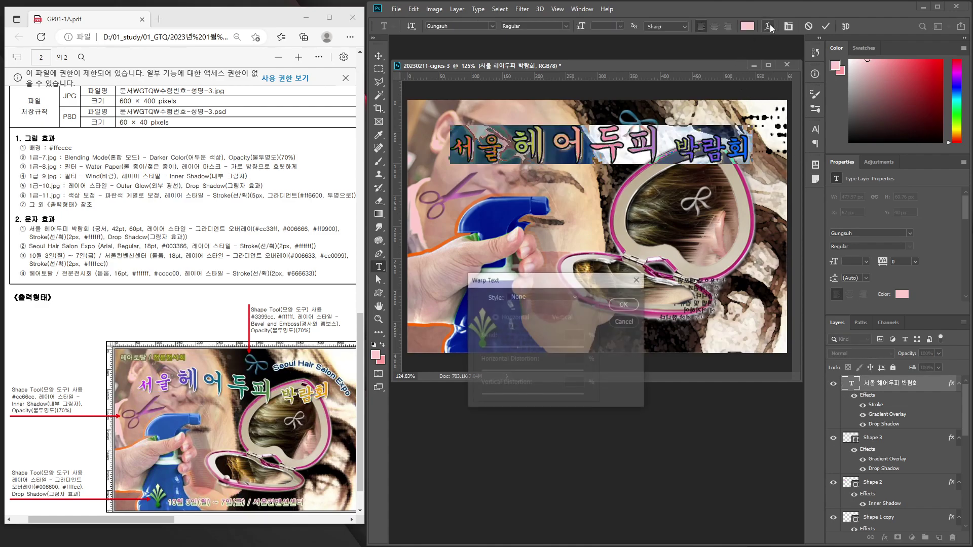
{"action": "left_click", "coordinate": [571, 297]}
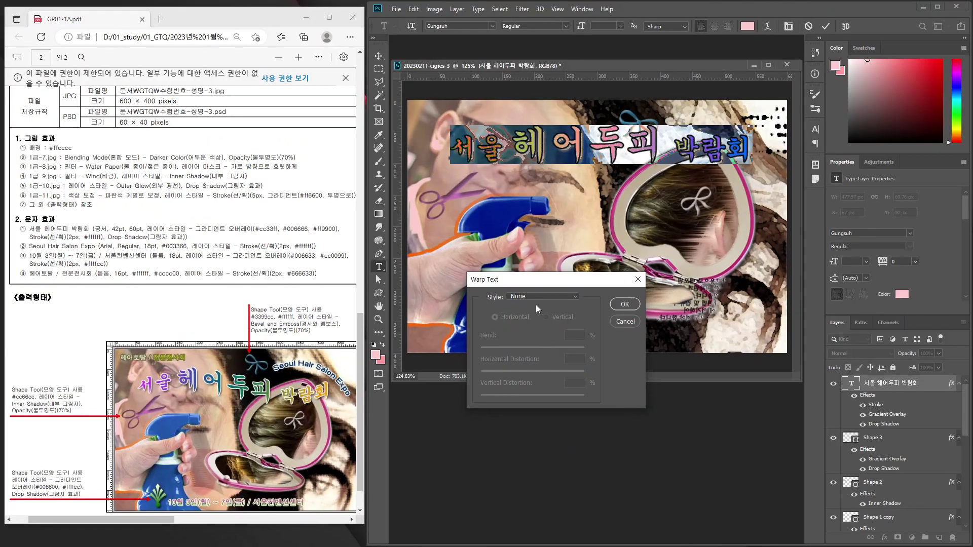
{"action": "left_click", "coordinate": [538, 297]}
{"action": "left_click", "coordinate": [569, 411]}
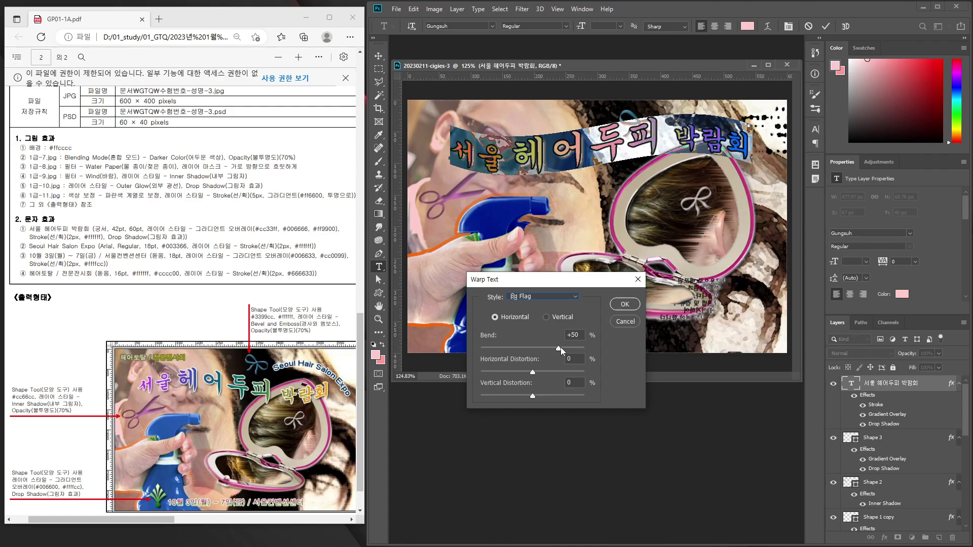
{"action": "left_click_drag", "start_coordinate": [559, 349], "coordinate": [508, 351]}
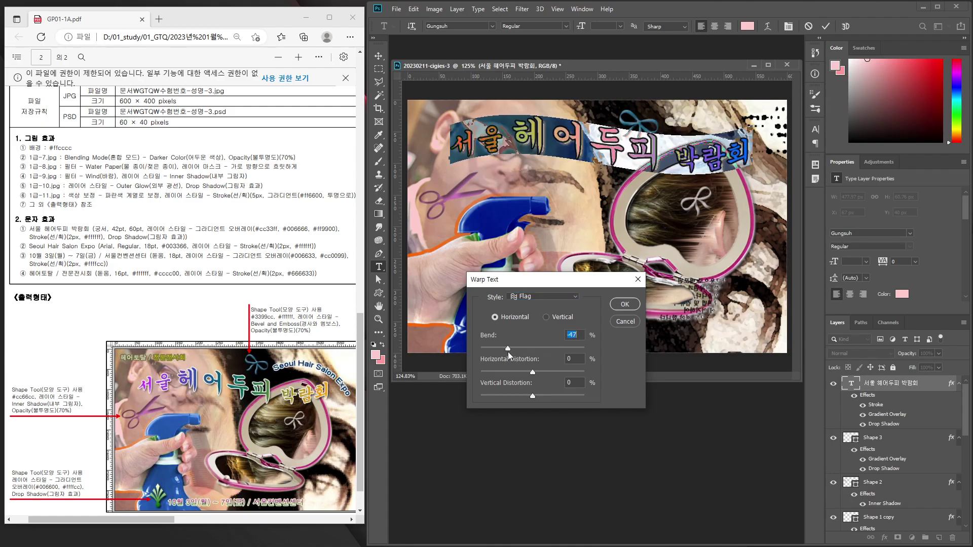
{"action": "left_click", "coordinate": [625, 304]}
{"action": "left_click", "coordinate": [377, 56]}
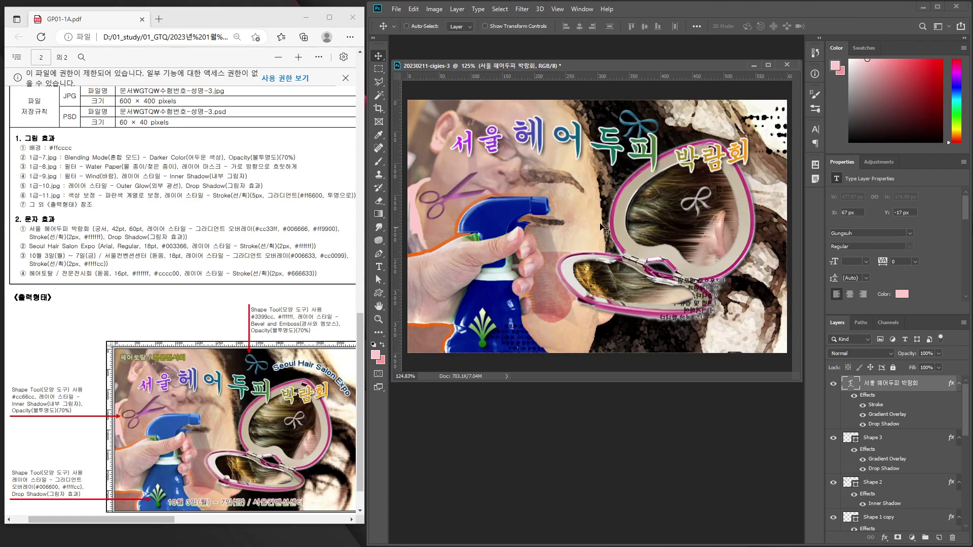
Nudge the warped title slightly down and right near the poster's upper edge
{"action": "left_click_drag", "start_coordinate": [542, 145], "coordinate": [539, 157]}
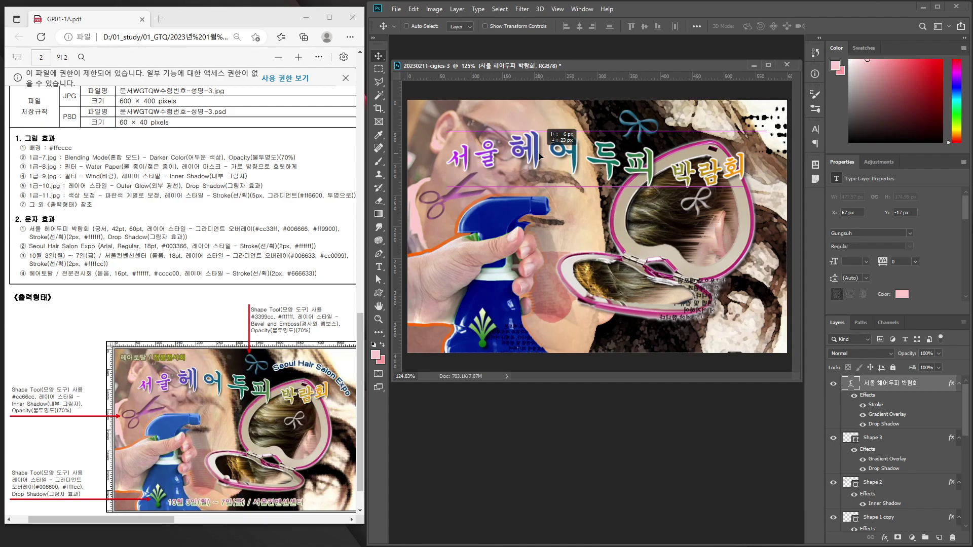
{"action": "left_click_drag", "start_coordinate": [540, 155], "coordinate": [538, 153]}
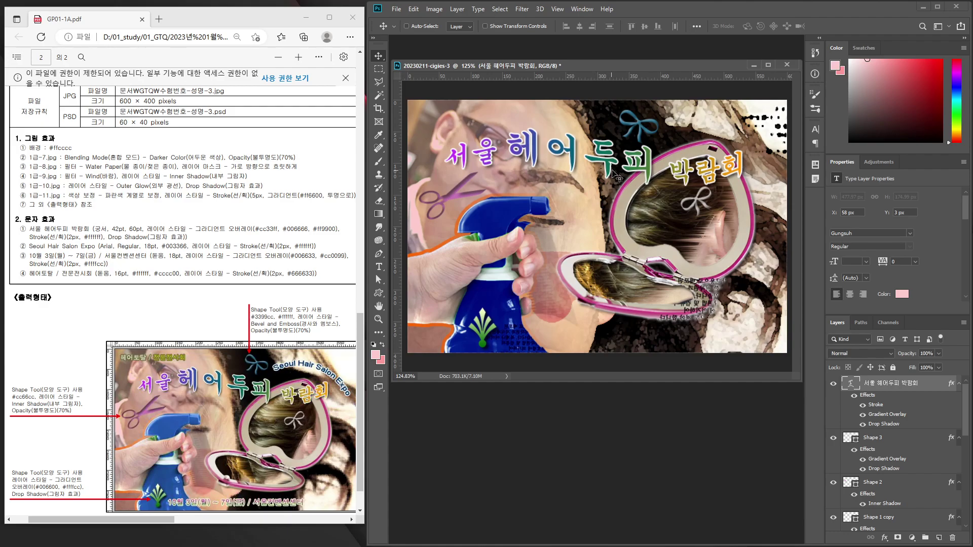
{"action": "left_click_drag", "start_coordinate": [630, 161], "coordinate": [634, 164]}
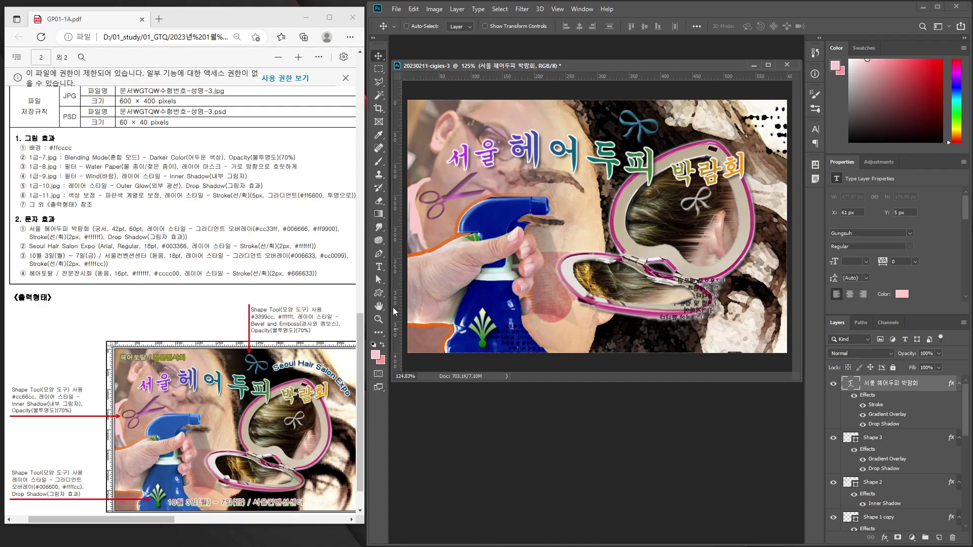
Add the text 'Seoul Hair Salon Expo' mid-poster and move it to the left
{"action": "left_click", "coordinate": [379, 267]}
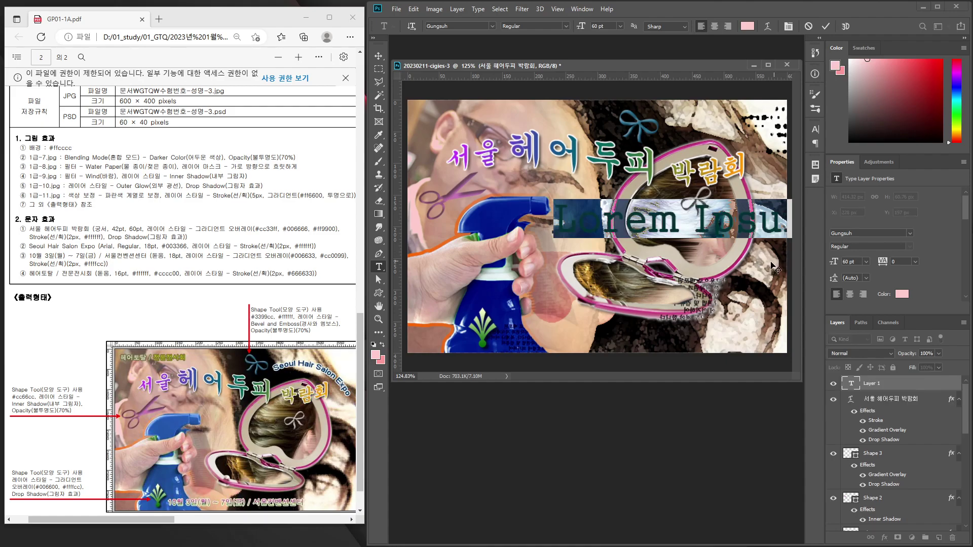
{"action": "left_click", "coordinate": [554, 231]}
{"action": "type", "text": "ㄴ"}
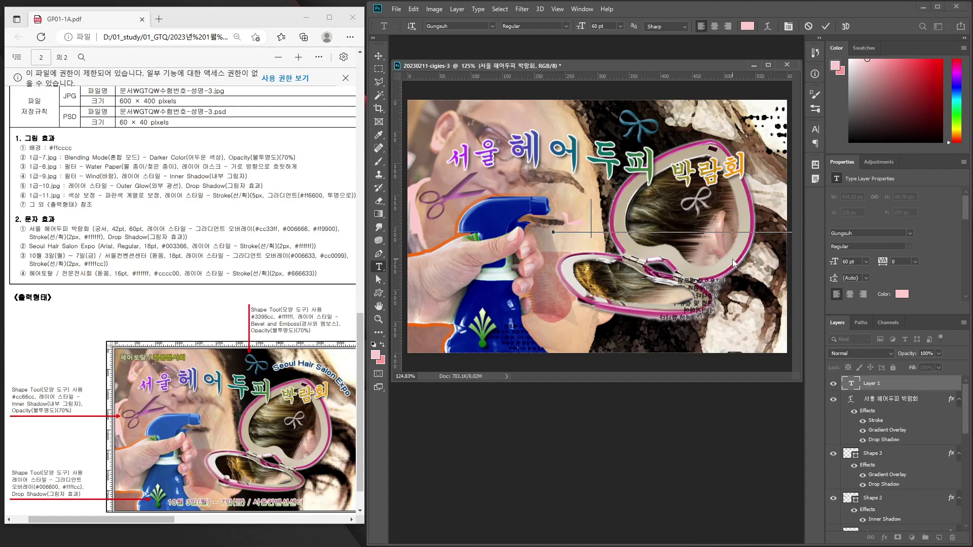
{"action": "type", "text": "대"}
{"action": "key", "text": "BackSpace"}
{"action": "key", "text": "BackSpace"}
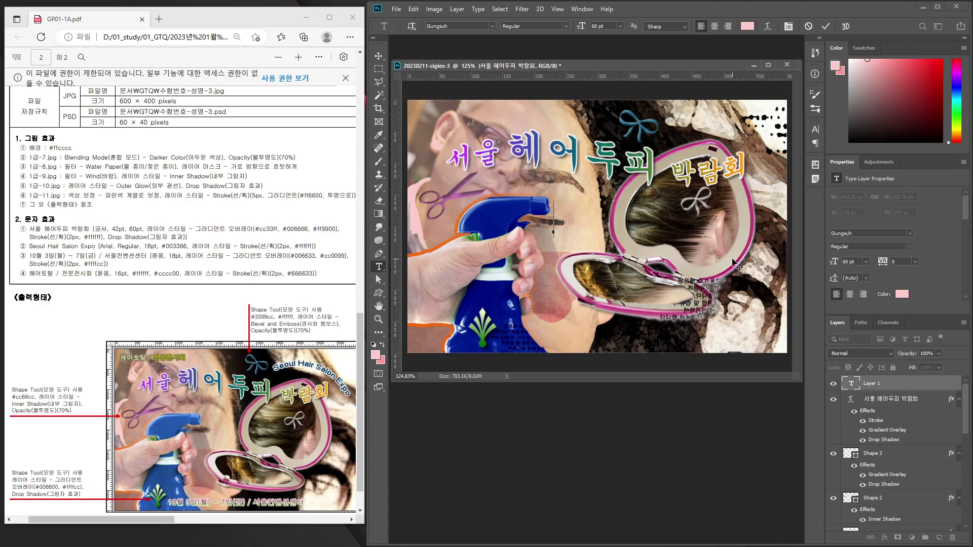
{"action": "type", "text": "S"}
{"action": "type", "text": "eou"}
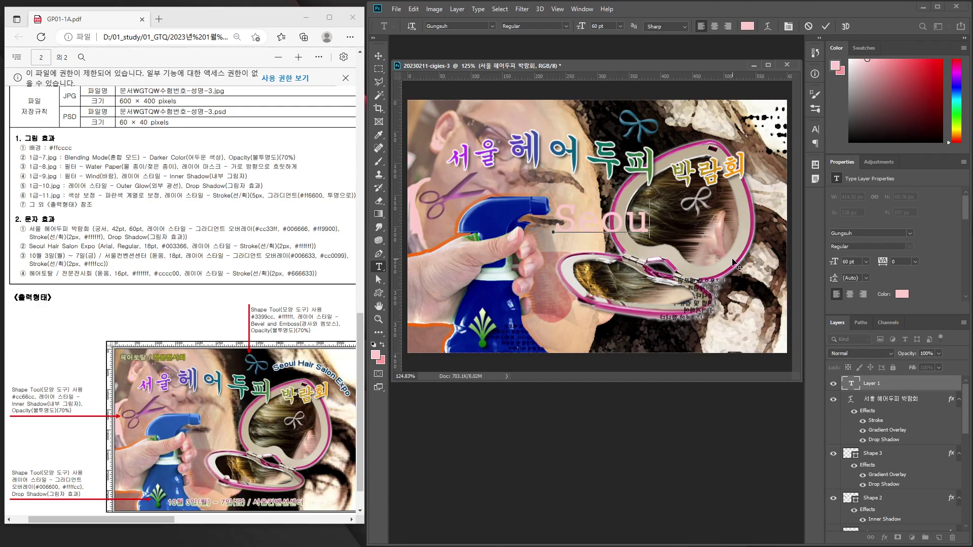
{"action": "type", "text": "l H"}
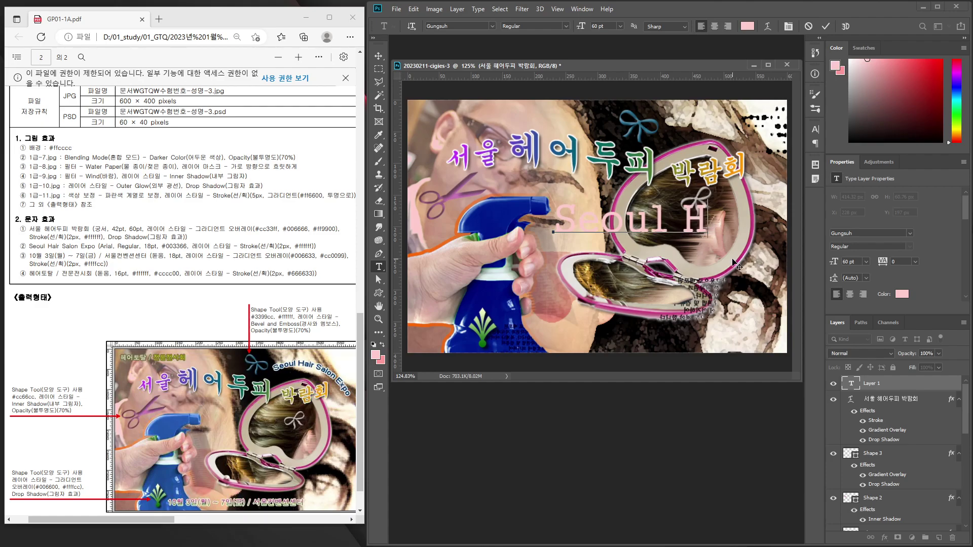
{"action": "type", "text": "air"}
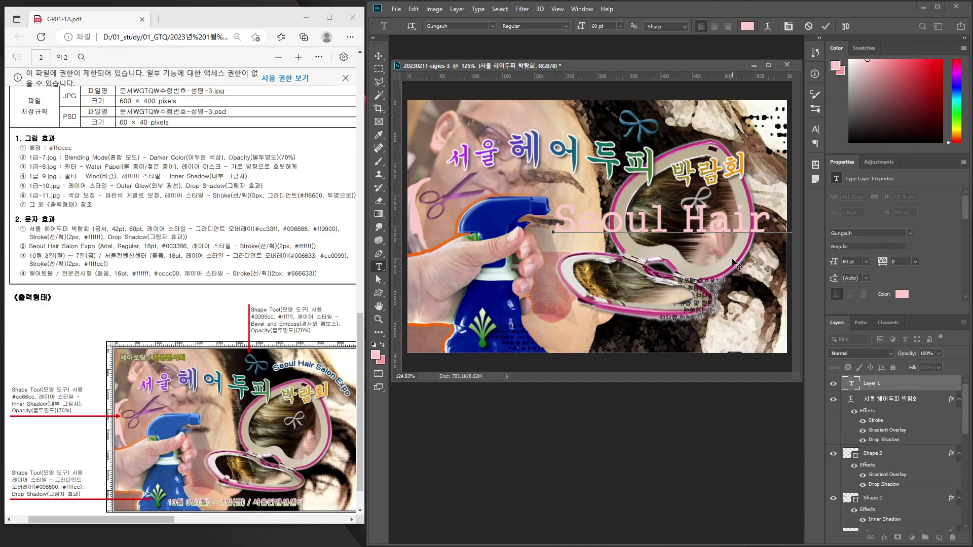
{"action": "left_click", "coordinate": [378, 55]}
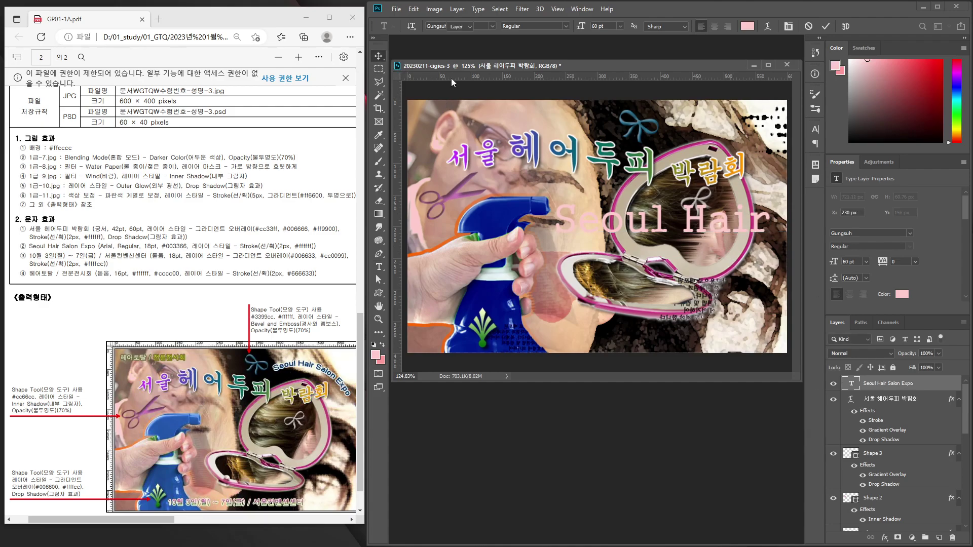
{"action": "left_click_drag", "start_coordinate": [708, 231], "coordinate": [582, 224]}
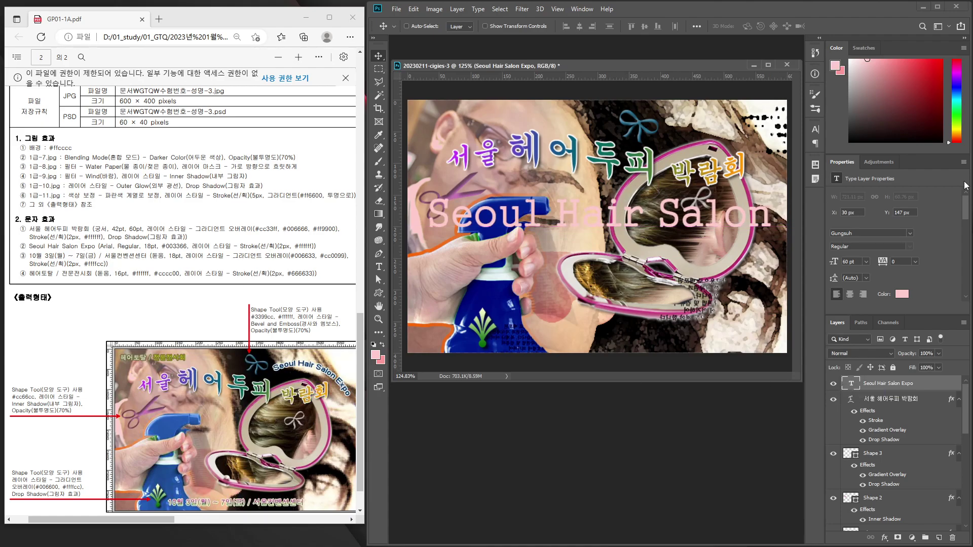
Set the text to Arial Regular 18 pt in dark blue #003366
{"action": "left_click", "coordinate": [857, 234]}
{"action": "type", "text": "a"}
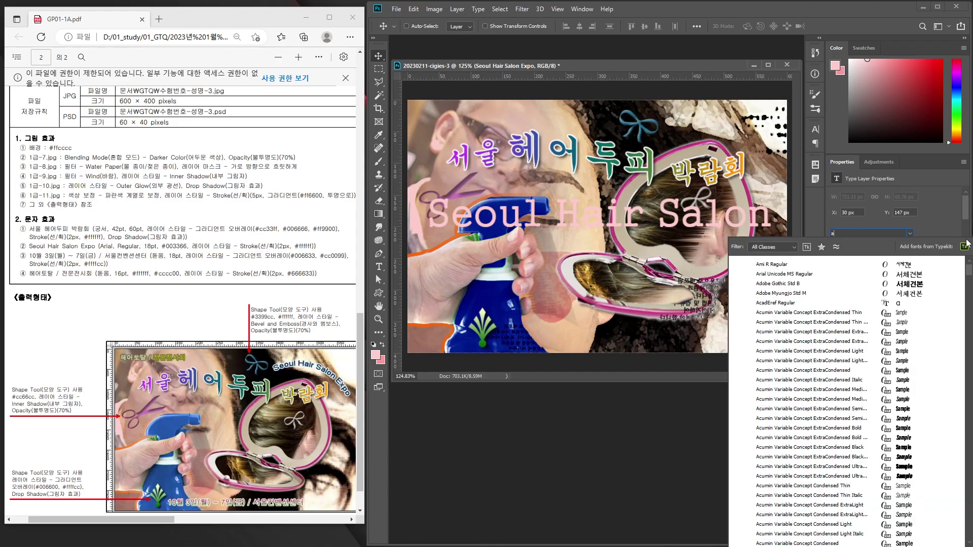
{"action": "type", "text": "rial"}
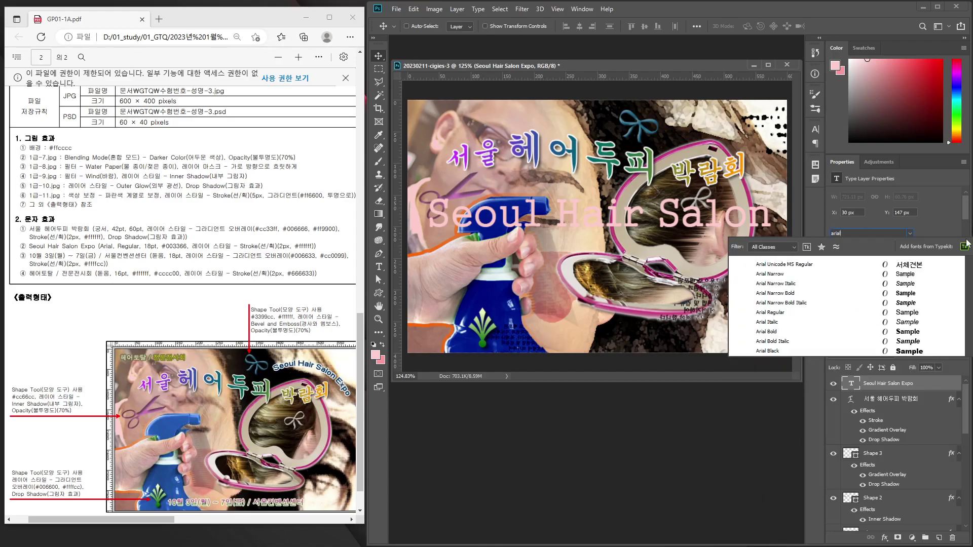
{"action": "left_click", "coordinate": [778, 314]}
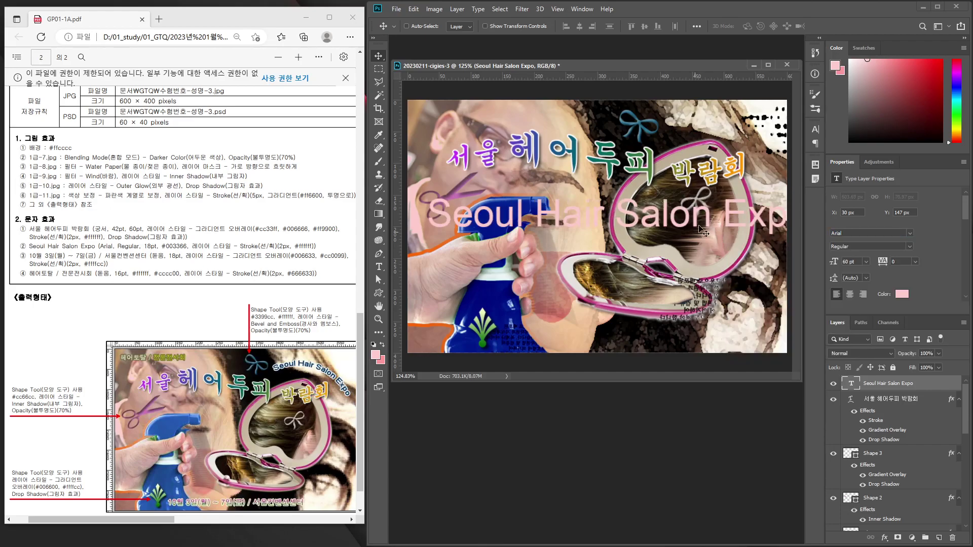
{"action": "left_click", "coordinate": [856, 261]}
{"action": "key", "text": "shift+Down"}
{"action": "type", "text": "8"}
{"action": "key", "text": "Return"}
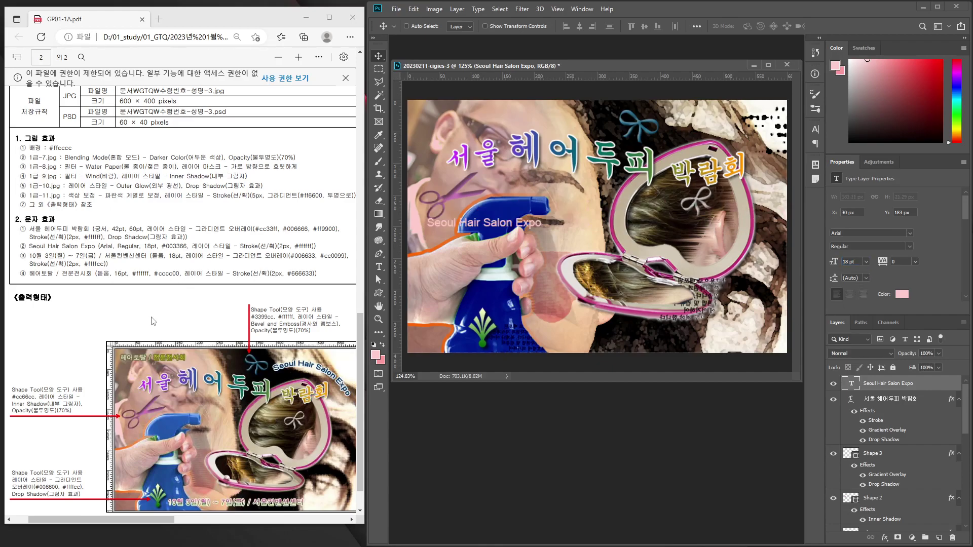
{"action": "left_click", "coordinate": [899, 294]}
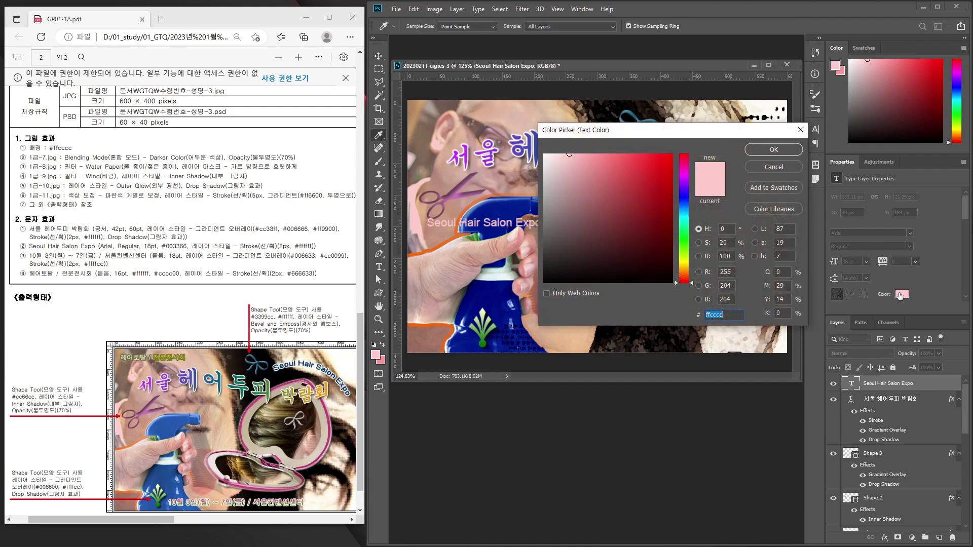
{"action": "type", "text": "003366"}
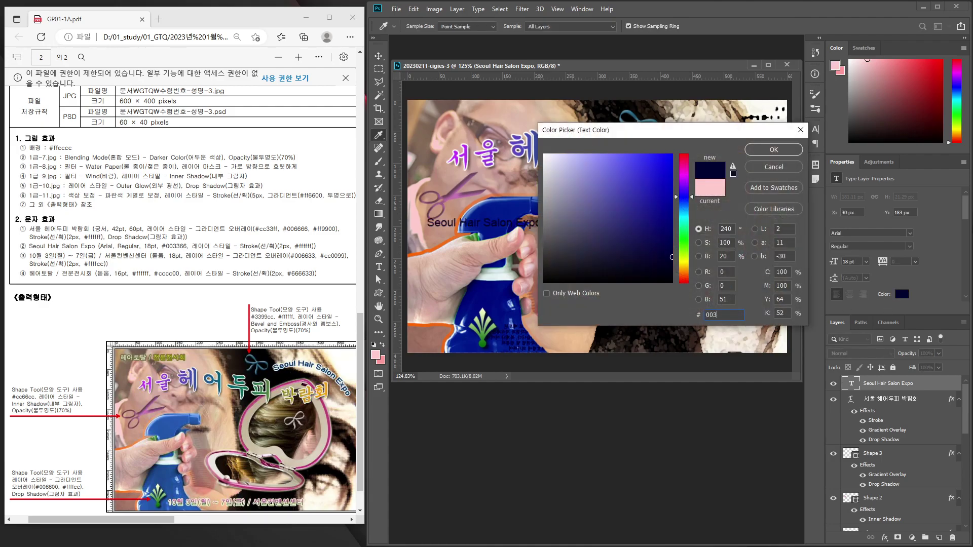
{"action": "key", "text": "Return"}
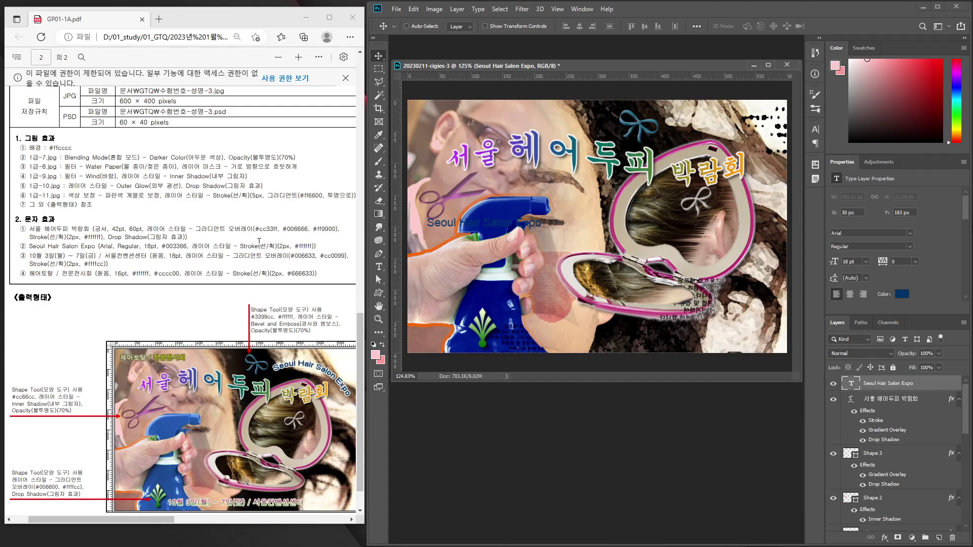
Give Seoul Hair Salon Expo a 2 px white stroke and drag it to the upper right
{"action": "left_click", "coordinate": [885, 538]}
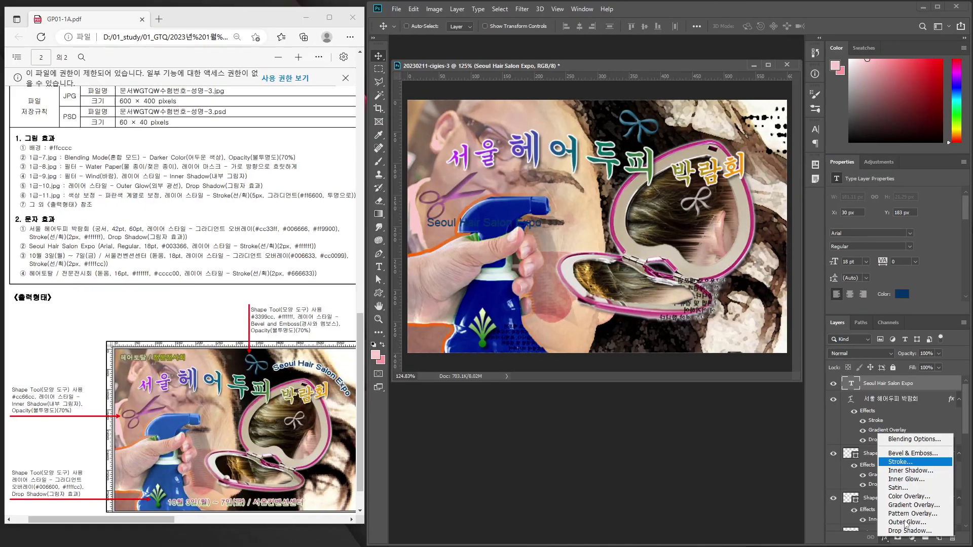
{"action": "left_click", "coordinate": [832, 422]}
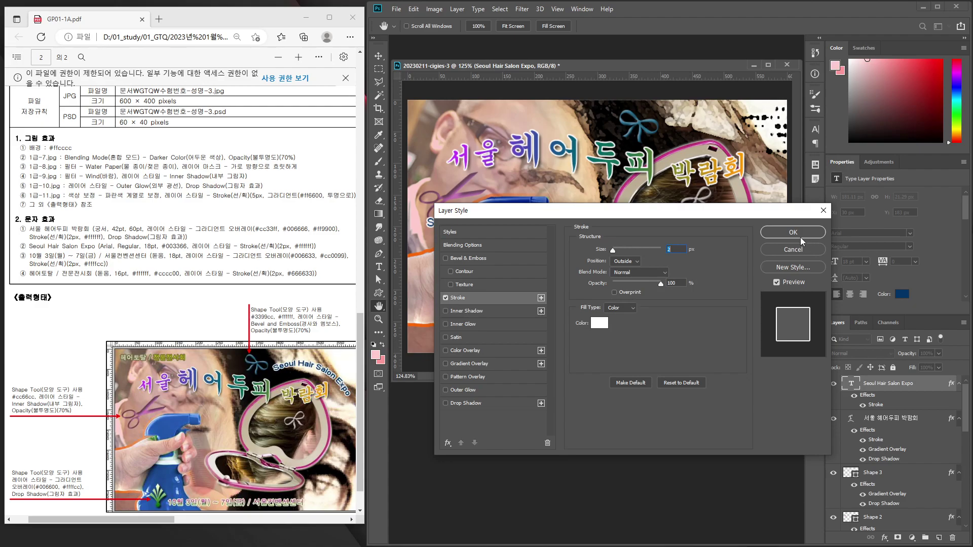
{"action": "mouse_move", "coordinate": [701, 212]}
{"action": "left_mouse_down"}
{"action": "mouse_move", "coordinate": [732, 386]}
{"action": "mouse_move", "coordinate": [623, 282]}
{"action": "mouse_move", "coordinate": [686, 271]}
{"action": "left_mouse_up"}
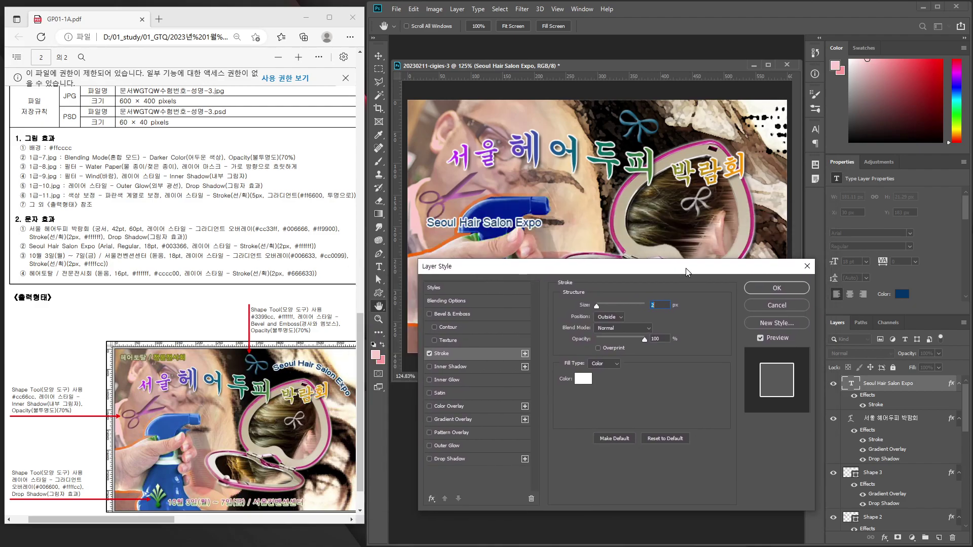
{"action": "left_click", "coordinate": [790, 287]}
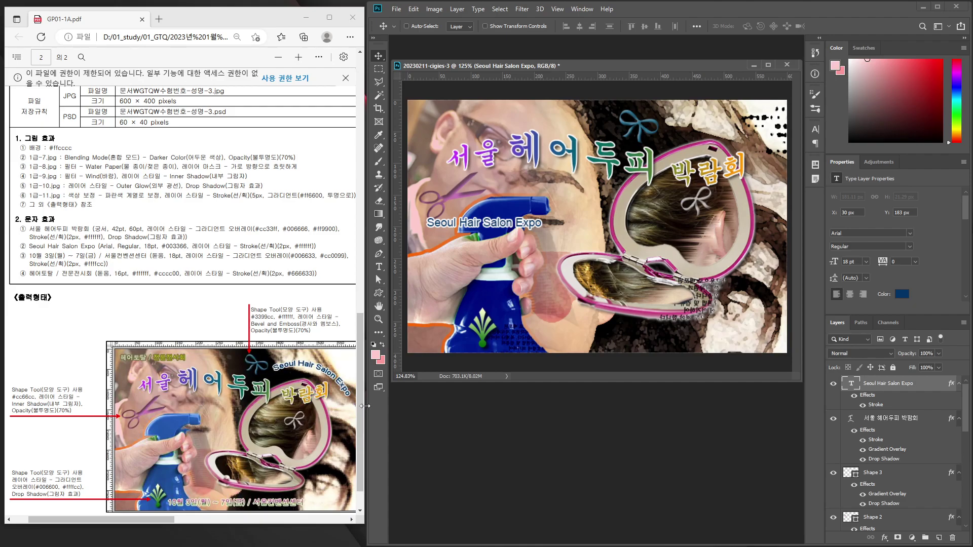
{"action": "left_click_drag", "start_coordinate": [484, 229], "coordinate": [725, 135]}
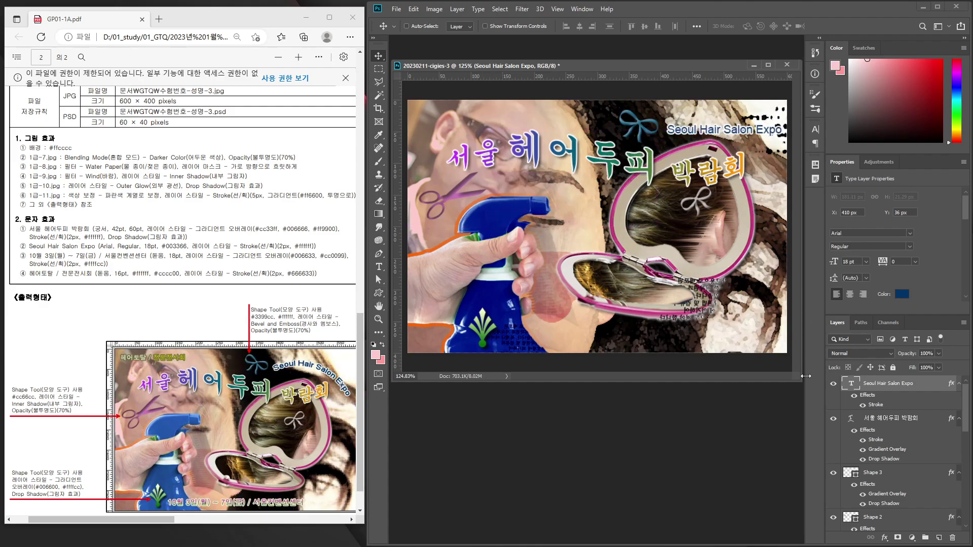
Warp the Seoul Hair Salon Expo text with the Arc style
{"action": "double_click", "coordinate": [852, 384]}
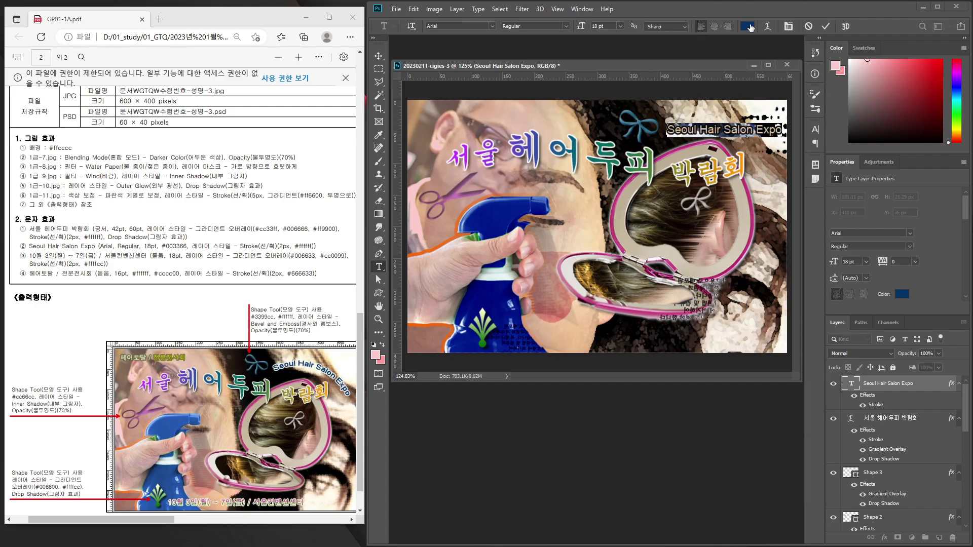
{"action": "left_click", "coordinate": [767, 27]}
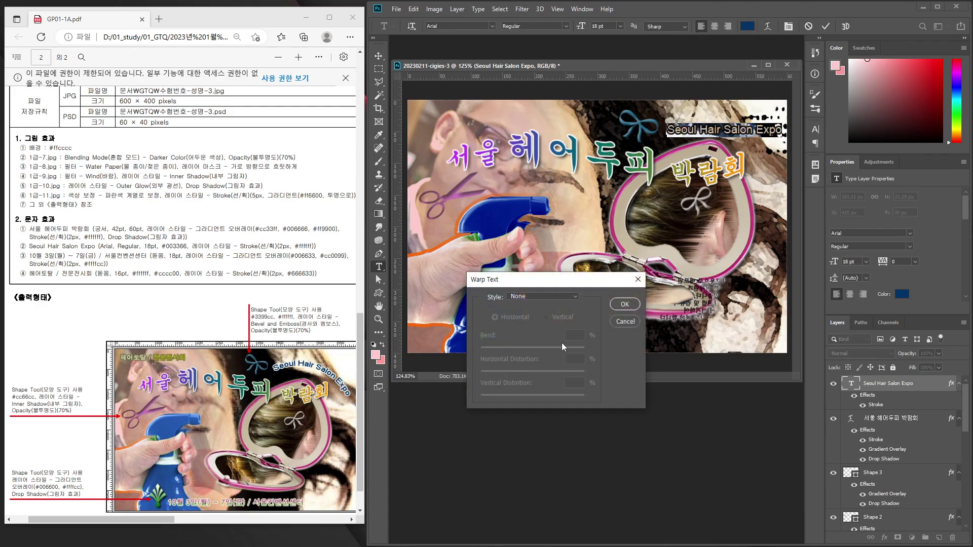
{"action": "left_click", "coordinate": [549, 297]}
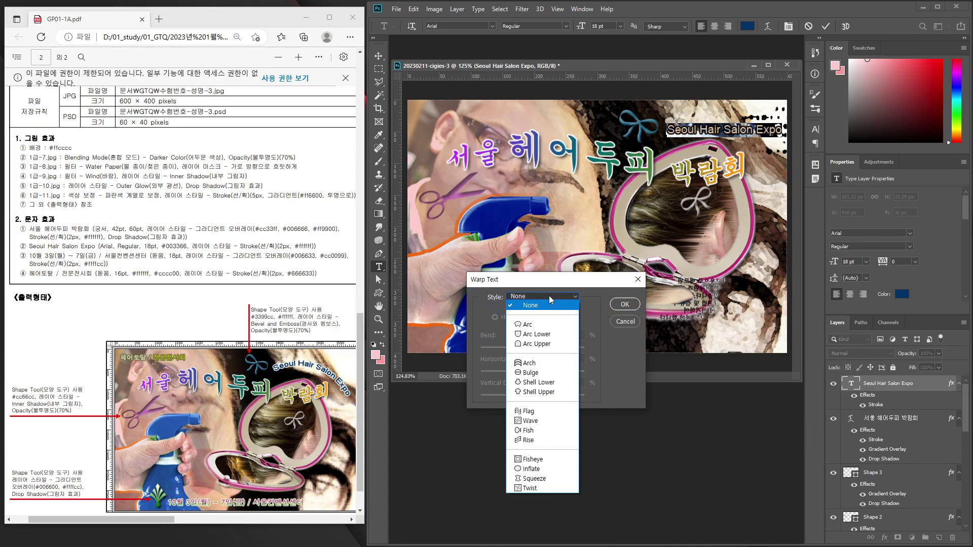
{"action": "left_click", "coordinate": [554, 327]}
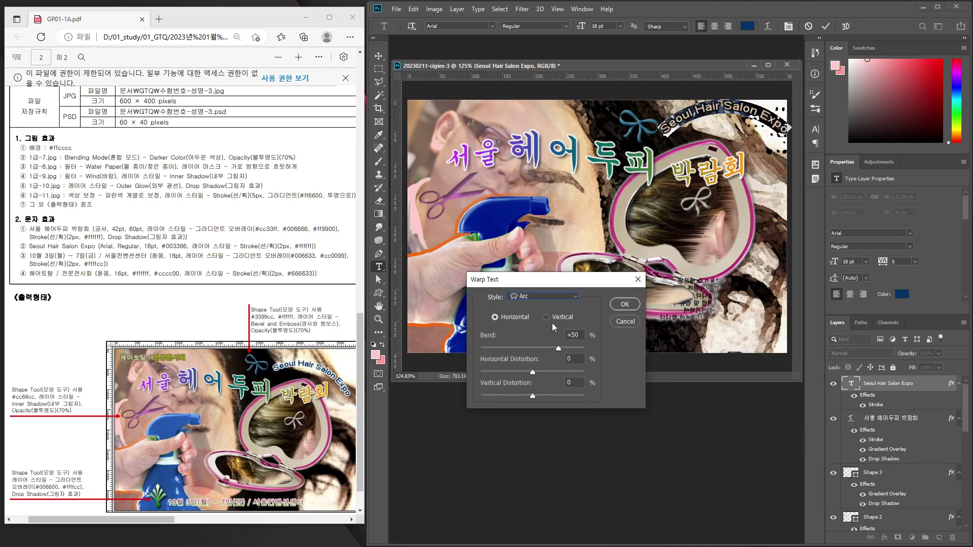
{"action": "left_click", "coordinate": [625, 305]}
{"action": "left_click", "coordinate": [379, 56]}
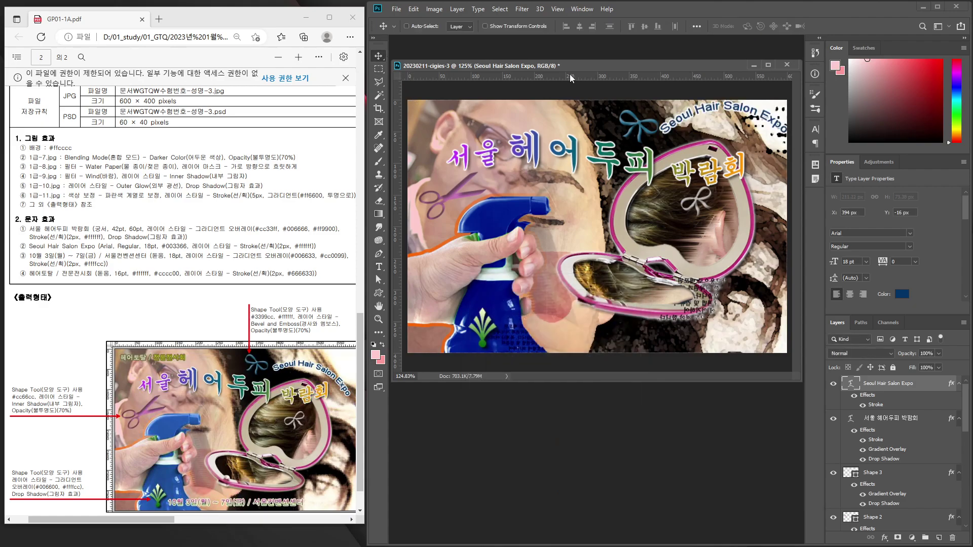
Rotate the text about 27° clockwise along the poster's upper right corner
{"action": "key", "text": "ctrl"}
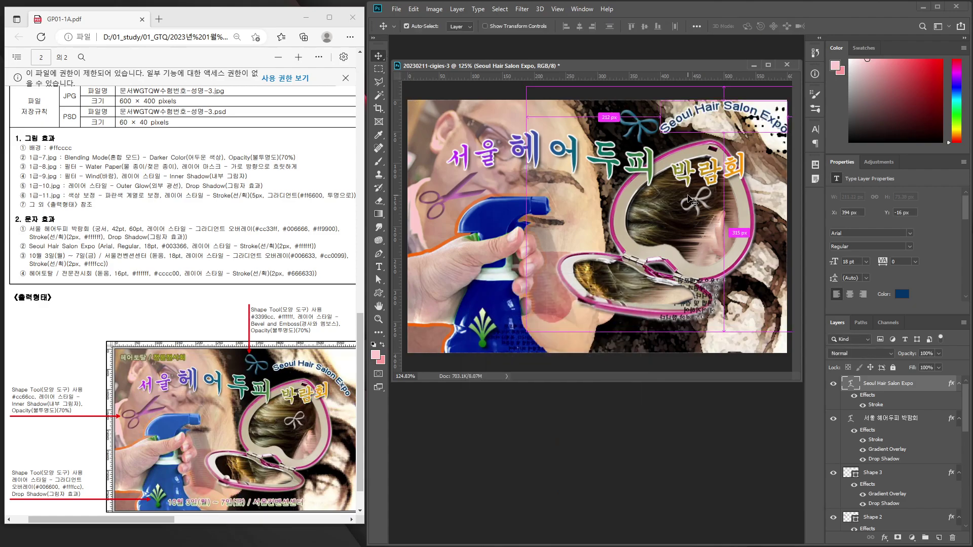
{"action": "key", "text": "ctrl+t"}
{"action": "mouse_move", "coordinate": [754, 152]}
{"action": "left_mouse_down"}
{"action": "mouse_move", "coordinate": [726, 152]}
{"action": "mouse_move", "coordinate": [733, 192]}
{"action": "left_mouse_up"}
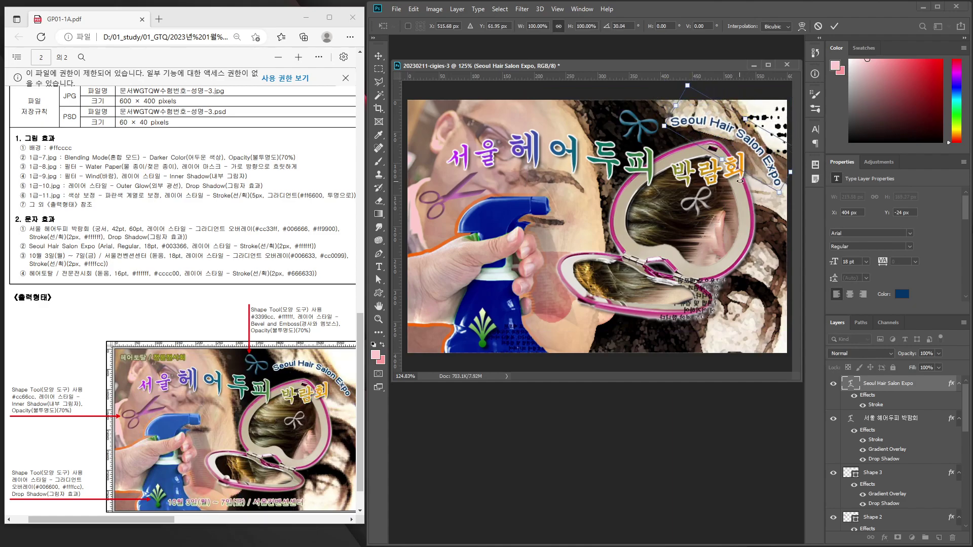
{"action": "left_click_drag", "start_coordinate": [726, 202], "coordinate": [735, 198]}
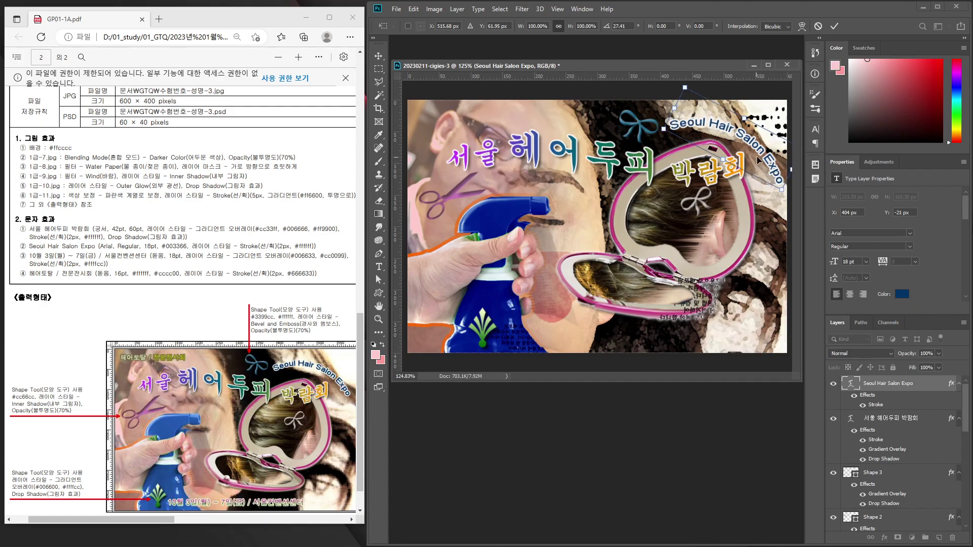
{"action": "left_click_drag", "start_coordinate": [759, 158], "coordinate": [755, 156]}
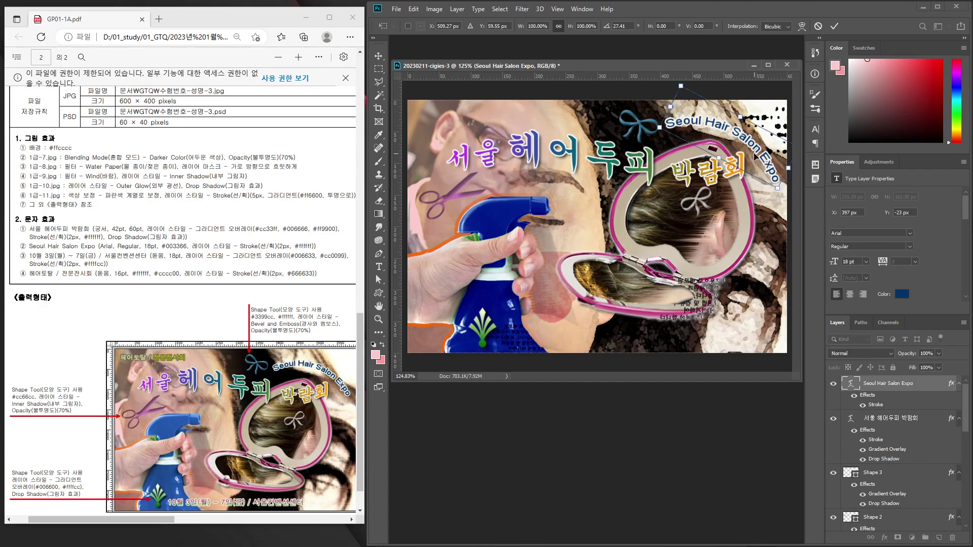
{"action": "key", "text": "Return"}
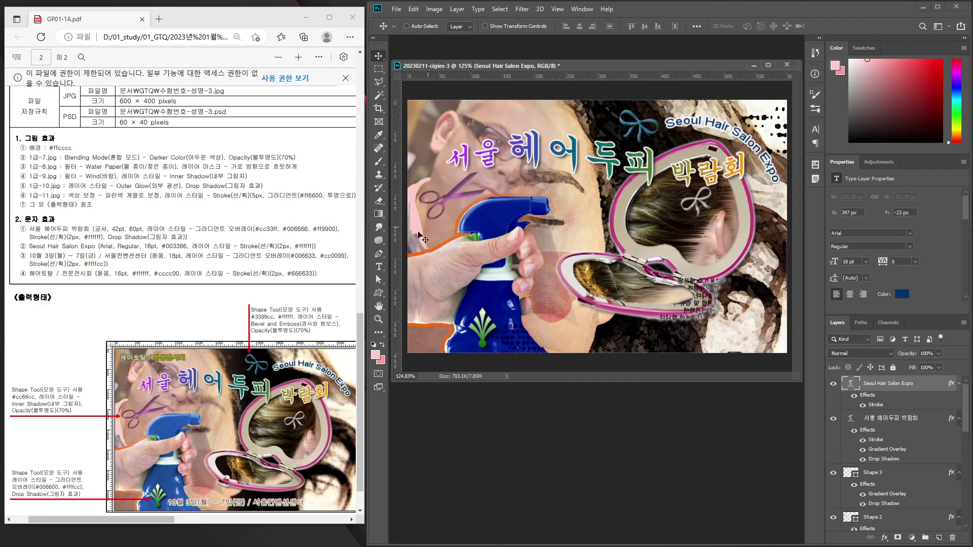
Add the line 10월 3일(월) ~ 7일(금) / 서울컨벤션센터 near the poster's bottom
{"action": "key", "text": "t"}
{"action": "left_click", "coordinate": [514, 339]}
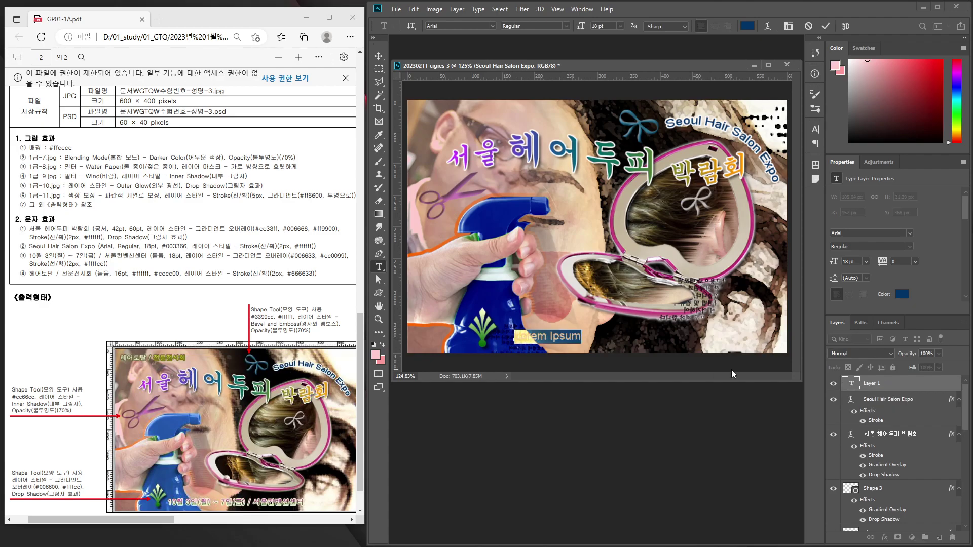
{"action": "type", "text": "헤"}
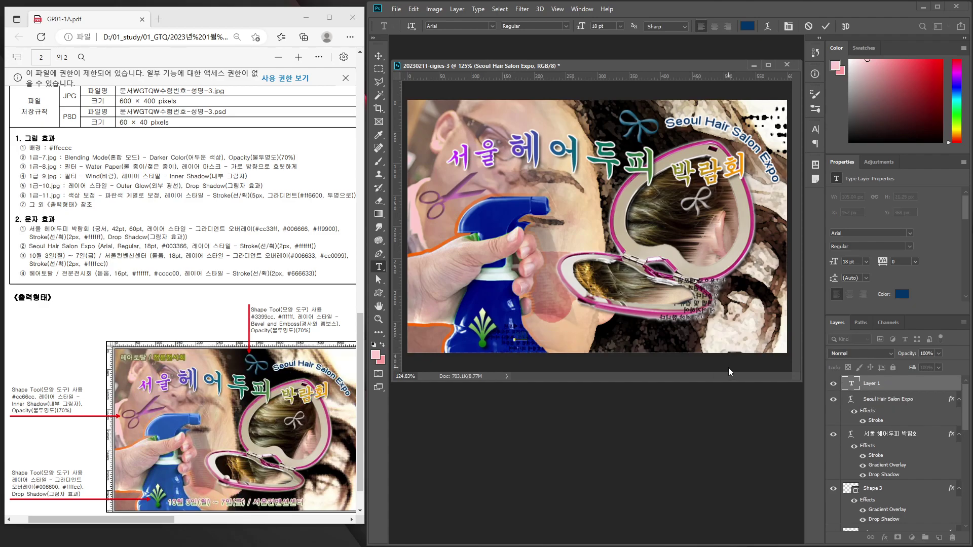
{"action": "type", "text": "어"}
{"action": "key", "text": "BackSpace"}
{"action": "key", "text": "BackSpace"}
{"action": "key", "text": "BackSpace"}
{"action": "type", "text": "헤"}
{"action": "type", "text": "어"}
{"action": "type", "text": " 3일"}
{"action": "type", "text": "(이"}
{"action": "type", "text": "월"}
{"action": "type", "text": ") ~"}
{"action": "type", "text": "7ㅇ"}
{"action": "type", "text": ")"}
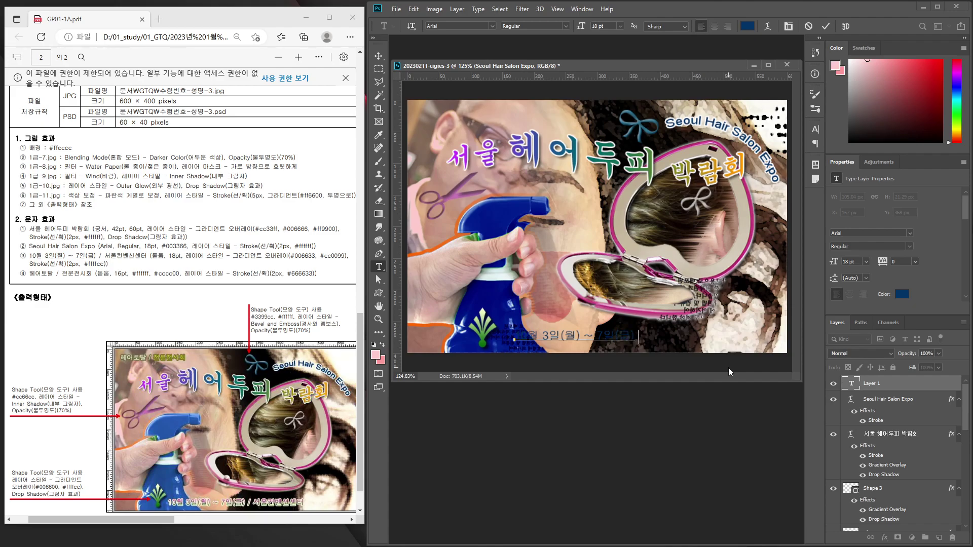
{"action": "type", "text": " / "}
{"action": "type", "text": "서울컨"}
{"action": "type", "text": "센트"}
{"action": "type", "text": "터"}
{"action": "left_click", "coordinate": [378, 55]}
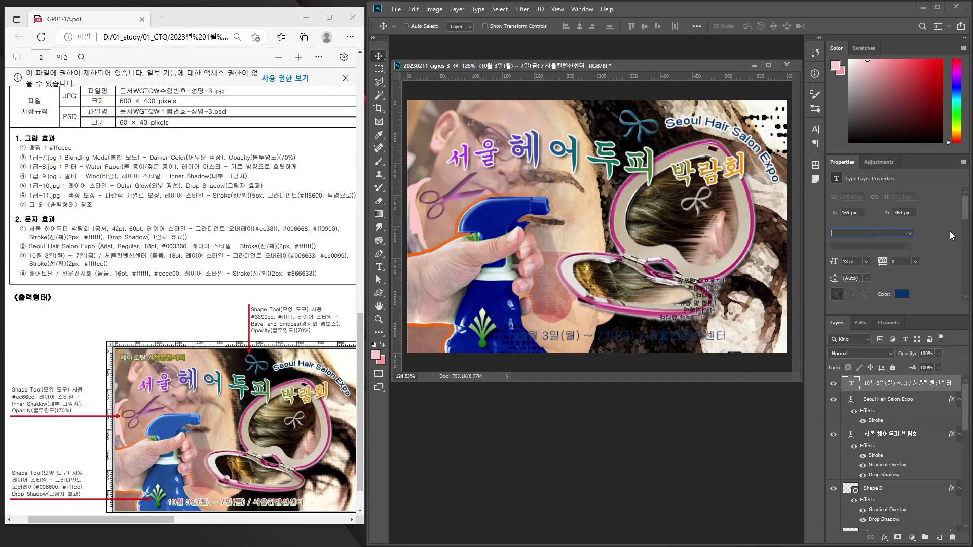
Set the date-and-venue line's font to Dotum
{"action": "type", "text": "d"}
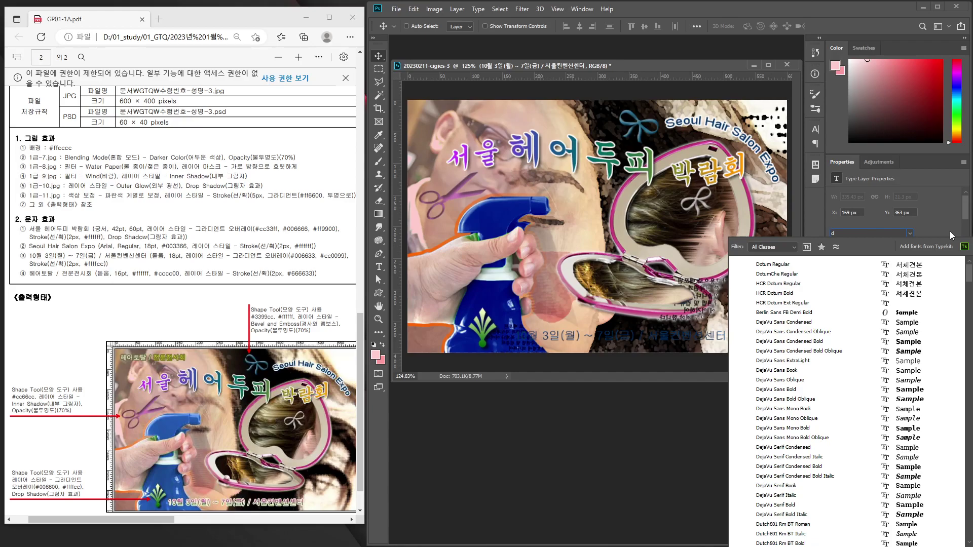
{"action": "type", "text": "ot"}
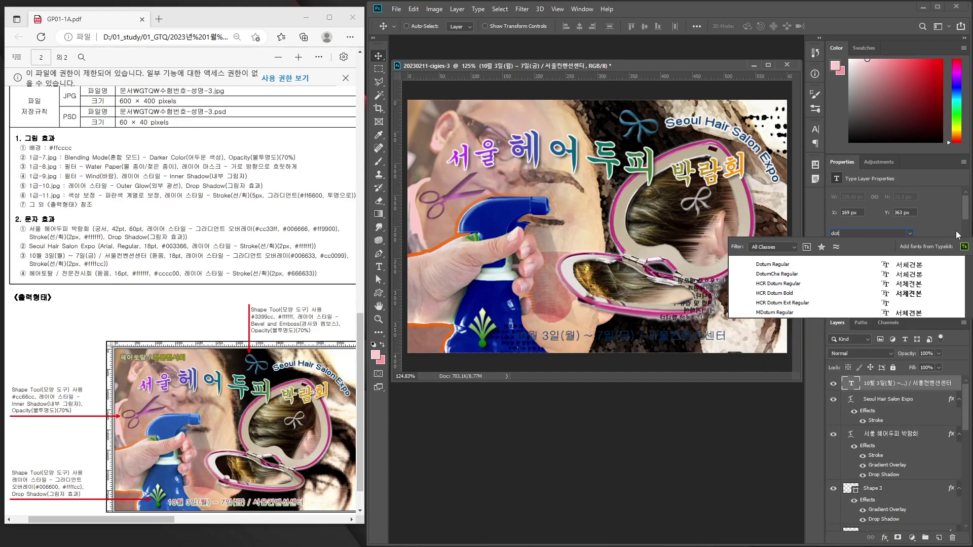
{"action": "left_click", "coordinate": [798, 264]}
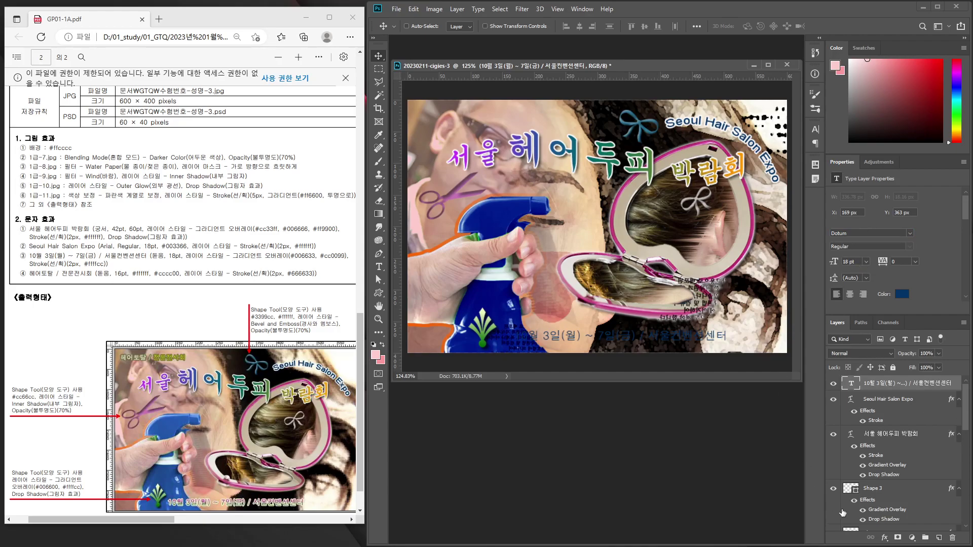
{"action": "left_click", "coordinate": [885, 538]}
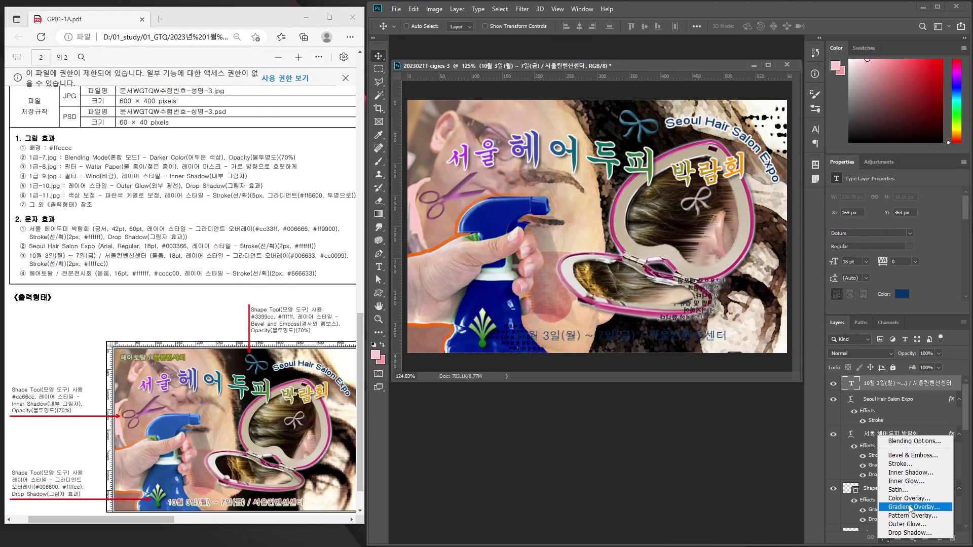
Add a gradient overlay to the date line, remove the middle stop and set the left stop to #006633
{"action": "left_click", "coordinate": [907, 505]}
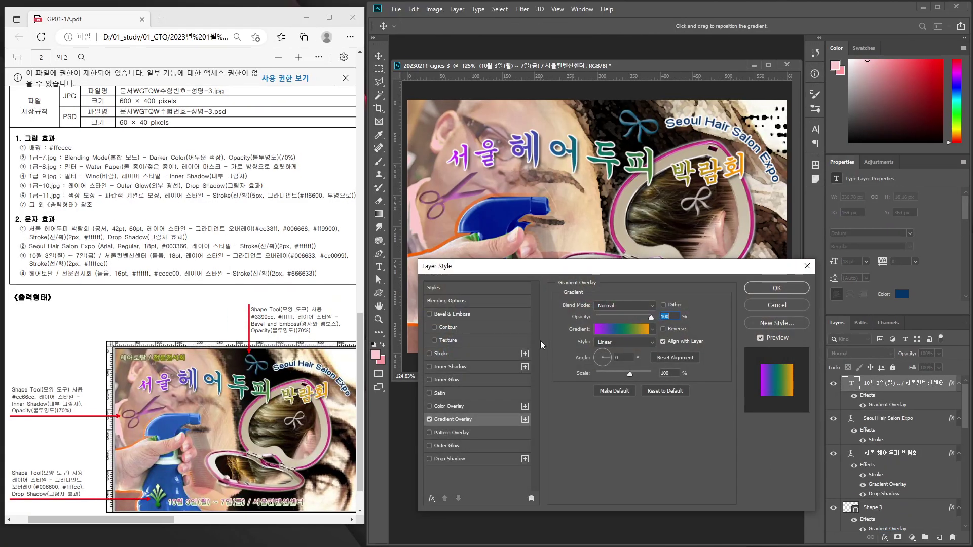
{"action": "left_click", "coordinate": [619, 329]}
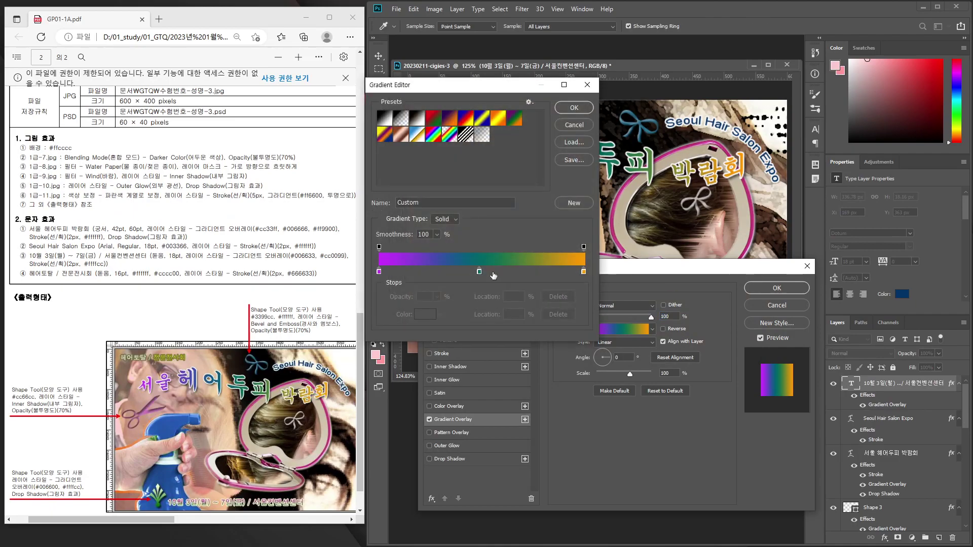
{"action": "left_click_drag", "start_coordinate": [479, 272], "coordinate": [479, 283]}
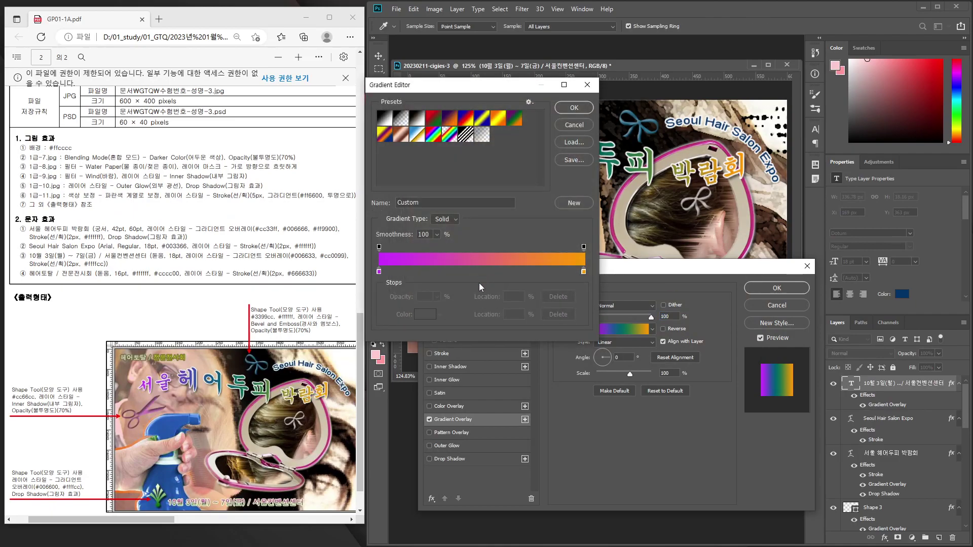
{"action": "left_click", "coordinate": [380, 272]}
{"action": "left_click", "coordinate": [426, 315]}
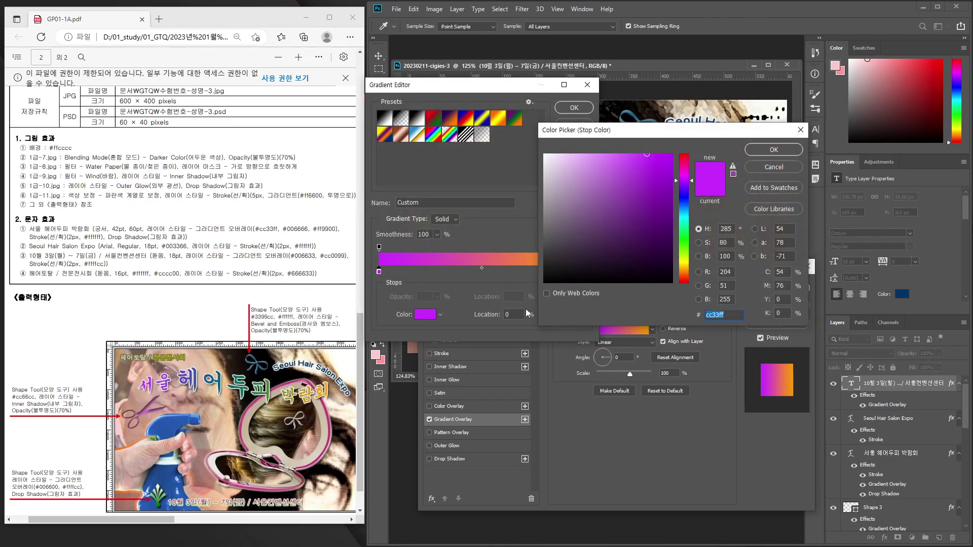
{"action": "type", "text": "006633"}
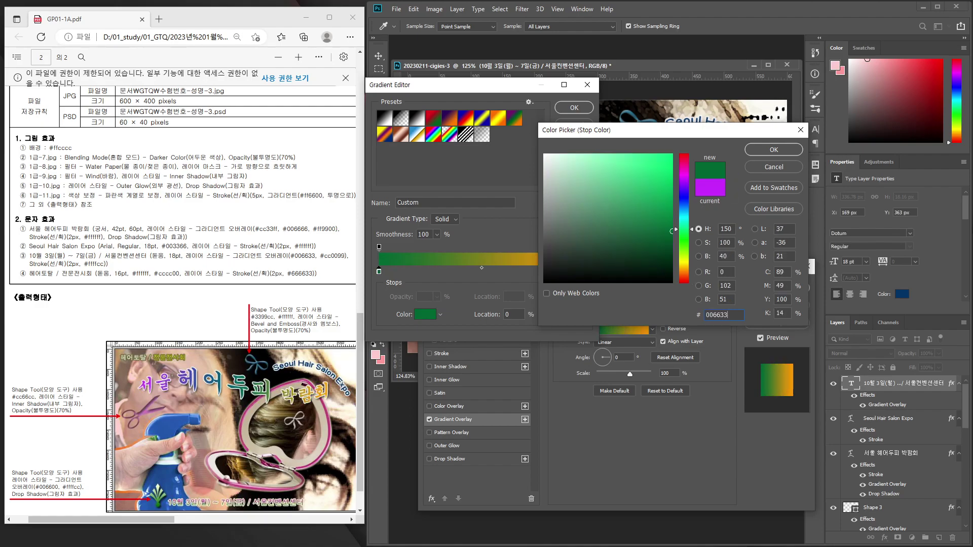
{"action": "key", "text": "Return"}
Set the right gradient stop to magenta #cc0099 at the far end and apply the gradient
{"action": "left_click", "coordinate": [583, 273]}
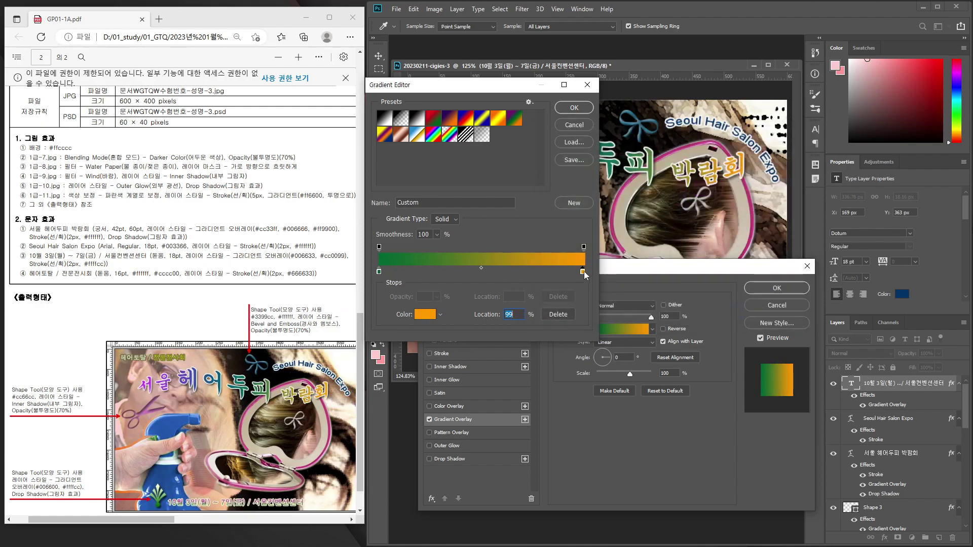
{"action": "left_click_drag", "start_coordinate": [585, 273], "coordinate": [586, 273]}
{"action": "left_click", "coordinate": [430, 315]}
{"action": "type", "text": "cc"}
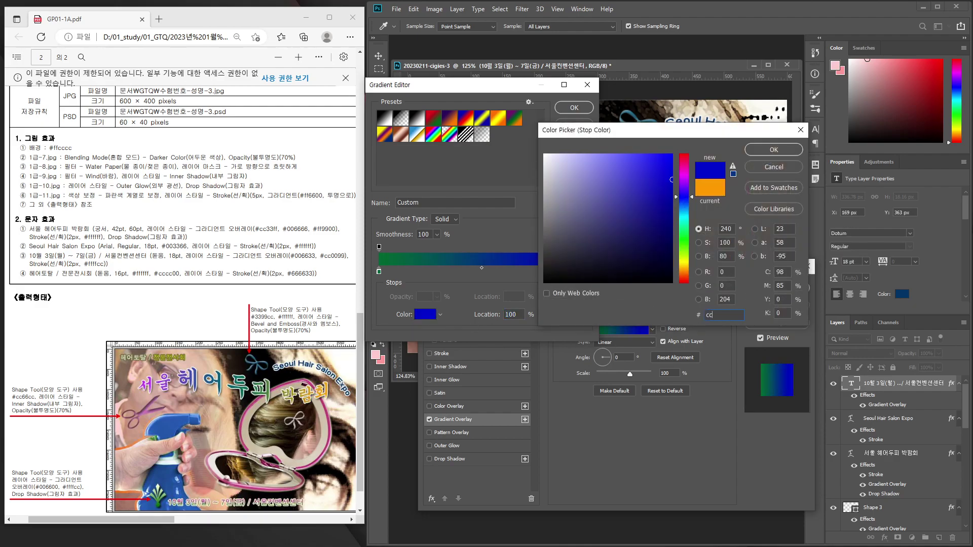
{"action": "type", "text": "0099"}
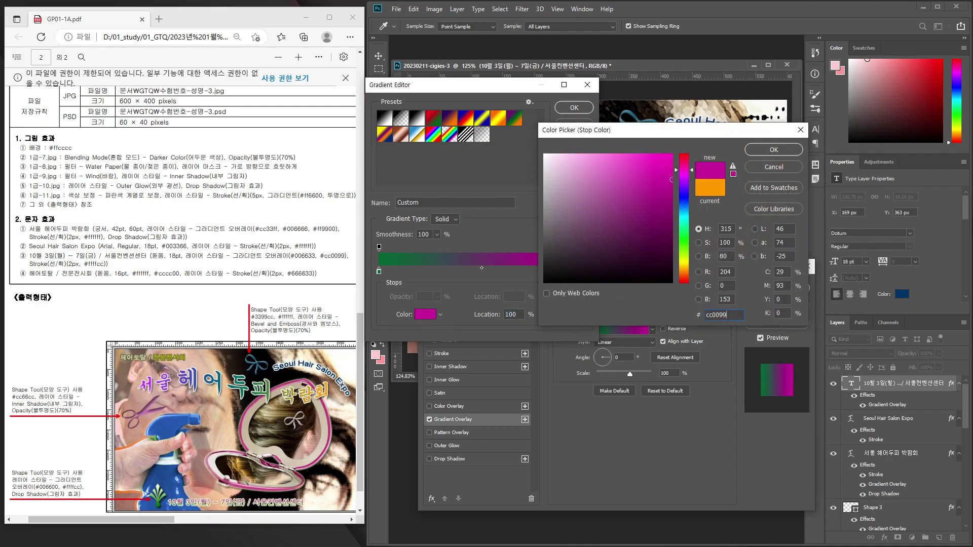
{"action": "key", "text": "Return"}
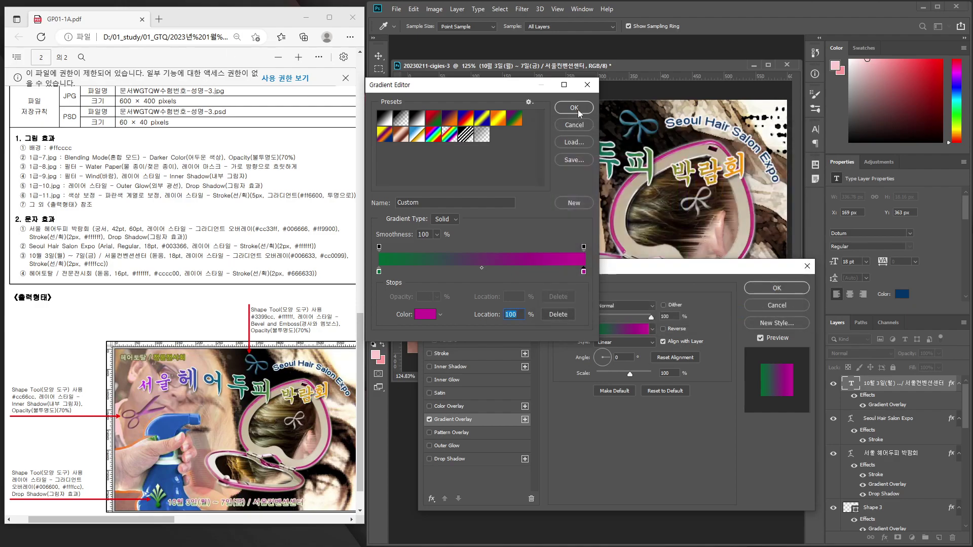
{"action": "left_click", "coordinate": [574, 108]}
Set the gradient overlay angle to 90°
{"action": "mouse_move", "coordinate": [655, 273]}
{"action": "left_mouse_down"}
{"action": "mouse_move", "coordinate": [655, 371]}
{"action": "mouse_move", "coordinate": [612, 324]}
{"action": "mouse_move", "coordinate": [619, 271]}
{"action": "left_mouse_up"}
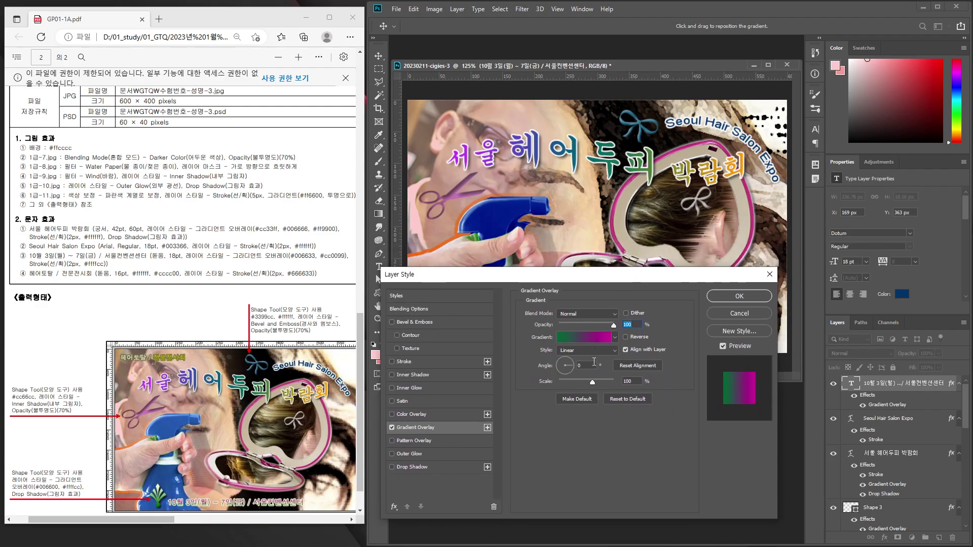
{"action": "double_click", "coordinate": [595, 361]}
{"action": "type", "text": "90"}
{"action": "mouse_move", "coordinate": [636, 285]}
{"action": "left_mouse_down"}
{"action": "mouse_move", "coordinate": [664, 420]}
{"action": "mouse_move", "coordinate": [642, 282]}
{"action": "left_mouse_up"}
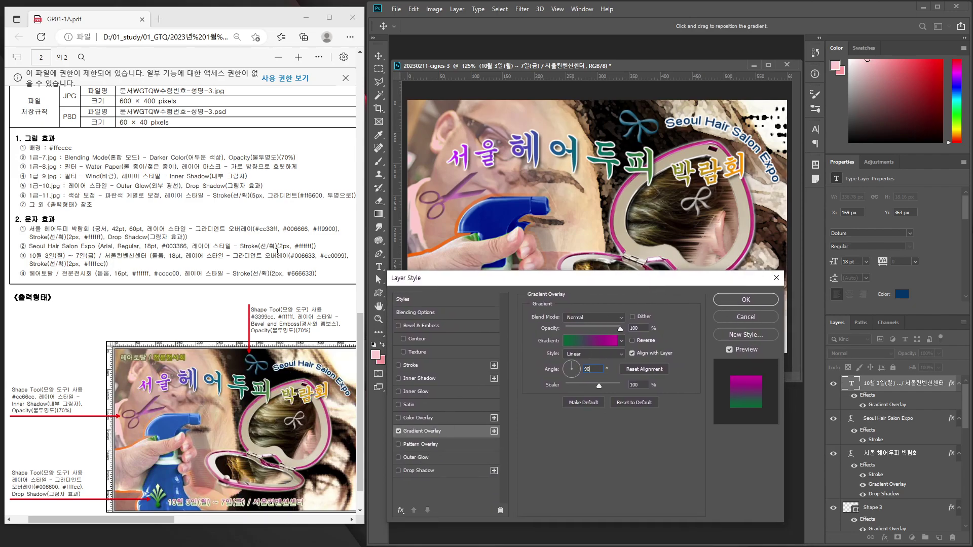
Give the date line a 2 px pale yellow #ffffcc stroke, then nudge it slightly left
{"action": "left_click", "coordinate": [410, 365]}
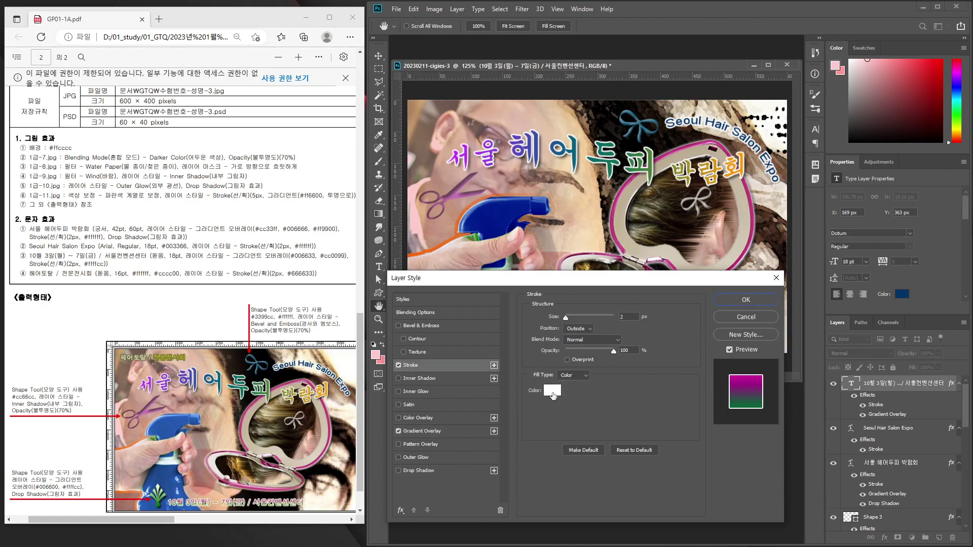
{"action": "left_click", "coordinate": [552, 390]}
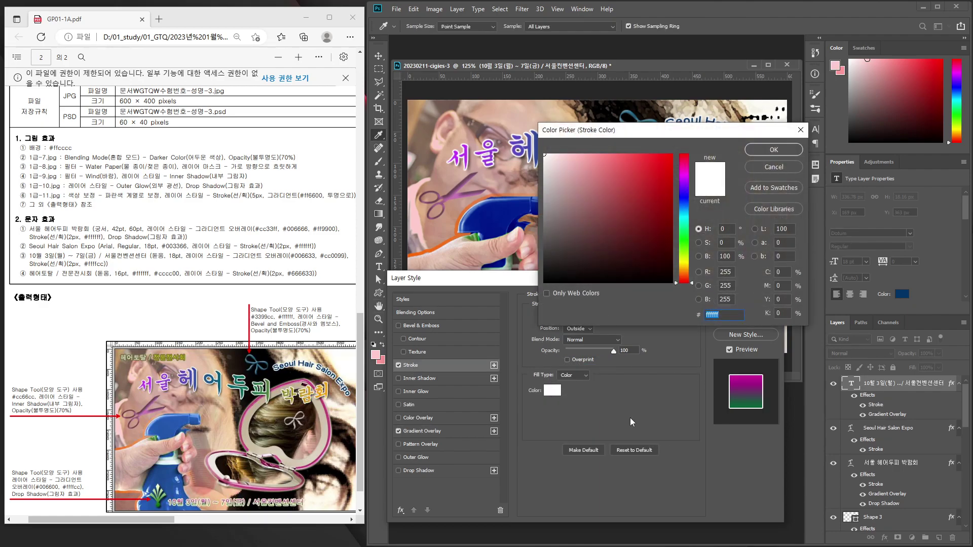
{"action": "type", "text": "ffffcc"}
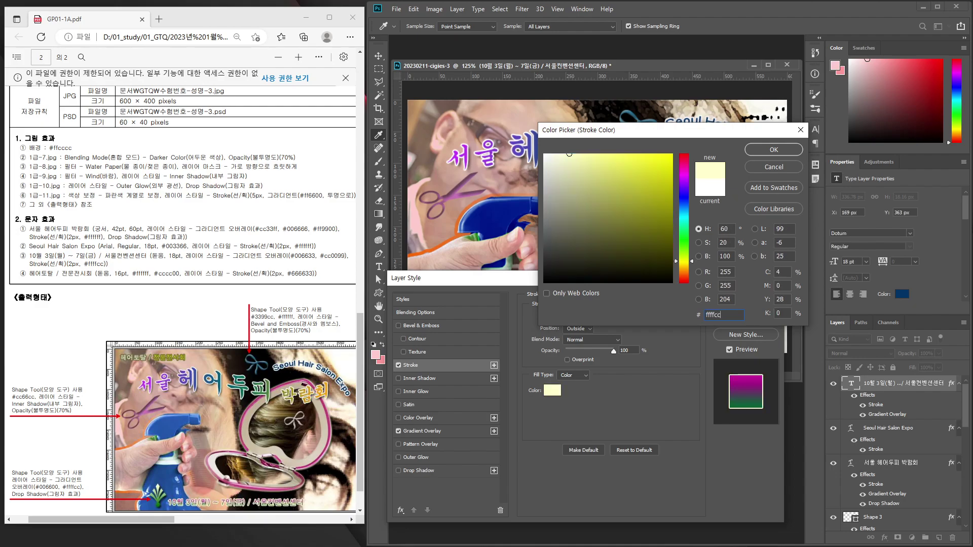
{"action": "key", "text": "Return"}
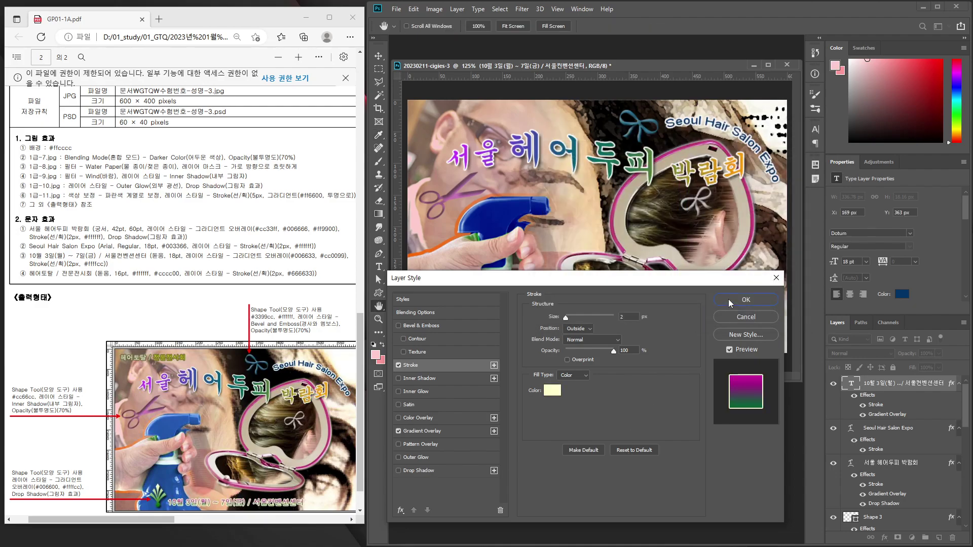
{"action": "left_click", "coordinate": [729, 299]}
{"action": "left_click_drag", "start_coordinate": [553, 340], "coordinate": [555, 341]}
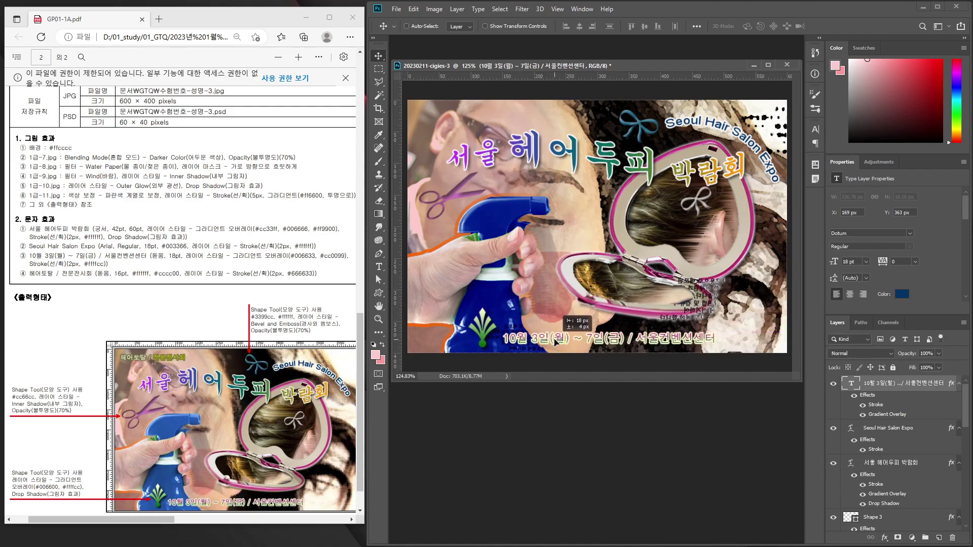
Nudge the date line further left and type the caption 헤어토탈 / 전문전시회 at the top-left
{"action": "left_click_drag", "start_coordinate": [556, 342], "coordinate": [551, 342]}
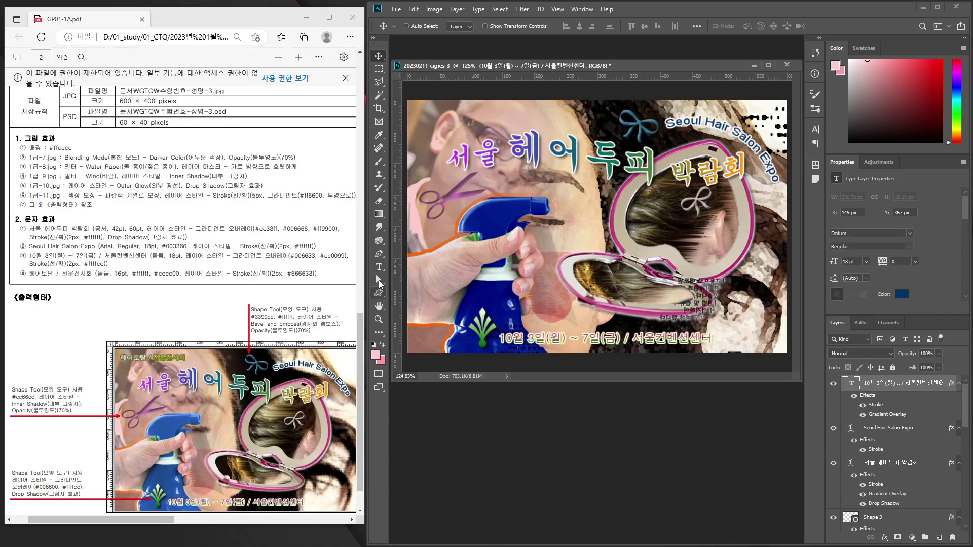
{"action": "left_click", "coordinate": [380, 268]}
{"action": "left_click", "coordinate": [426, 127]}
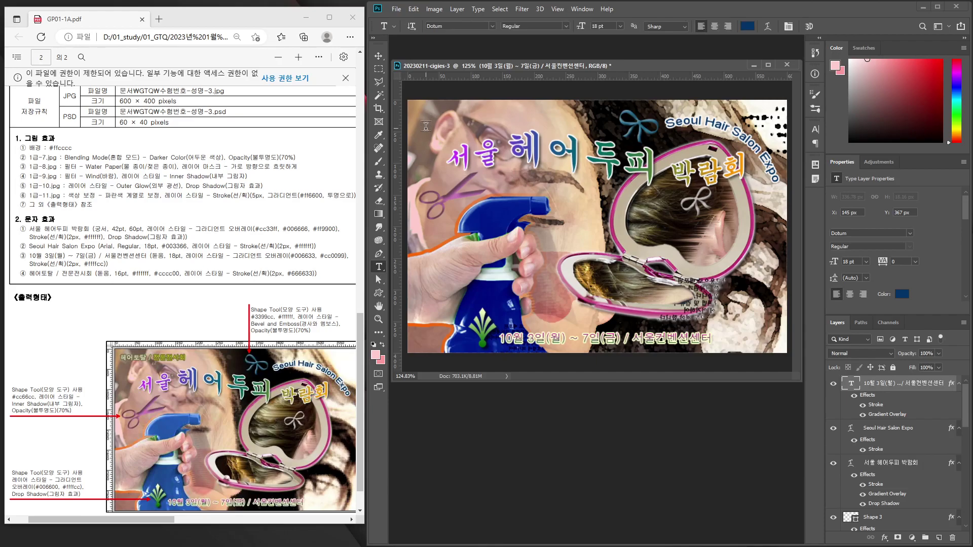
{"action": "type", "text": "헤"}
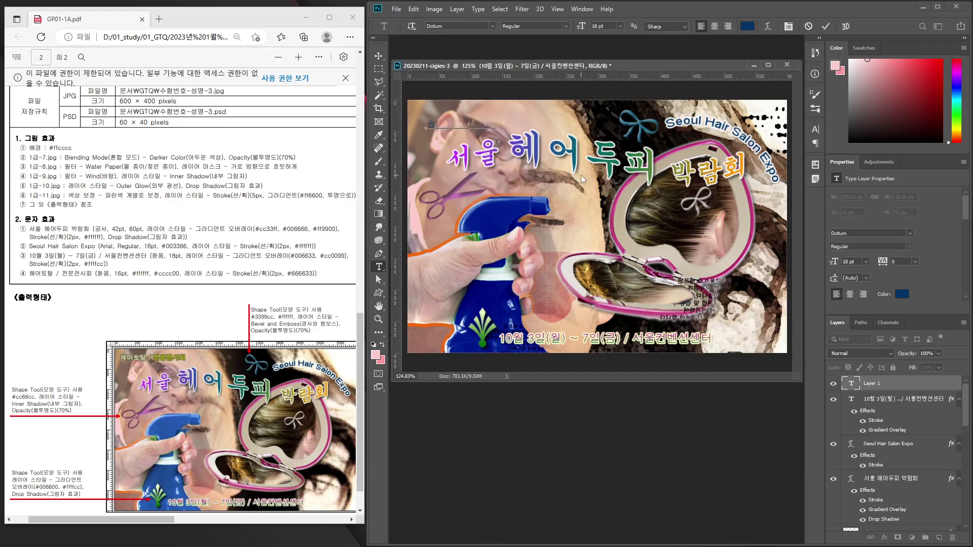
{"action": "type", "text": "어토탈"}
{"action": "type", "text": " /"}
{"action": "type", "text": " 전문저"}
{"action": "type", "text": "ㄴ시회"}
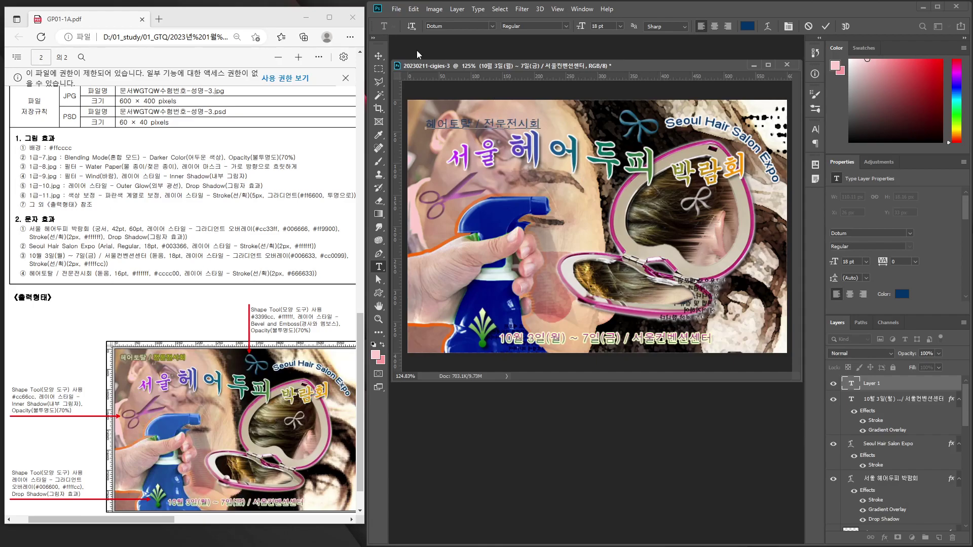
{"action": "left_click", "coordinate": [378, 56]}
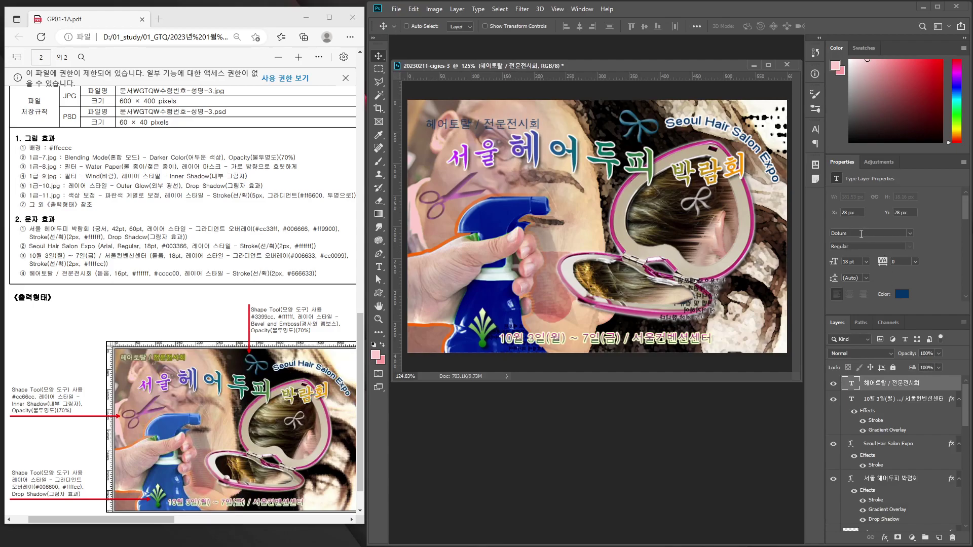
Set the caption's font size to 16 pt and open its layer effects
{"action": "left_click", "coordinate": [851, 262]}
{"action": "type", "text": "16"}
{"action": "key", "text": "Return"}
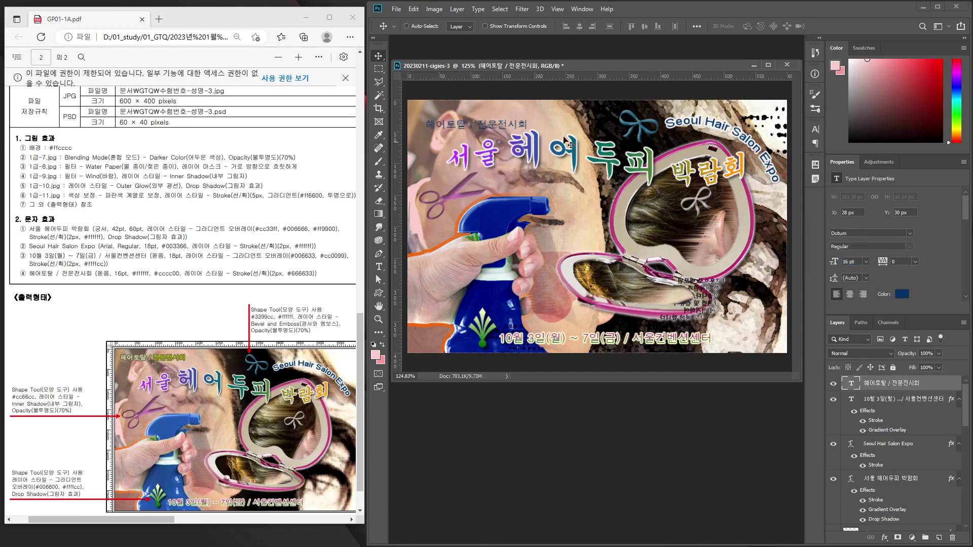
{"action": "double_click", "coordinate": [851, 379]}
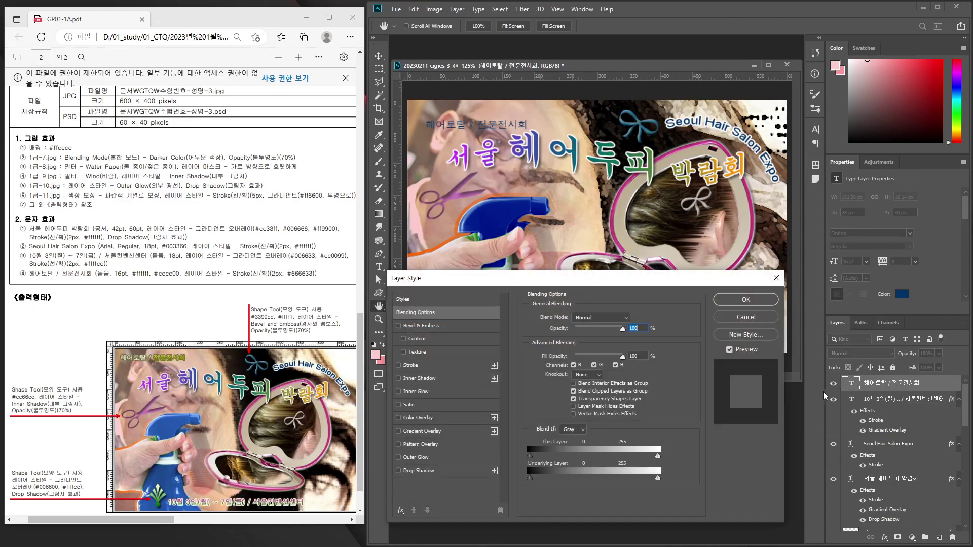
Colour the 헤어토탈 / part of the caption white (#ffffff)
{"action": "key", "text": "Escape"}
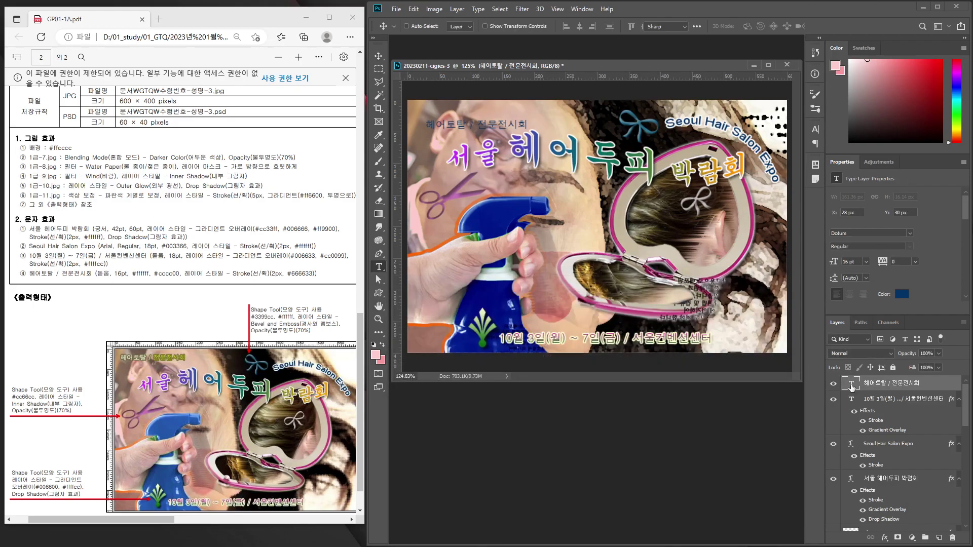
{"action": "double_click", "coordinate": [852, 387]}
{"action": "left_click_drag", "start_coordinate": [474, 124], "coordinate": [419, 124]}
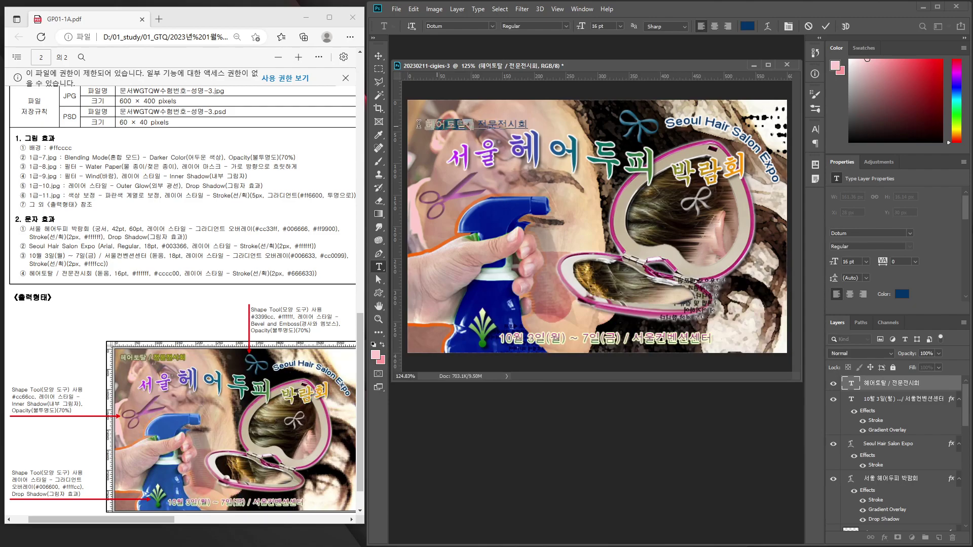
{"action": "left_click", "coordinate": [900, 295]}
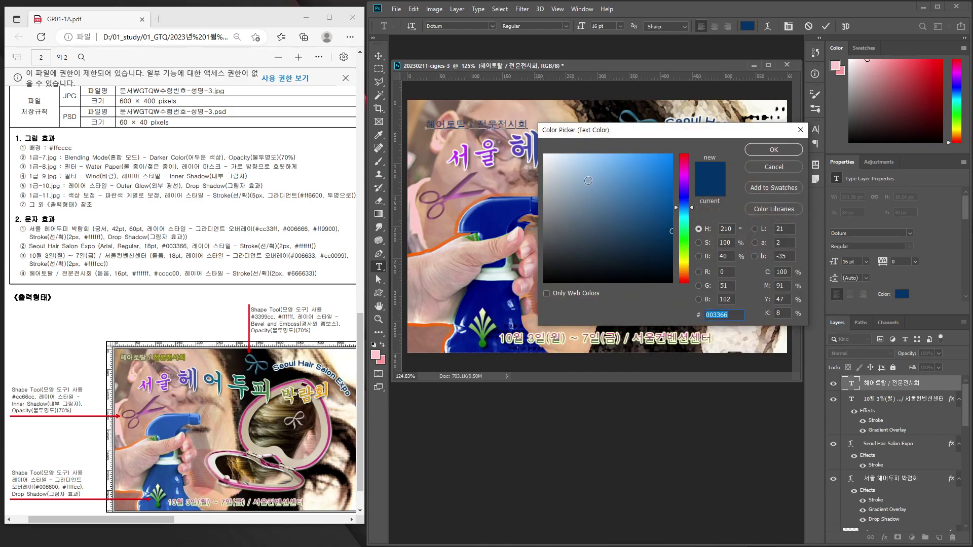
{"action": "type", "text": "ffffff"}
{"action": "left_click", "coordinate": [774, 151]}
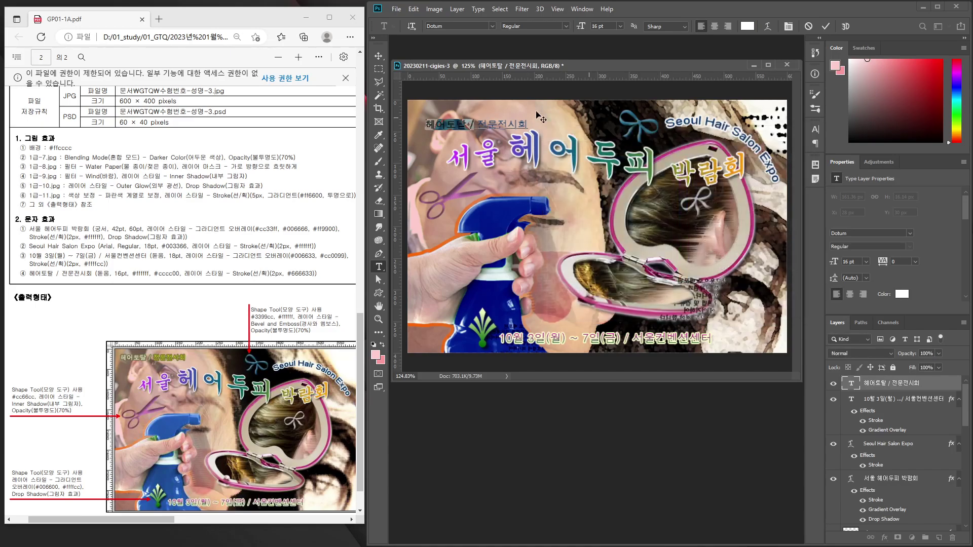
Colour 전문전시회 yellow #cccc00, commit the text, and nudge the caption up and left
{"action": "left_click_drag", "start_coordinate": [477, 125], "coordinate": [551, 121]}
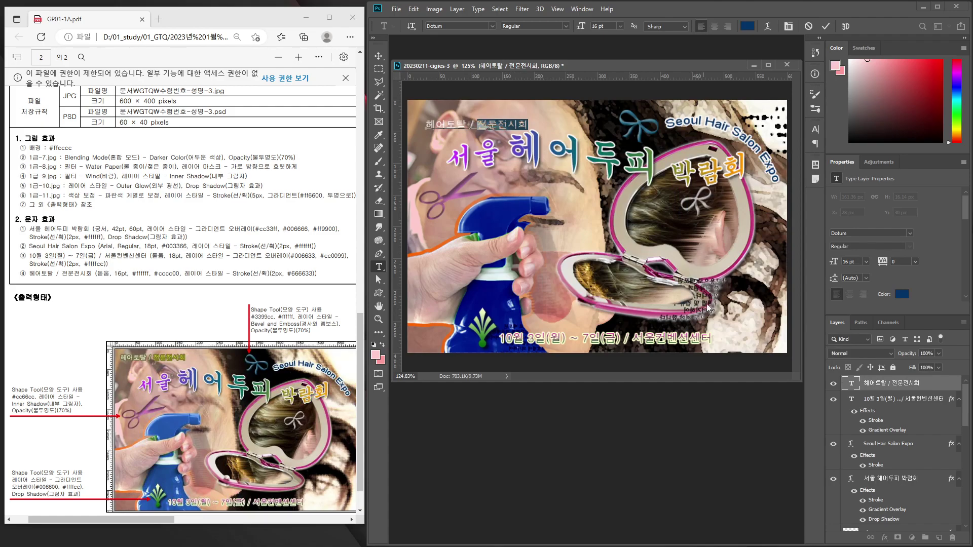
{"action": "left_click", "coordinate": [902, 294]}
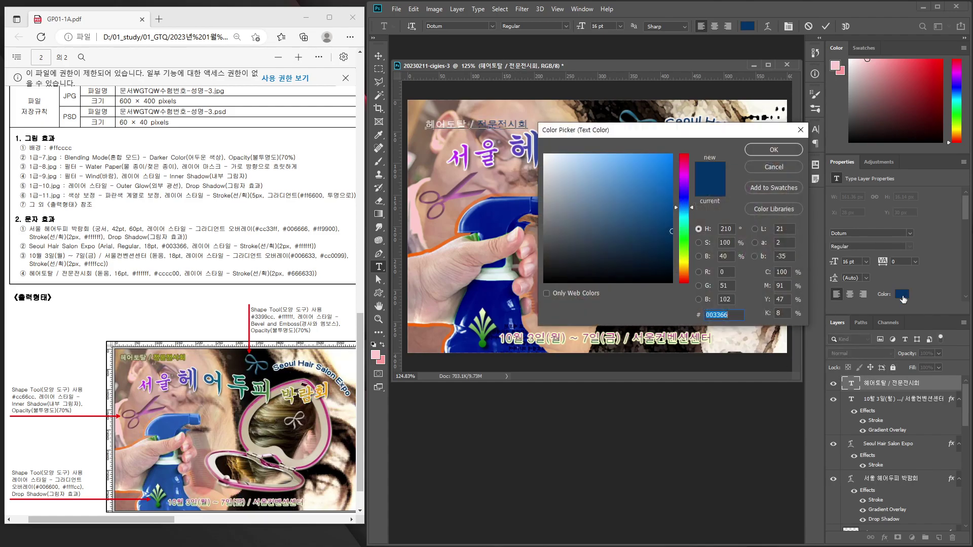
{"action": "type", "text": "c"}
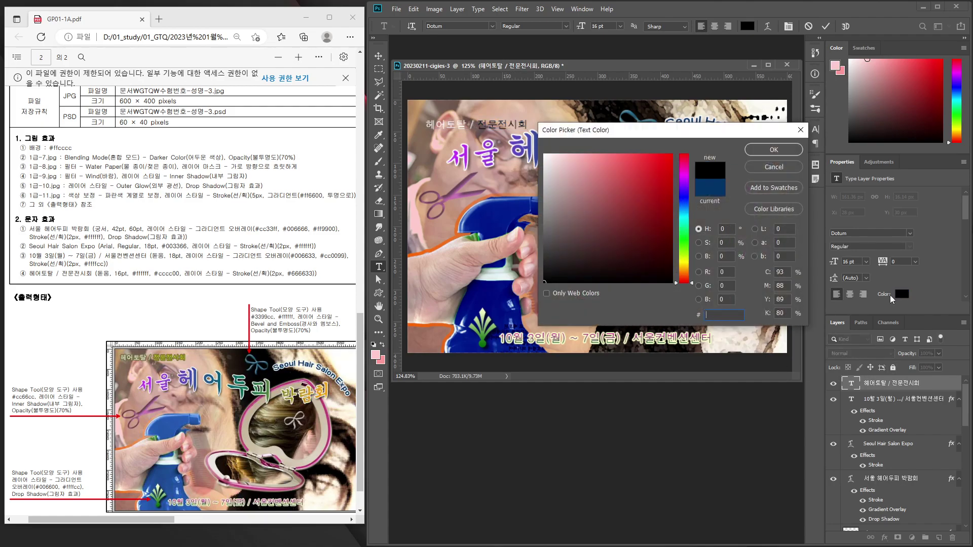
{"action": "type", "text": "cccc00"}
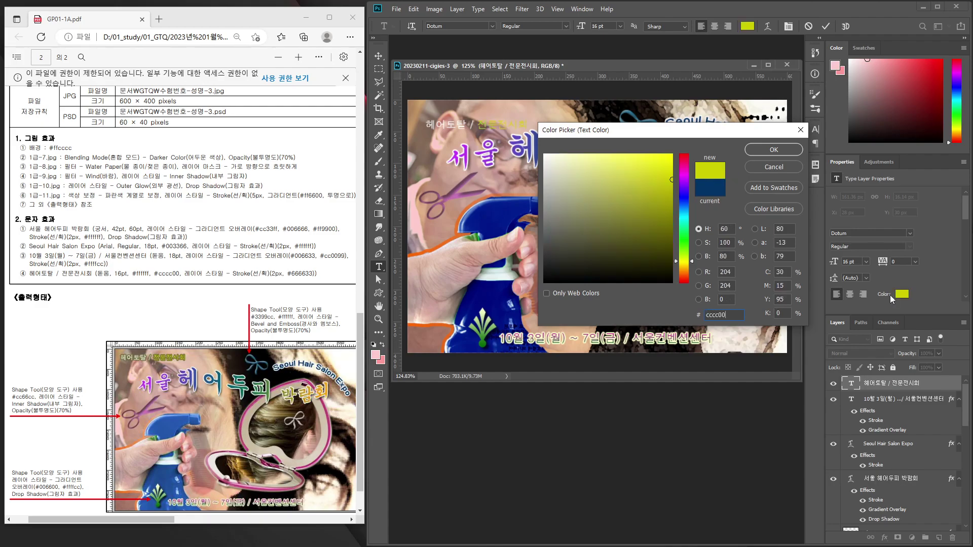
{"action": "key", "text": "Return"}
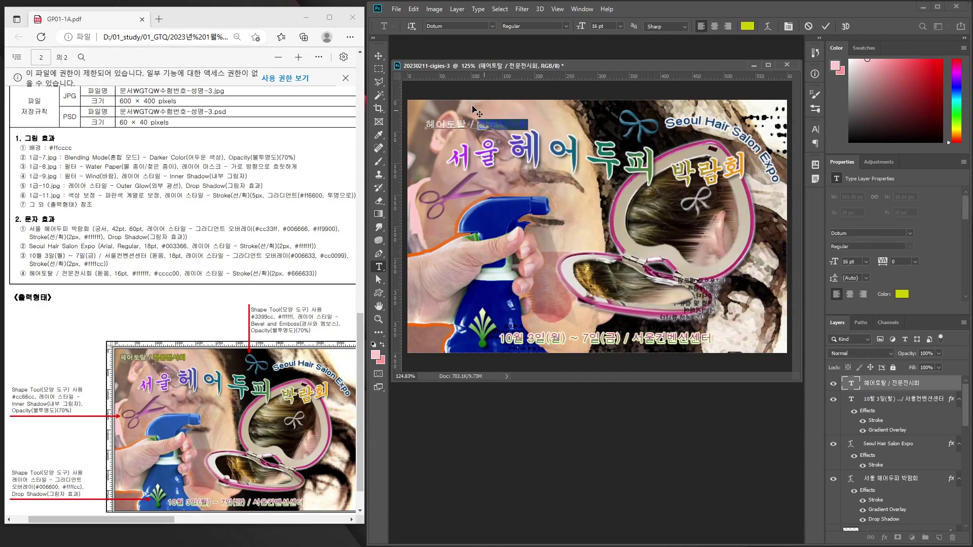
{"action": "left_click", "coordinate": [382, 54]}
{"action": "left_click_drag", "start_coordinate": [473, 121], "coordinate": [466, 111]}
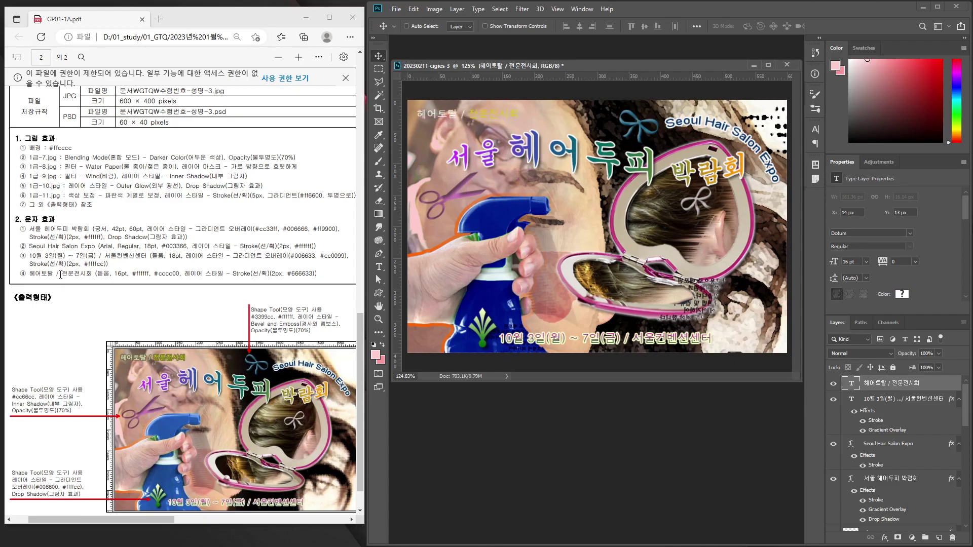
Outline the caption with a 2 px #666633 olive stroke, then bring up saving as 20230211-cigies-3.psd
{"action": "left_click", "coordinate": [885, 538]}
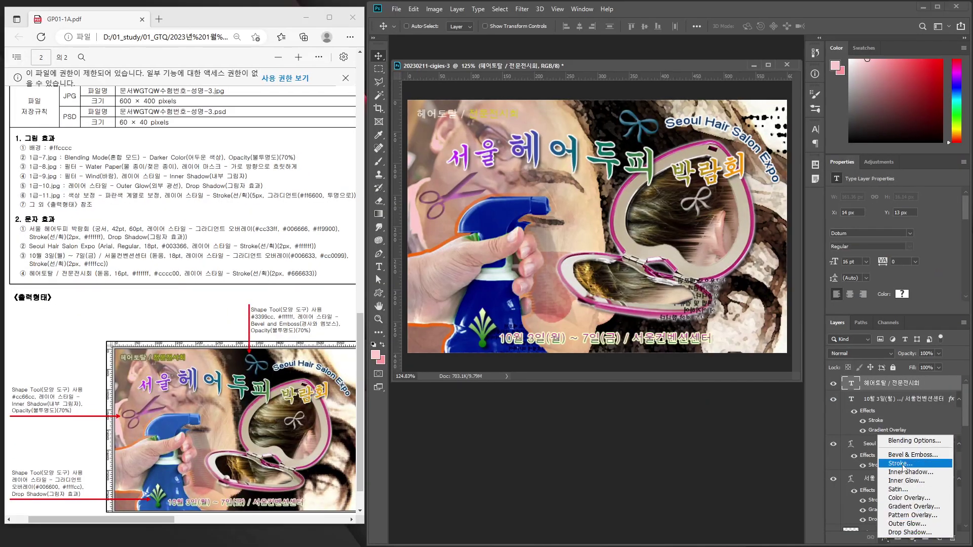
{"action": "left_click", "coordinate": [903, 463]}
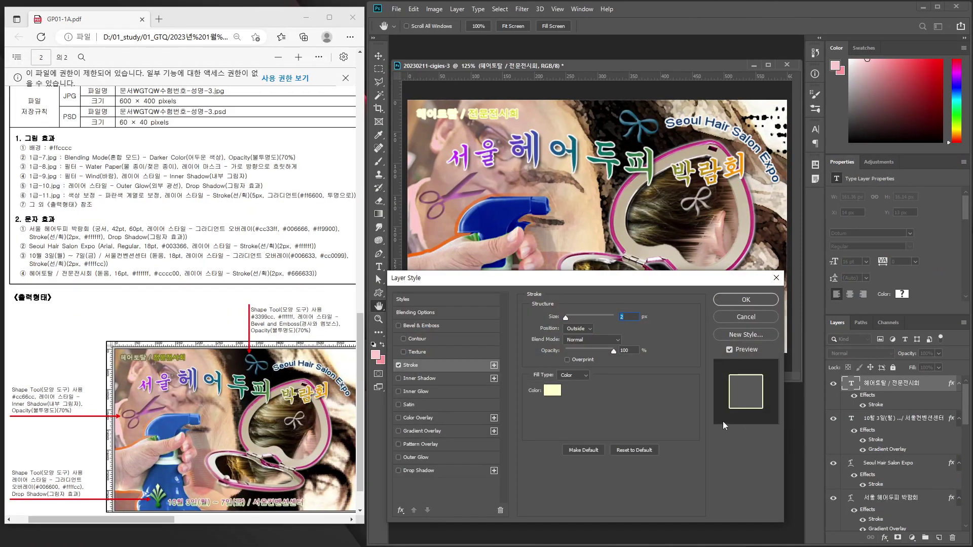
{"action": "left_click", "coordinate": [552, 391]}
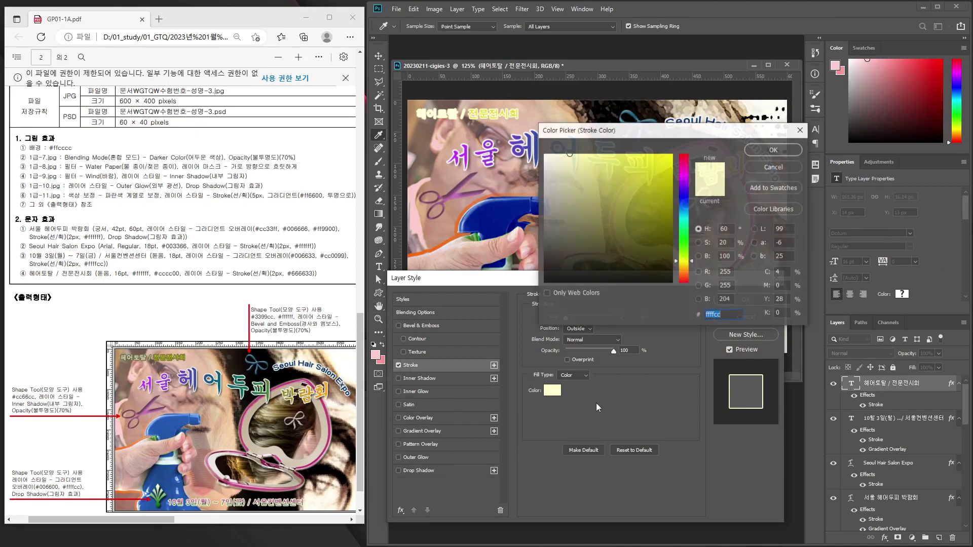
{"action": "type", "text": "666633"}
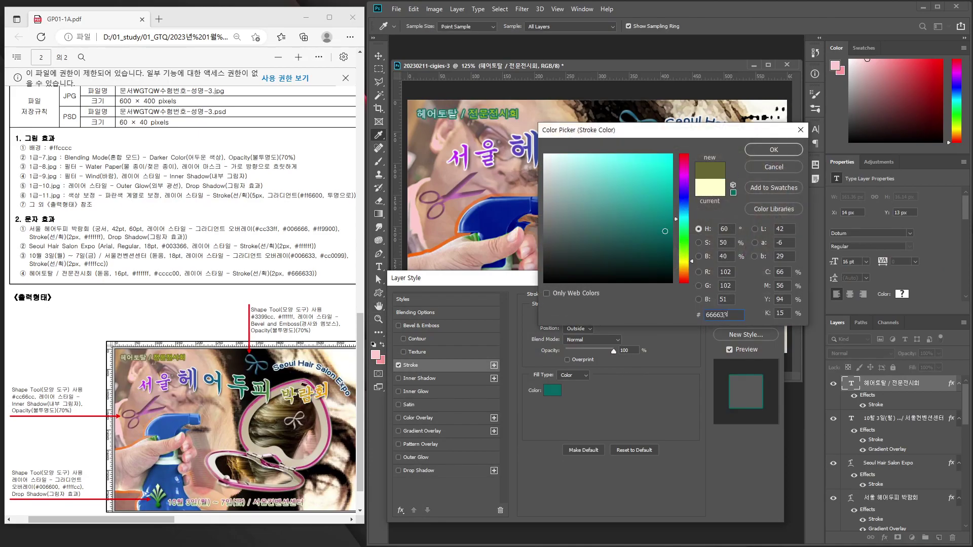
{"action": "key", "text": "Return"}
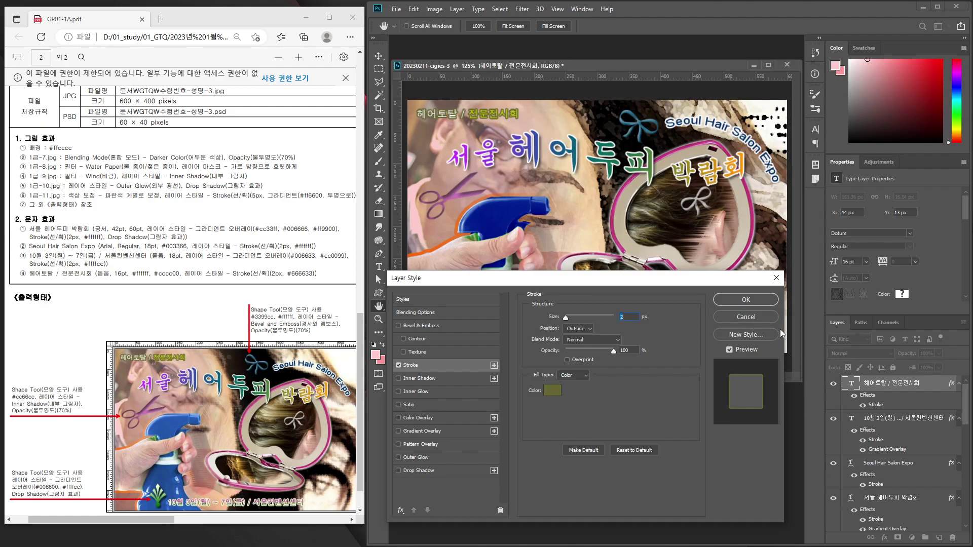
{"action": "left_click", "coordinate": [742, 300]}
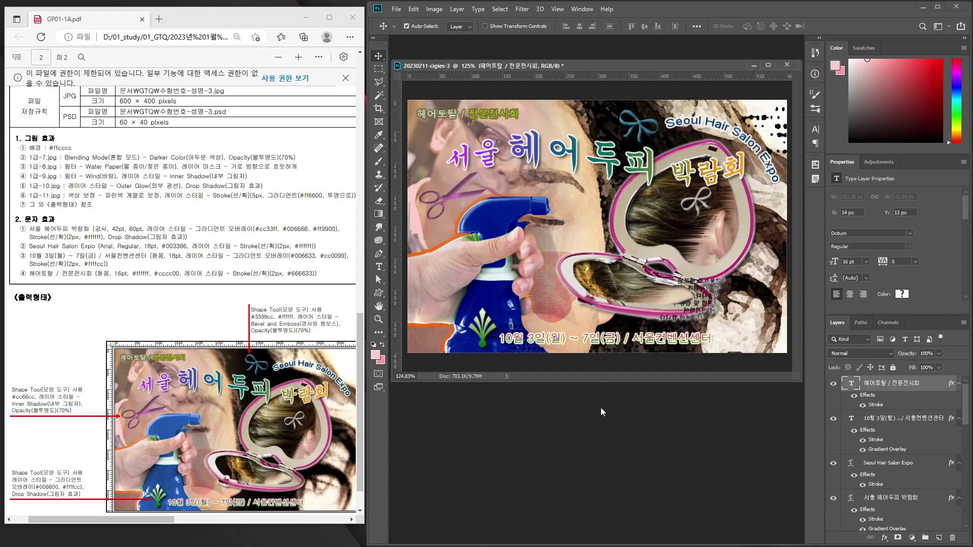
{"action": "key", "text": "ctrl+s"}
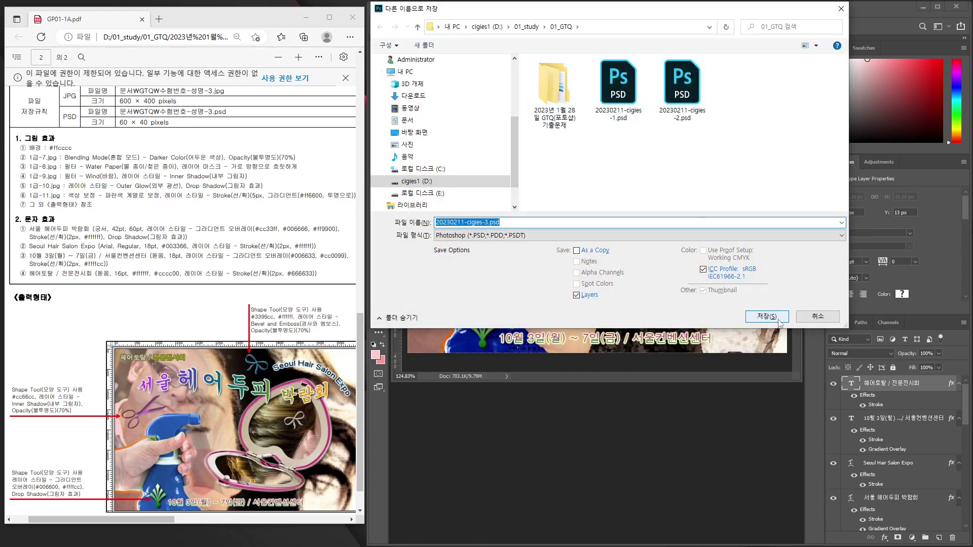
Save the poster as 20230211-cigies-3.psd, accepting the compatibility prompt
{"action": "left_click", "coordinate": [781, 323]}
{"action": "left_click", "coordinate": [598, 159]}
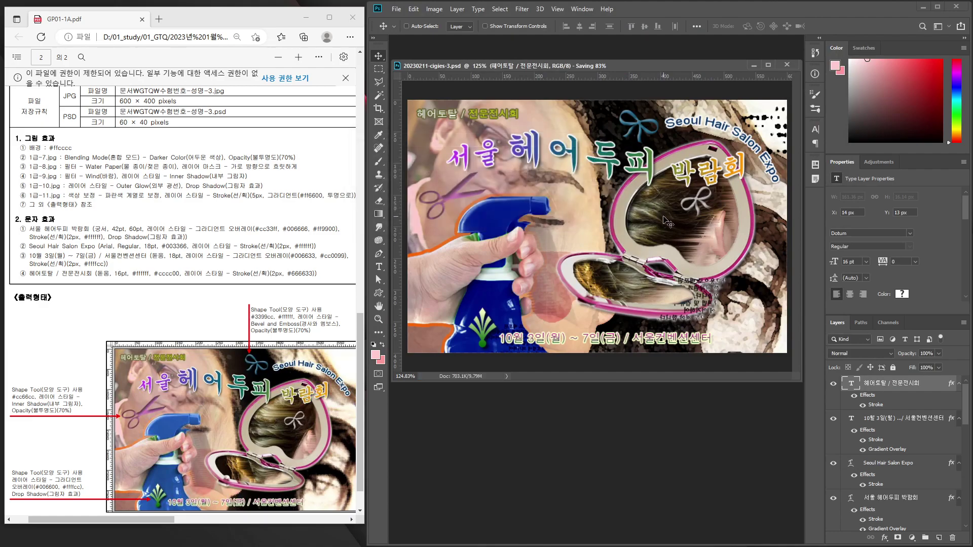
{"action": "key", "text": "ctrl"}
Export the poster via Save for Web as a 600×400 JPEG into the 01_GTQ folder
{"action": "key", "text": "ctrl+alt+shift+s"}
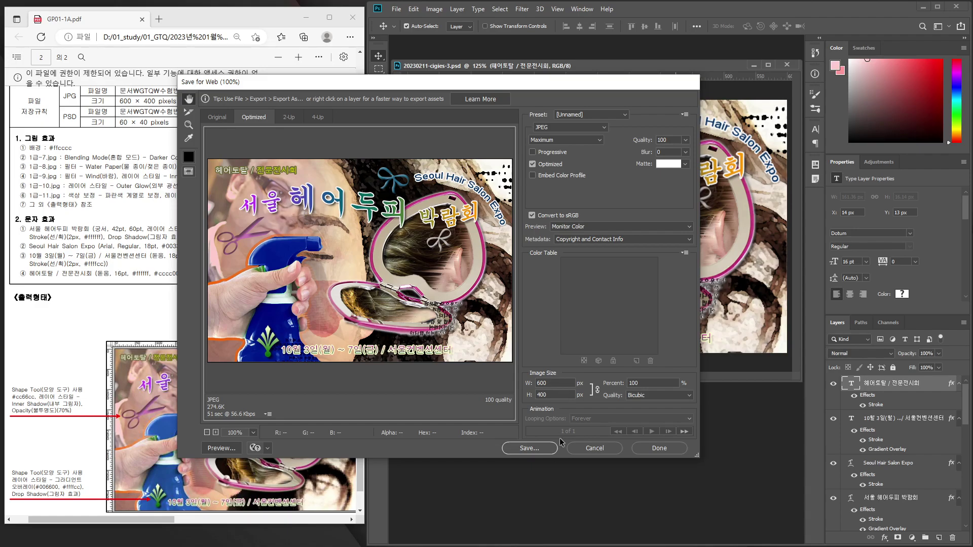
{"action": "left_click", "coordinate": [535, 450]}
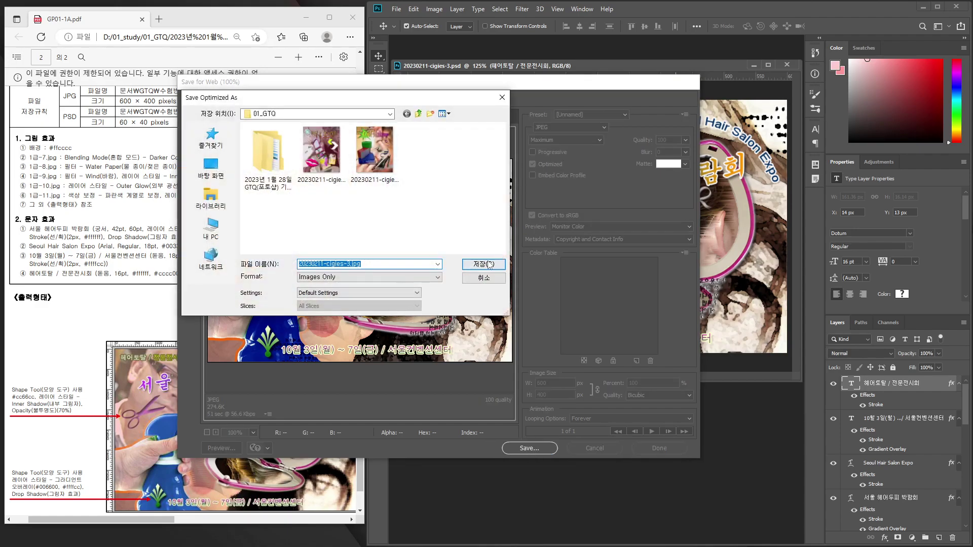
{"action": "left_click", "coordinate": [486, 264]}
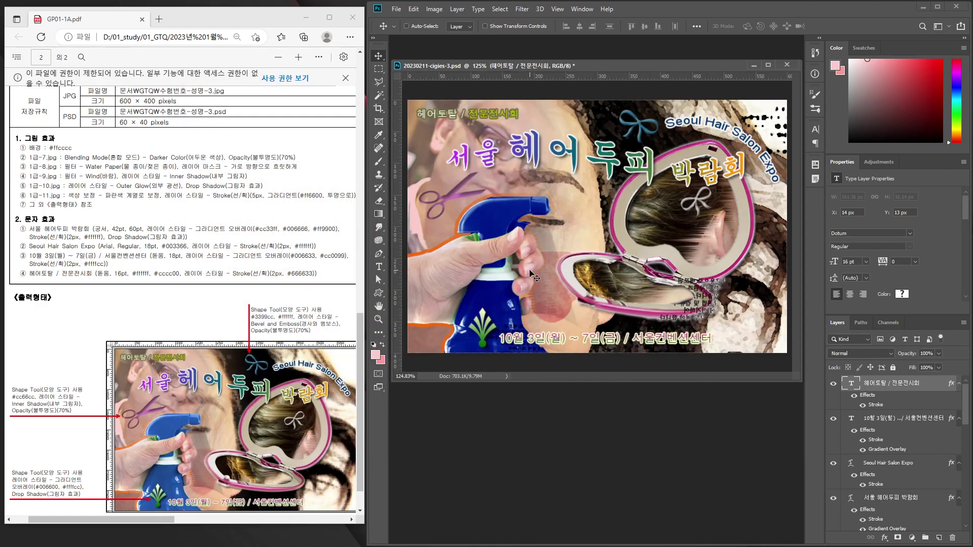
Resize the poster to 60 px wide by 40 px high and save it
{"action": "key", "text": "ctrl"}
{"action": "key", "text": "ctrl+alt+i"}
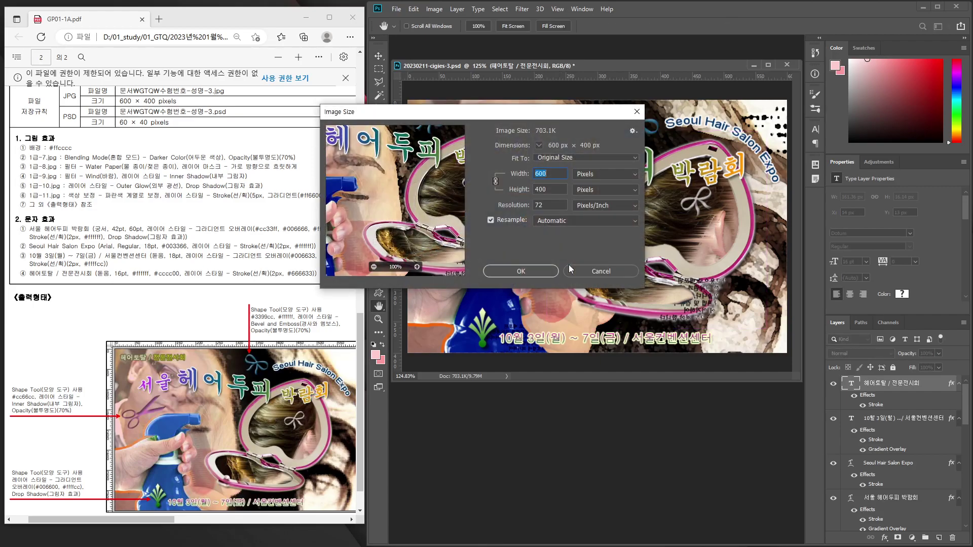
{"action": "type", "text": "60"}
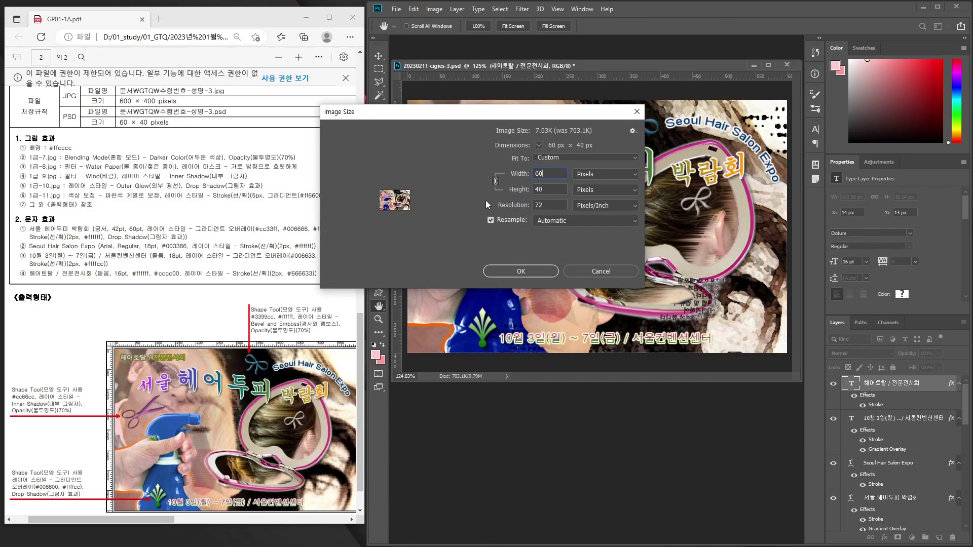
{"action": "left_click", "coordinate": [522, 270]}
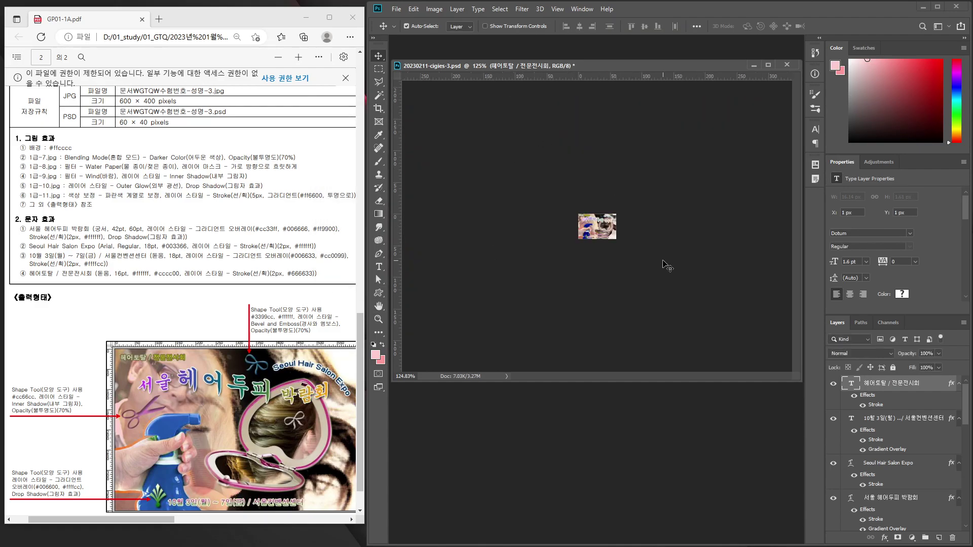
{"action": "key", "text": "ctrl+s"}
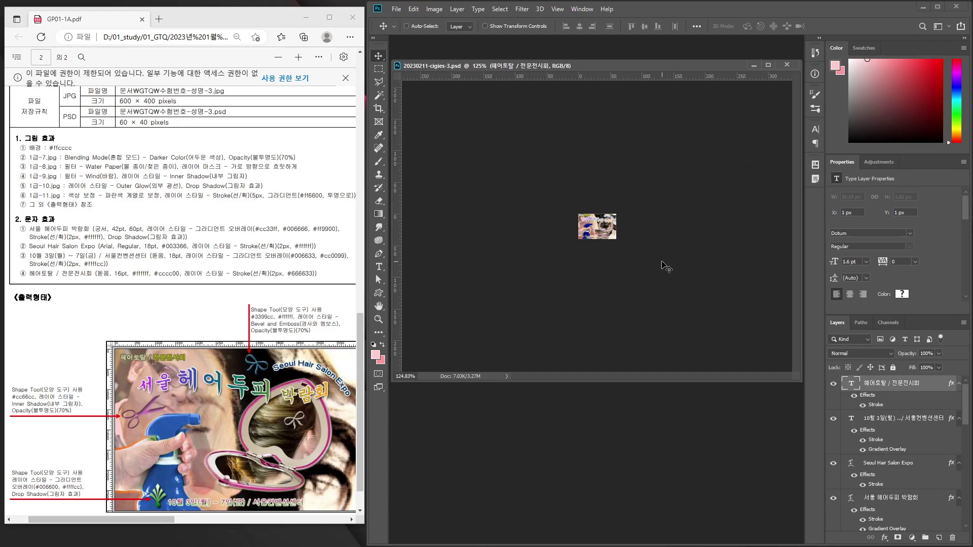